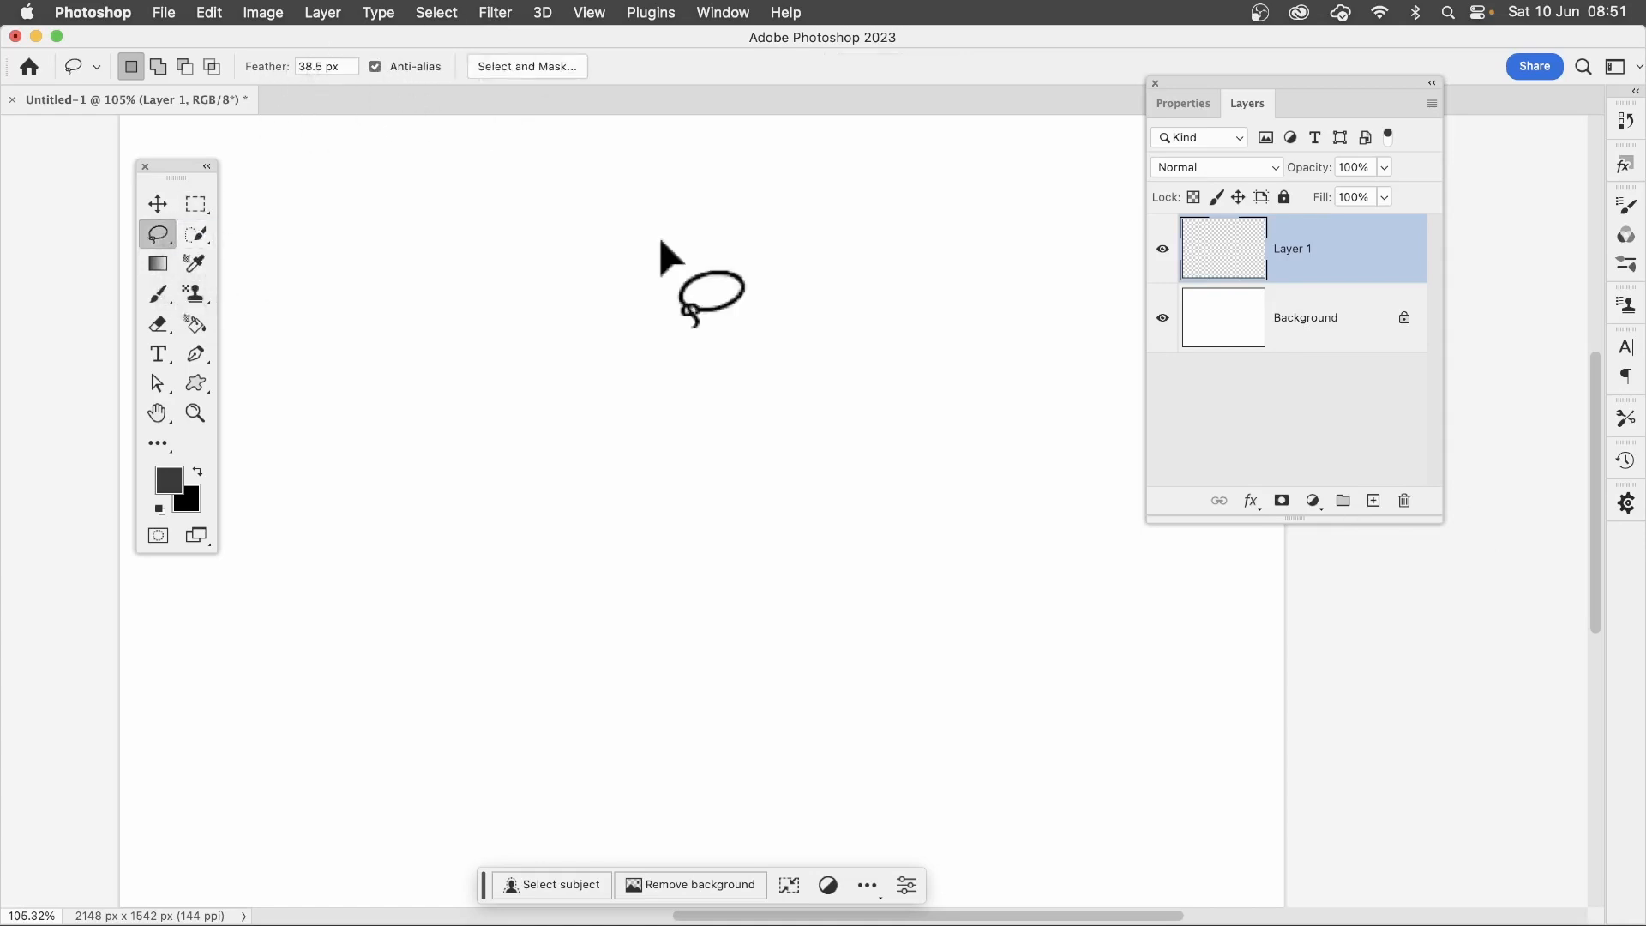
Draw a wavy freehand selection with a 38.5 px feather on Layer 1 and stroke it 30 px wide, centered, in grey 949494
{"action": "mouse_move", "coordinate": [599, 281]}
{"action": "left_mouse_down"}
{"action": "mouse_move", "coordinate": [819, 223]}
{"action": "mouse_move", "coordinate": [669, 320]}
{"action": "mouse_move", "coordinate": [888, 331]}
{"action": "mouse_move", "coordinate": [747, 438]}
{"action": "mouse_move", "coordinate": [870, 501]}
{"action": "mouse_move", "coordinate": [855, 602]}
{"action": "mouse_move", "coordinate": [499, 721]}
{"action": "mouse_move", "coordinate": [291, 737]}
{"action": "mouse_move", "coordinate": [234, 701]}
{"action": "mouse_move", "coordinate": [427, 674]}
{"action": "mouse_move", "coordinate": [503, 644]}
{"action": "mouse_move", "coordinate": [390, 583]}
{"action": "mouse_move", "coordinate": [614, 511]}
{"action": "mouse_move", "coordinate": [432, 420]}
{"action": "mouse_move", "coordinate": [383, 369]}
{"action": "mouse_move", "coordinate": [512, 381]}
{"action": "mouse_move", "coordinate": [535, 351]}
{"action": "mouse_move", "coordinate": [413, 267]}
{"action": "mouse_move", "coordinate": [477, 252]}
{"action": "mouse_move", "coordinate": [551, 287]}
{"action": "left_mouse_up"}
{"action": "mouse_move", "coordinate": [539, 215]}
{"action": "left_mouse_down"}
{"action": "mouse_move", "coordinate": [561, 265]}
{"action": "mouse_move", "coordinate": [587, 189]}
{"action": "mouse_move", "coordinate": [598, 274]}
{"action": "mouse_move", "coordinate": [698, 294]}
{"action": "left_mouse_up"}
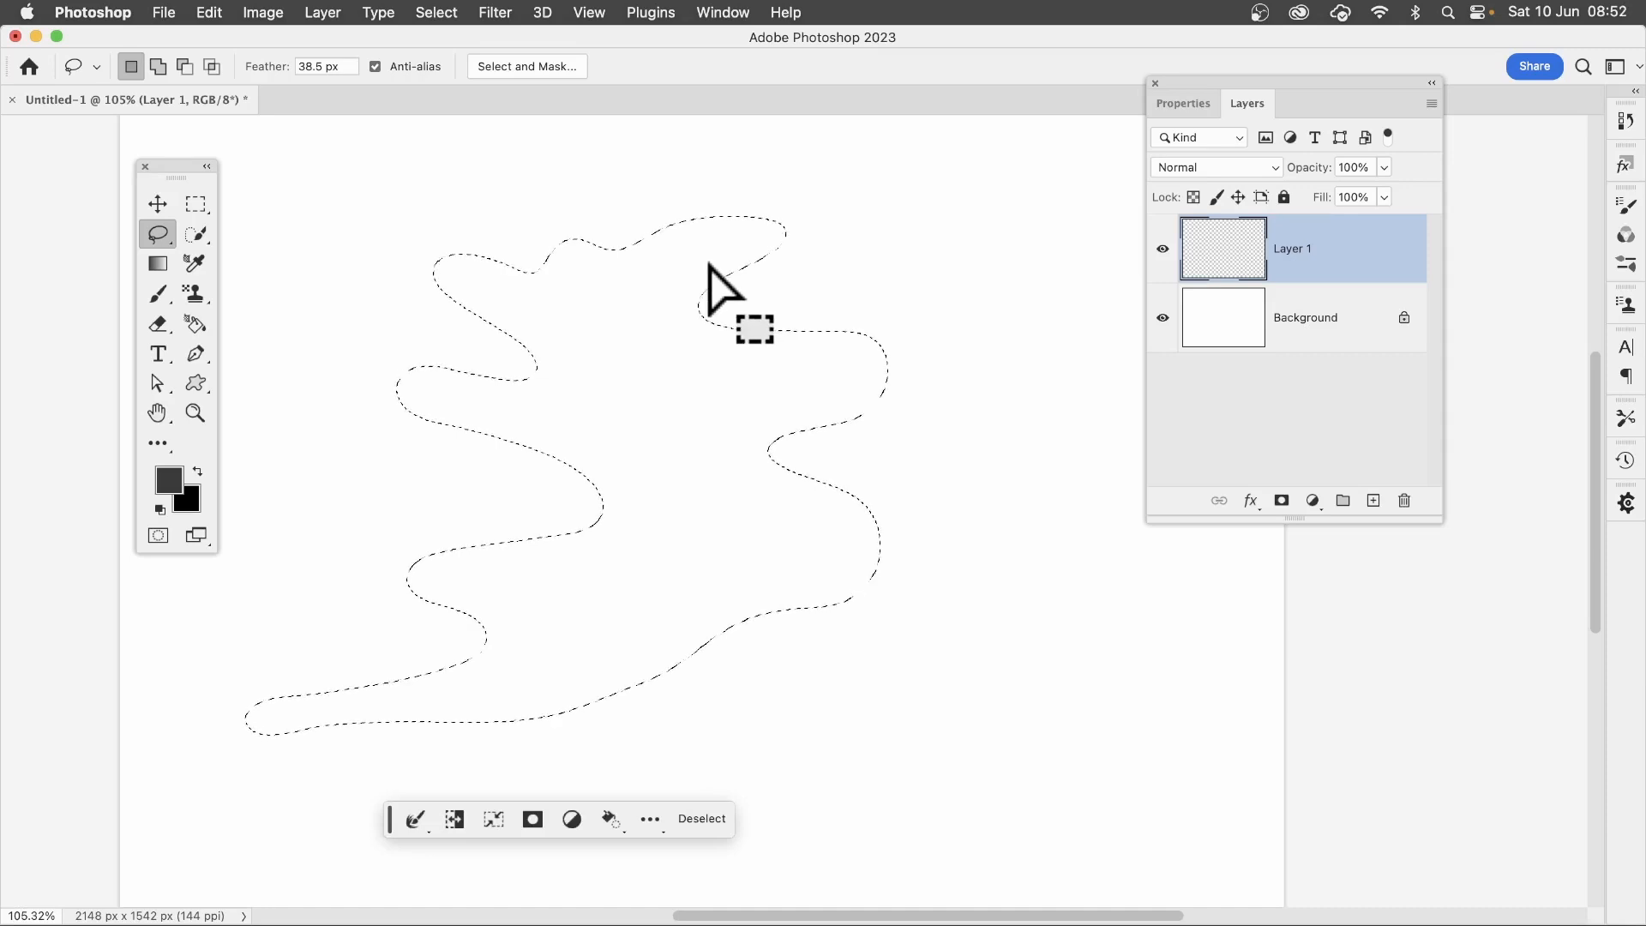
{"action": "left_click", "coordinate": [210, 9]}
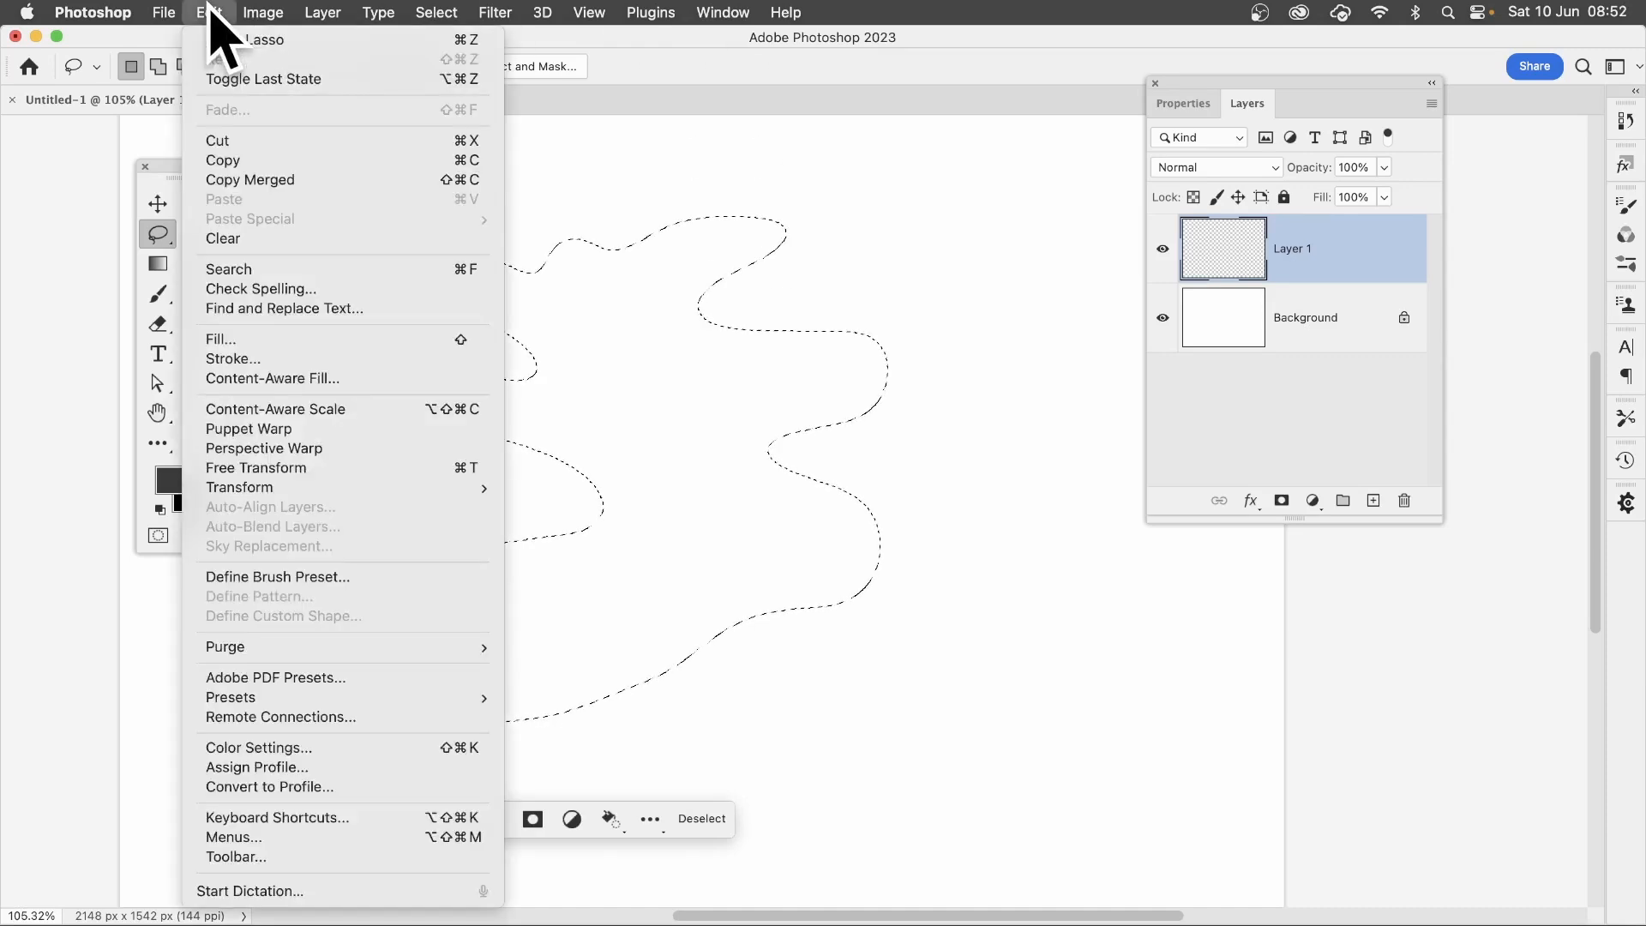
{"action": "left_click", "coordinate": [249, 360]}
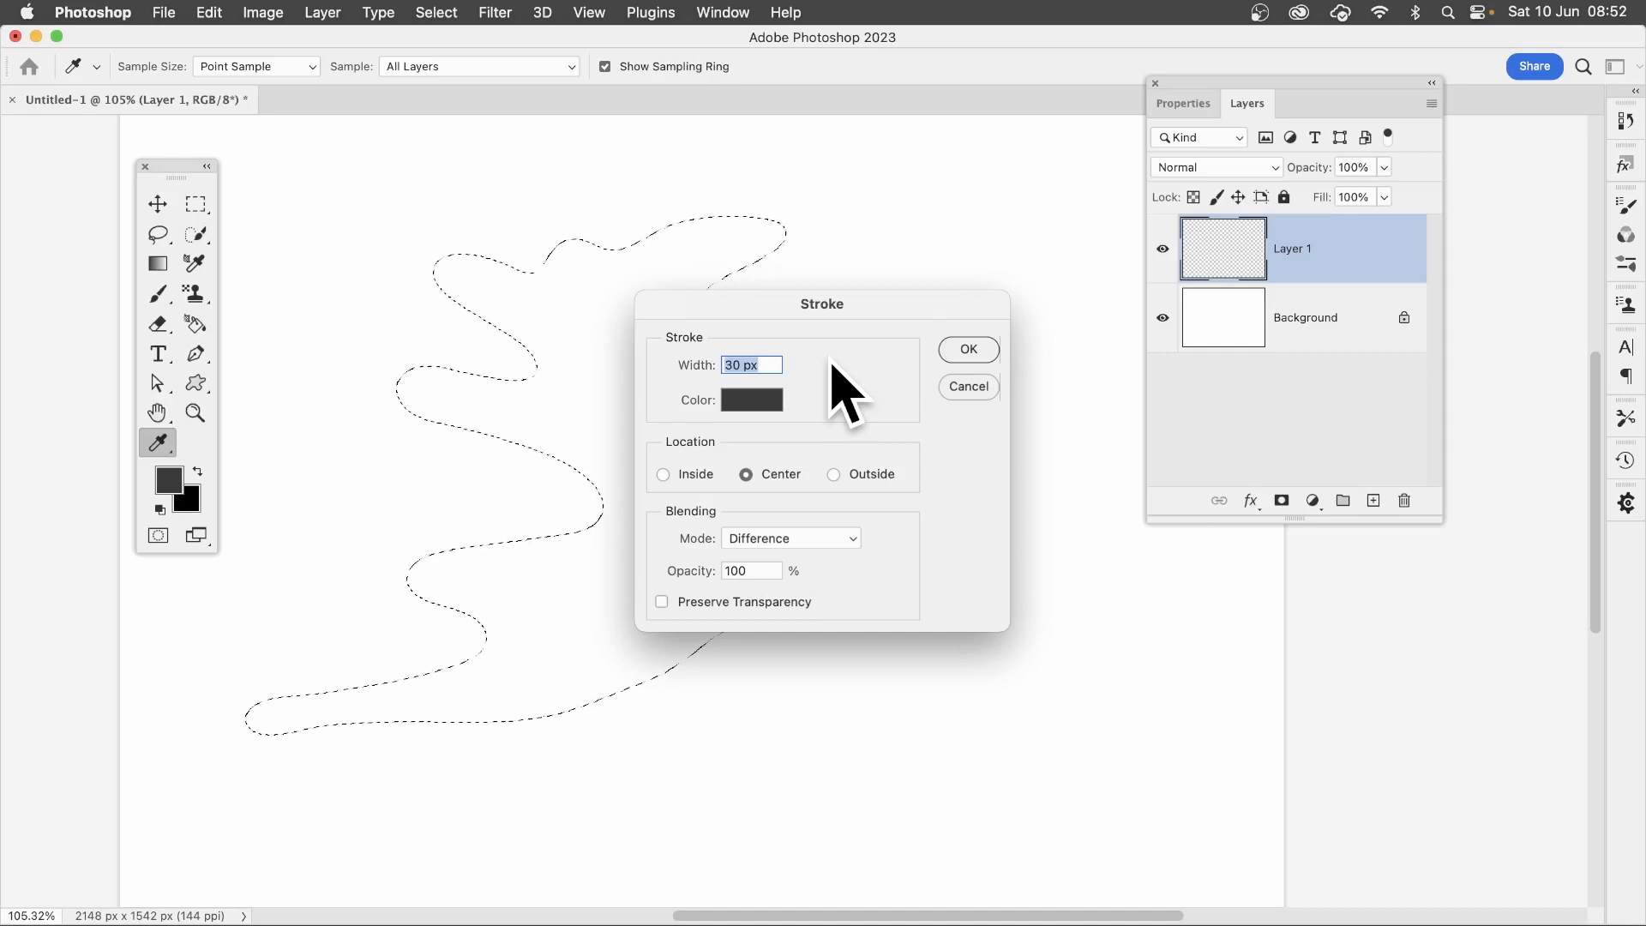
{"action": "left_click", "coordinate": [764, 400]}
{"action": "left_click", "coordinate": [729, 517]}
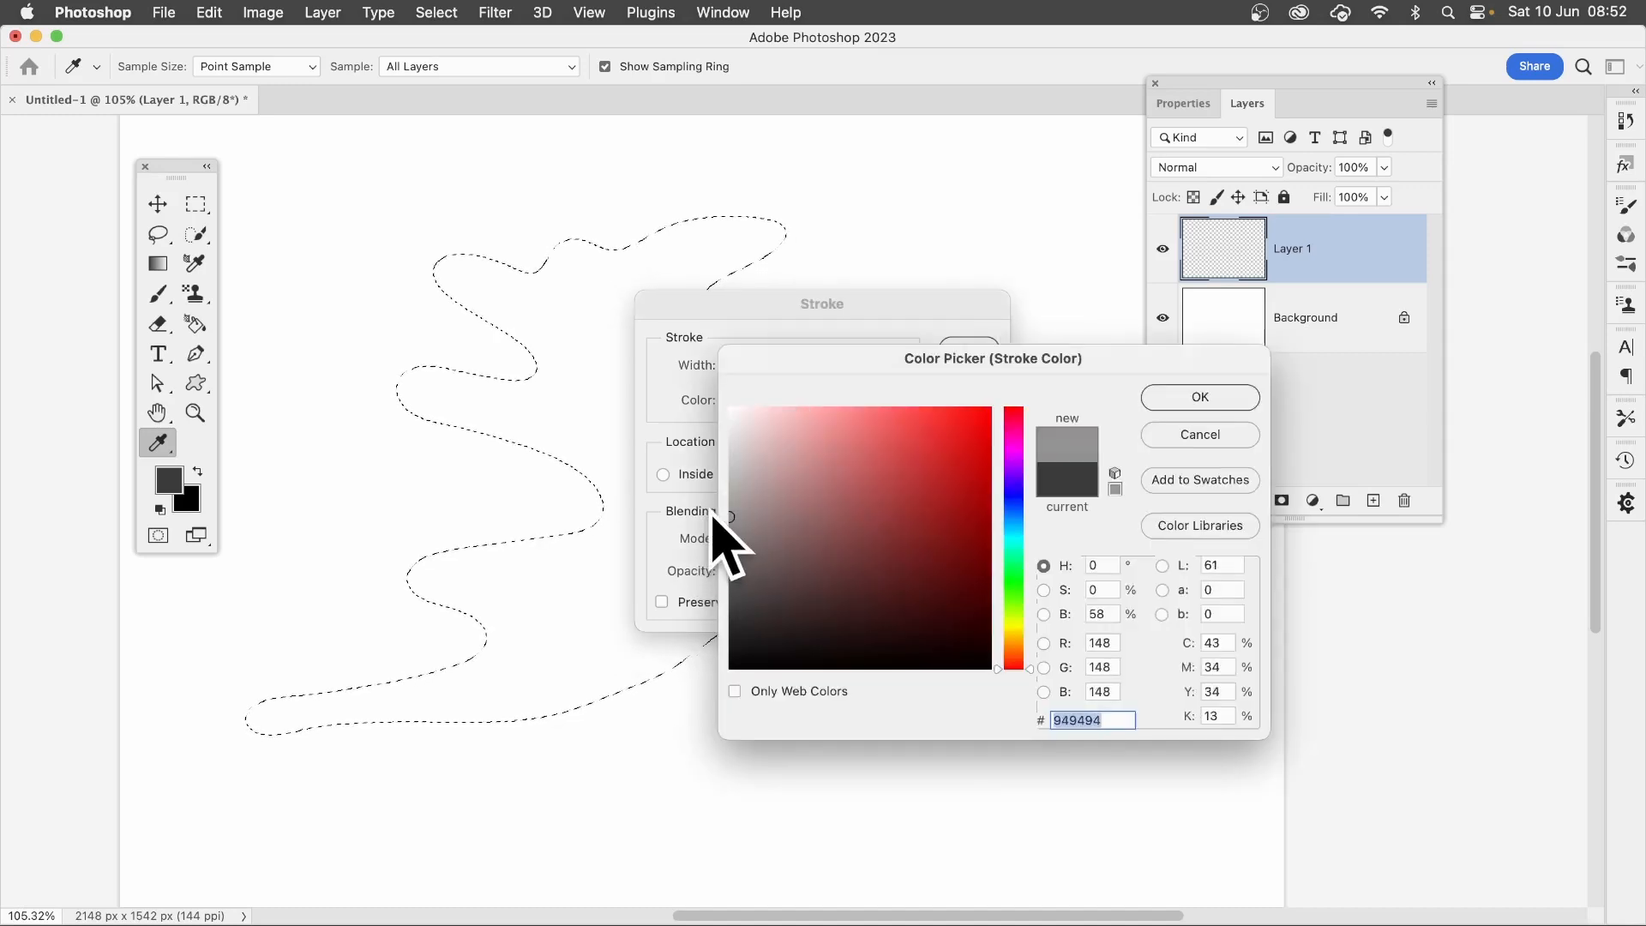
{"action": "left_click", "coordinate": [1206, 394]}
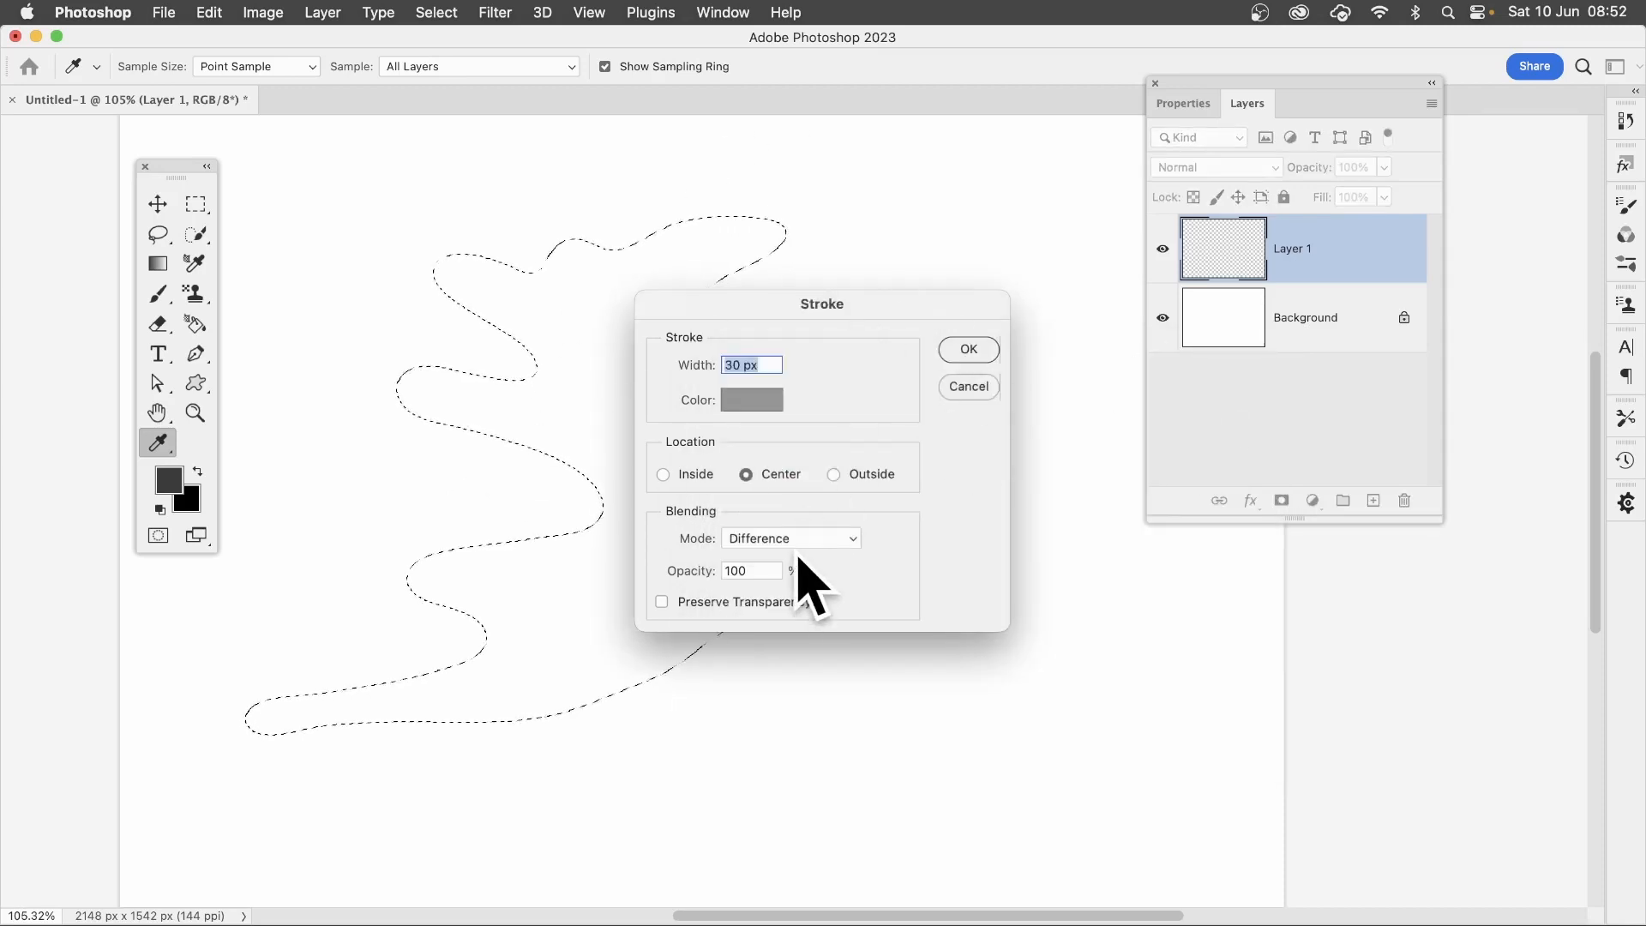
{"action": "left_click", "coordinate": [990, 348]}
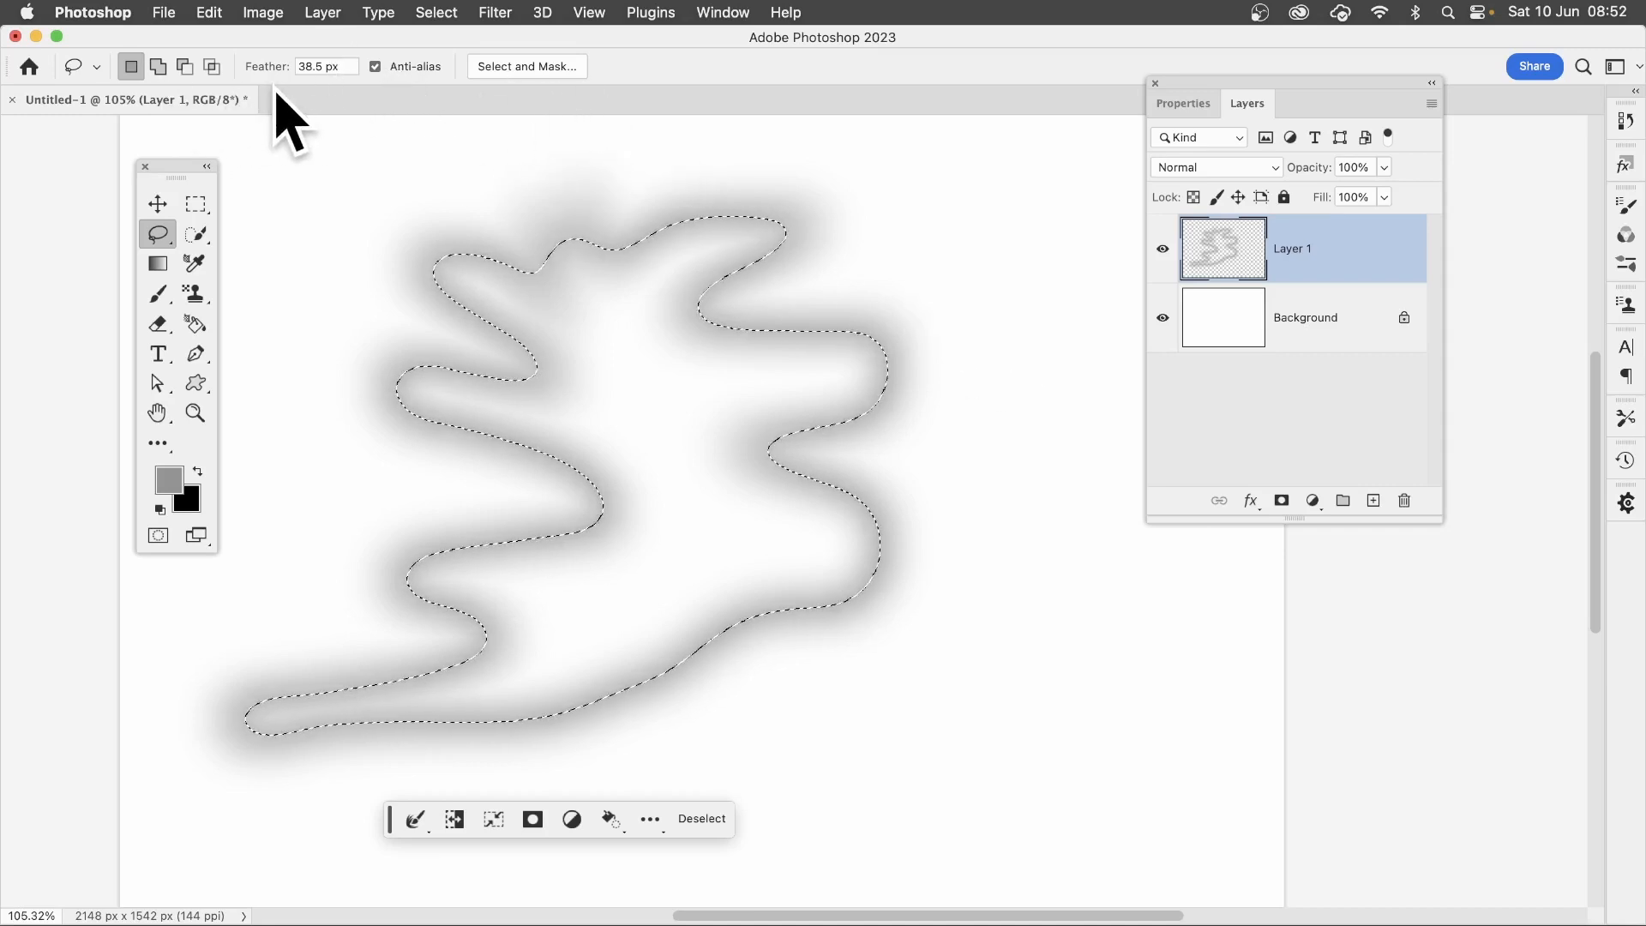
Stroke the same selection again at 40 px wide in darker grey 615f5f and deselect it
{"action": "left_click", "coordinate": [213, 9]}
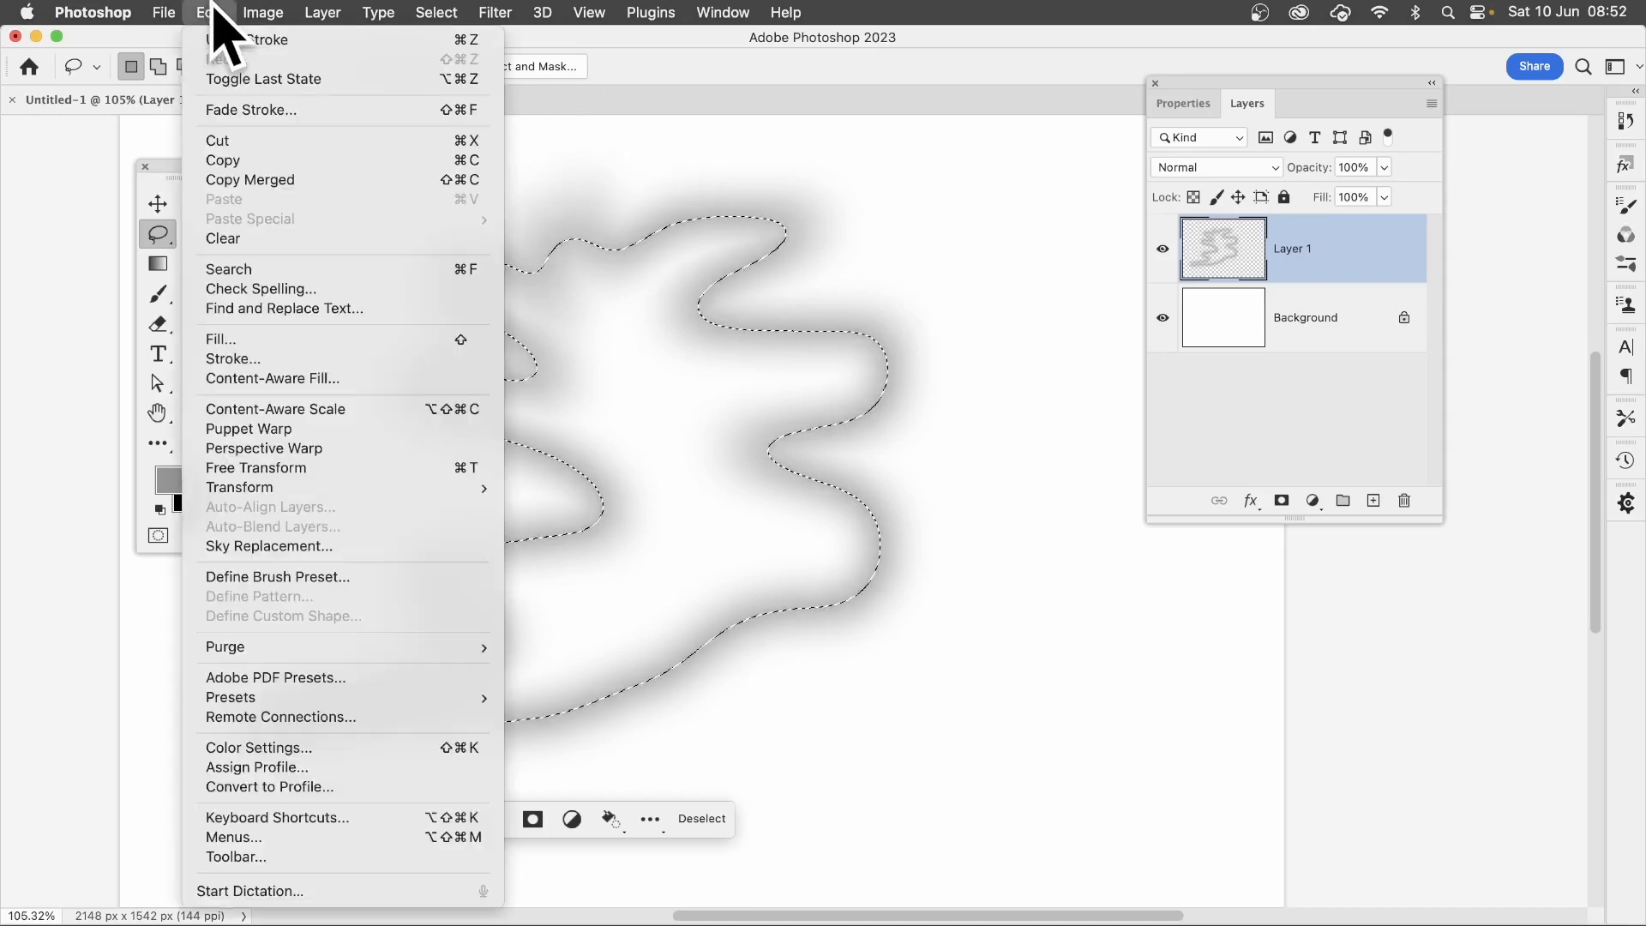
{"action": "left_click", "coordinate": [237, 360]}
{"action": "left_click", "coordinate": [752, 400]}
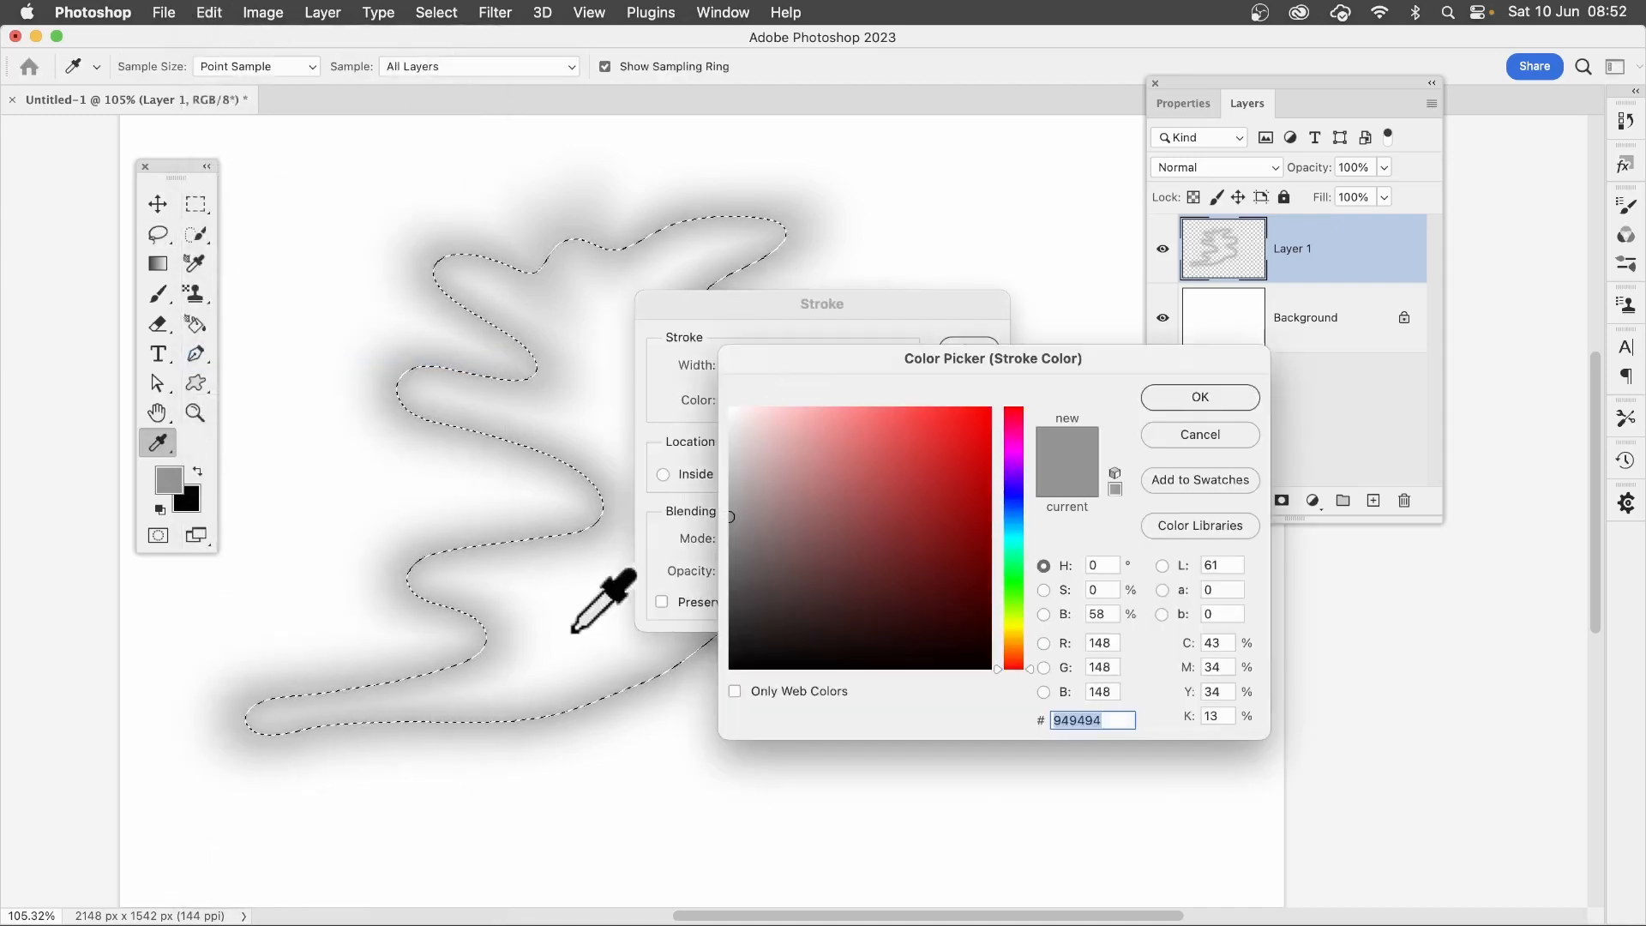
{"action": "left_click", "coordinate": [744, 572]}
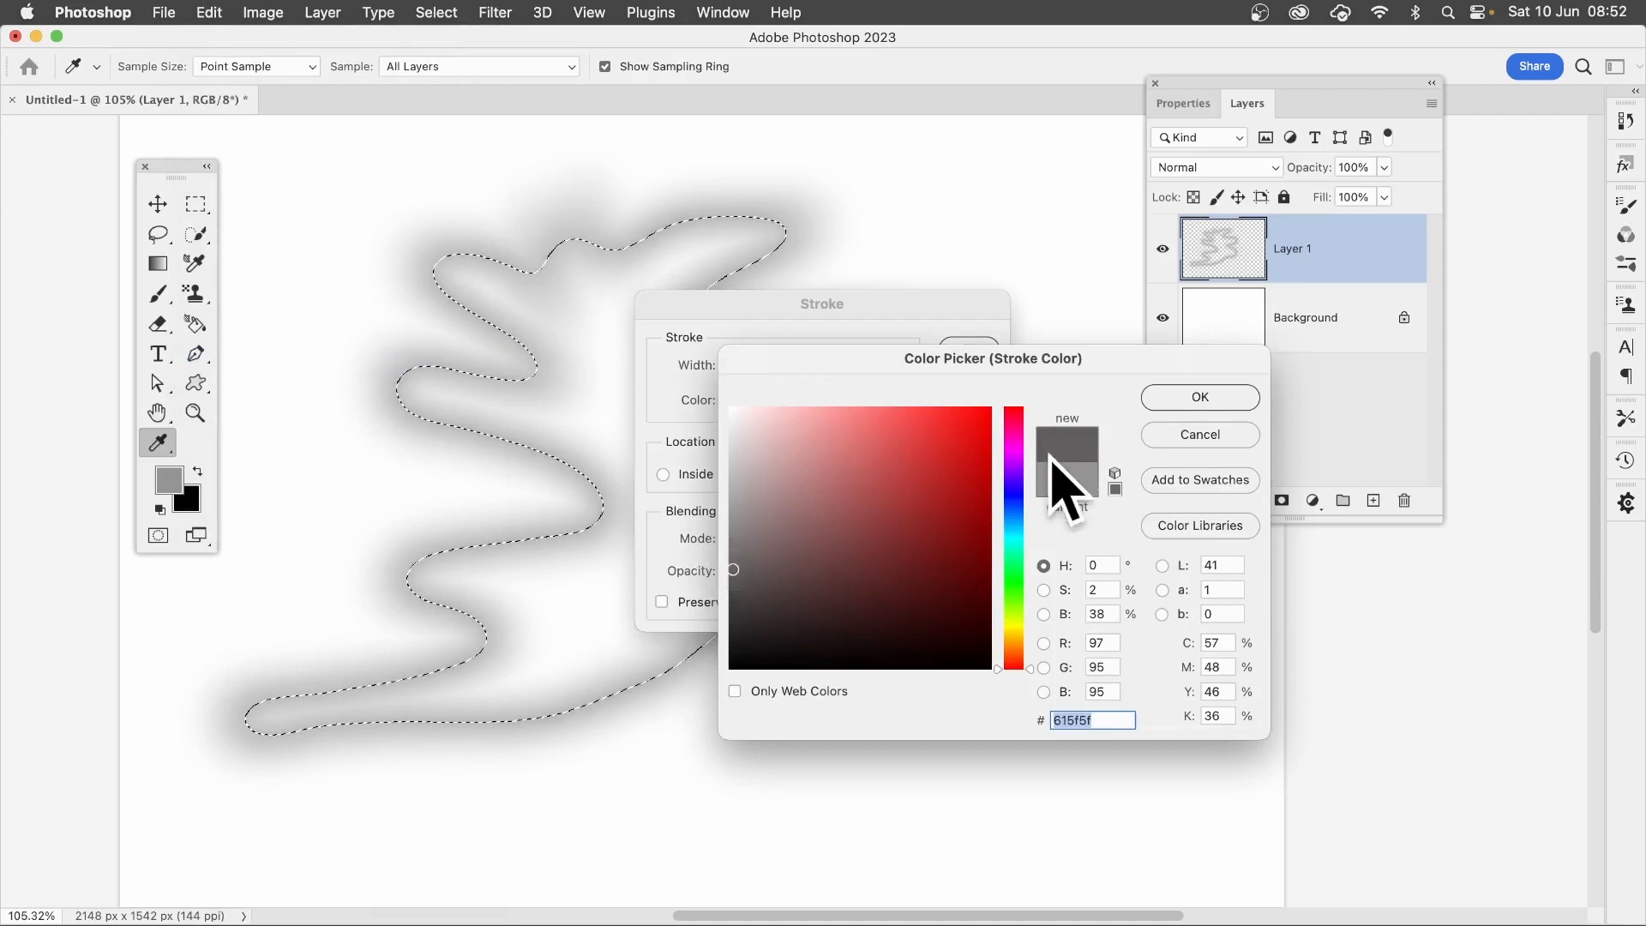
{"action": "left_click", "coordinate": [1204, 399]}
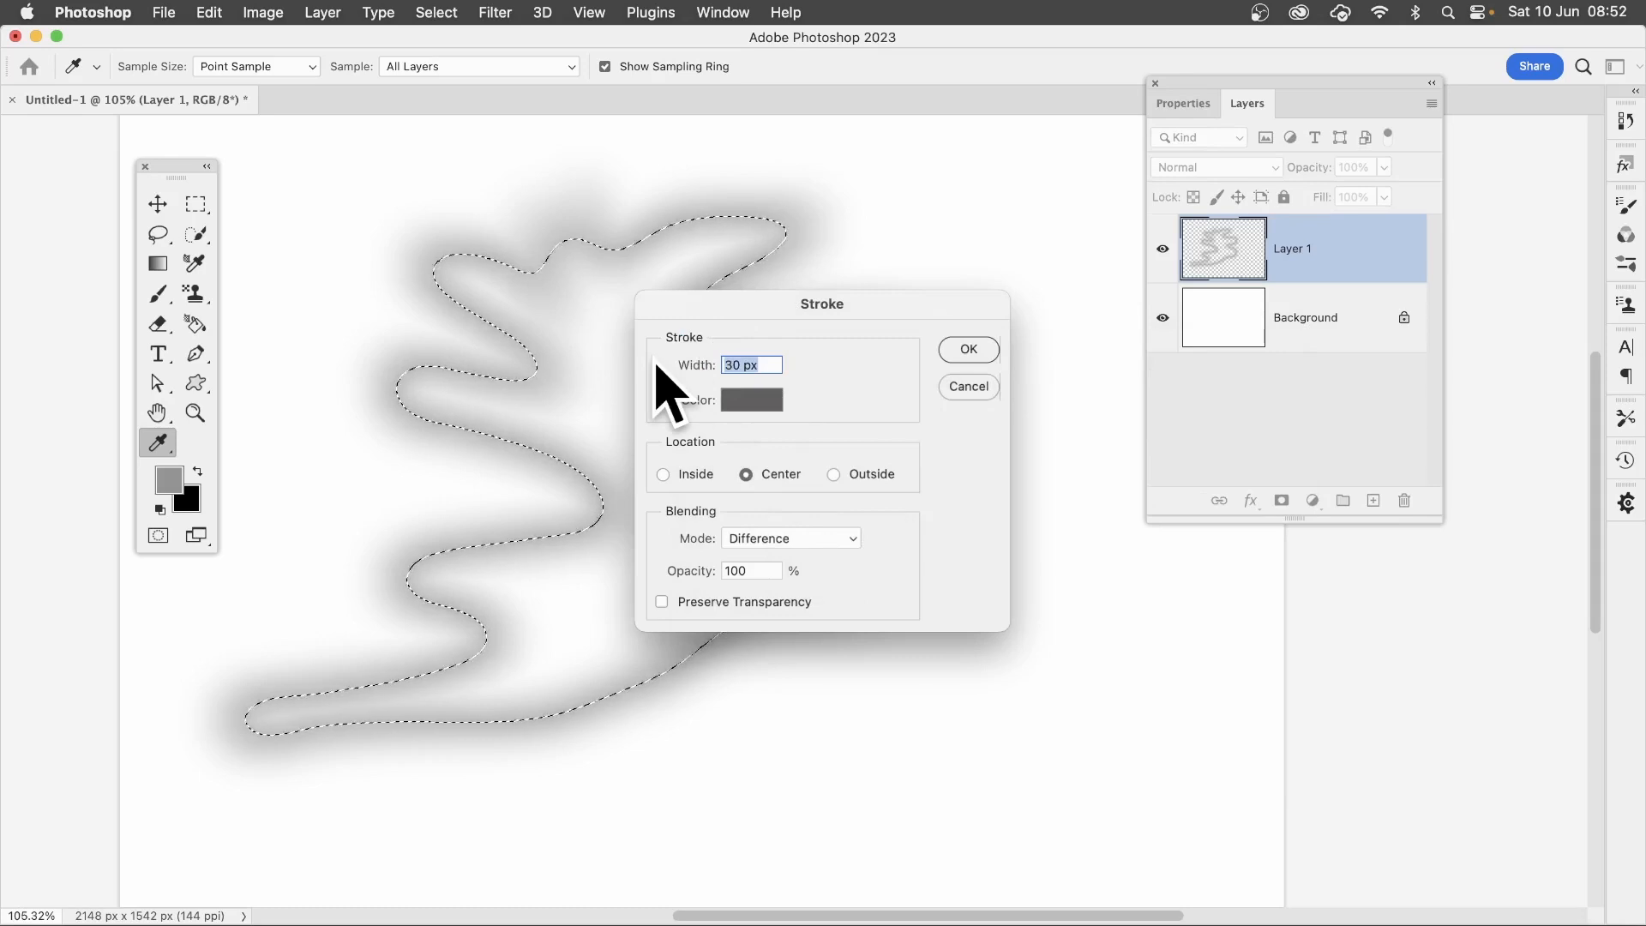
{"action": "type", "text": "40"}
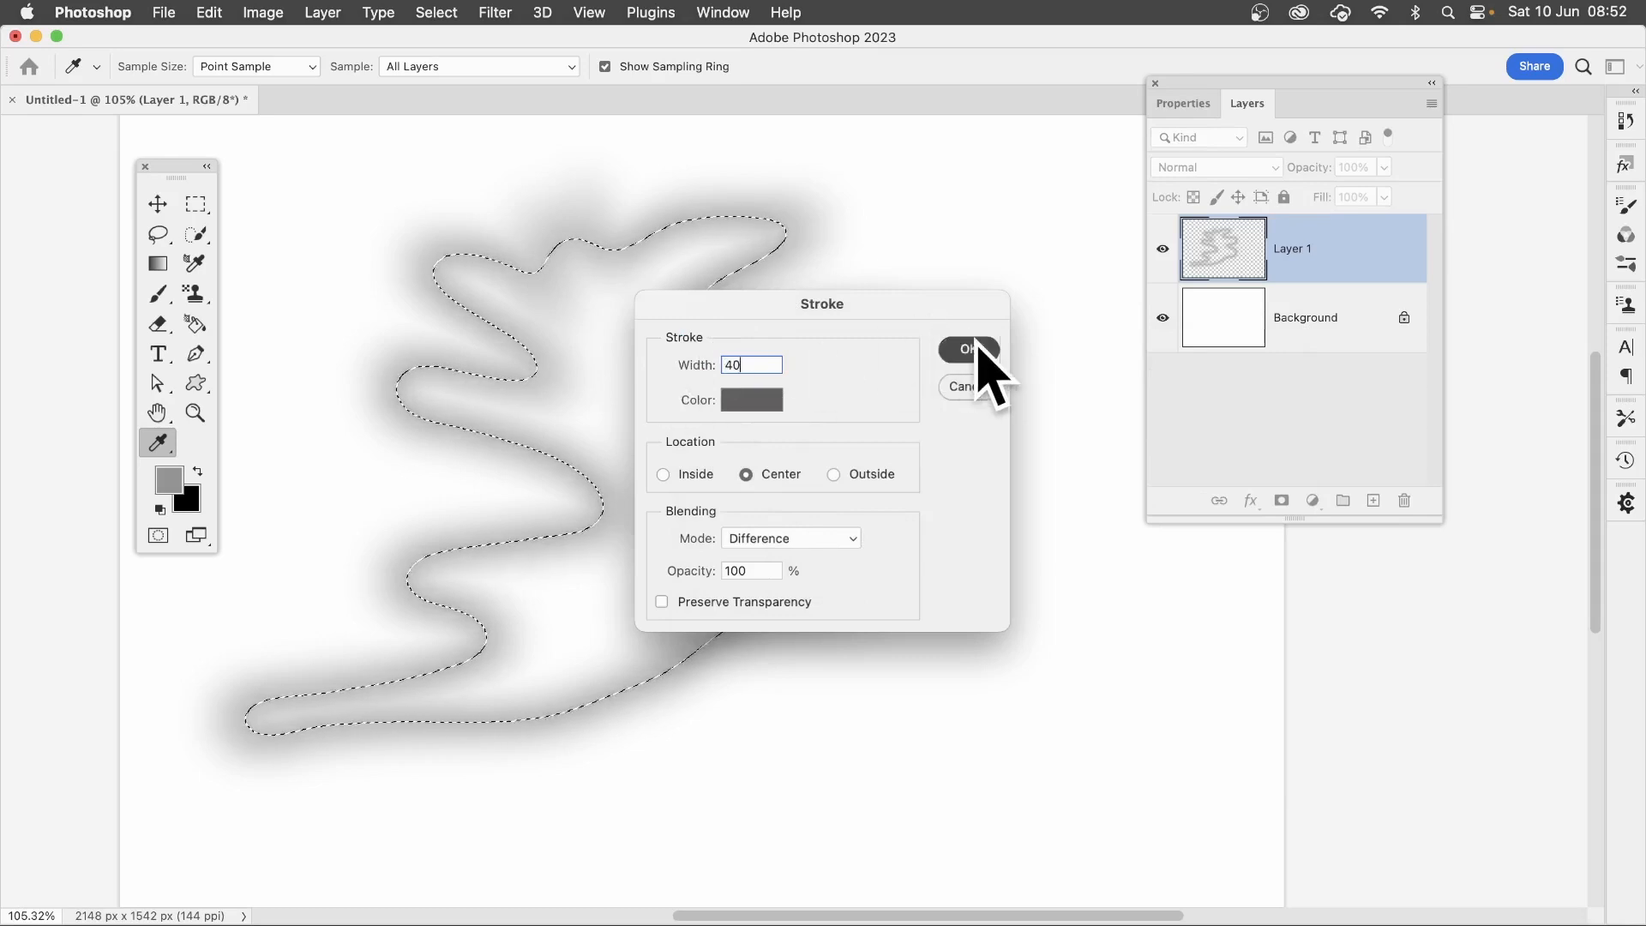
{"action": "left_click", "coordinate": [978, 348]}
{"action": "key", "text": "l"}
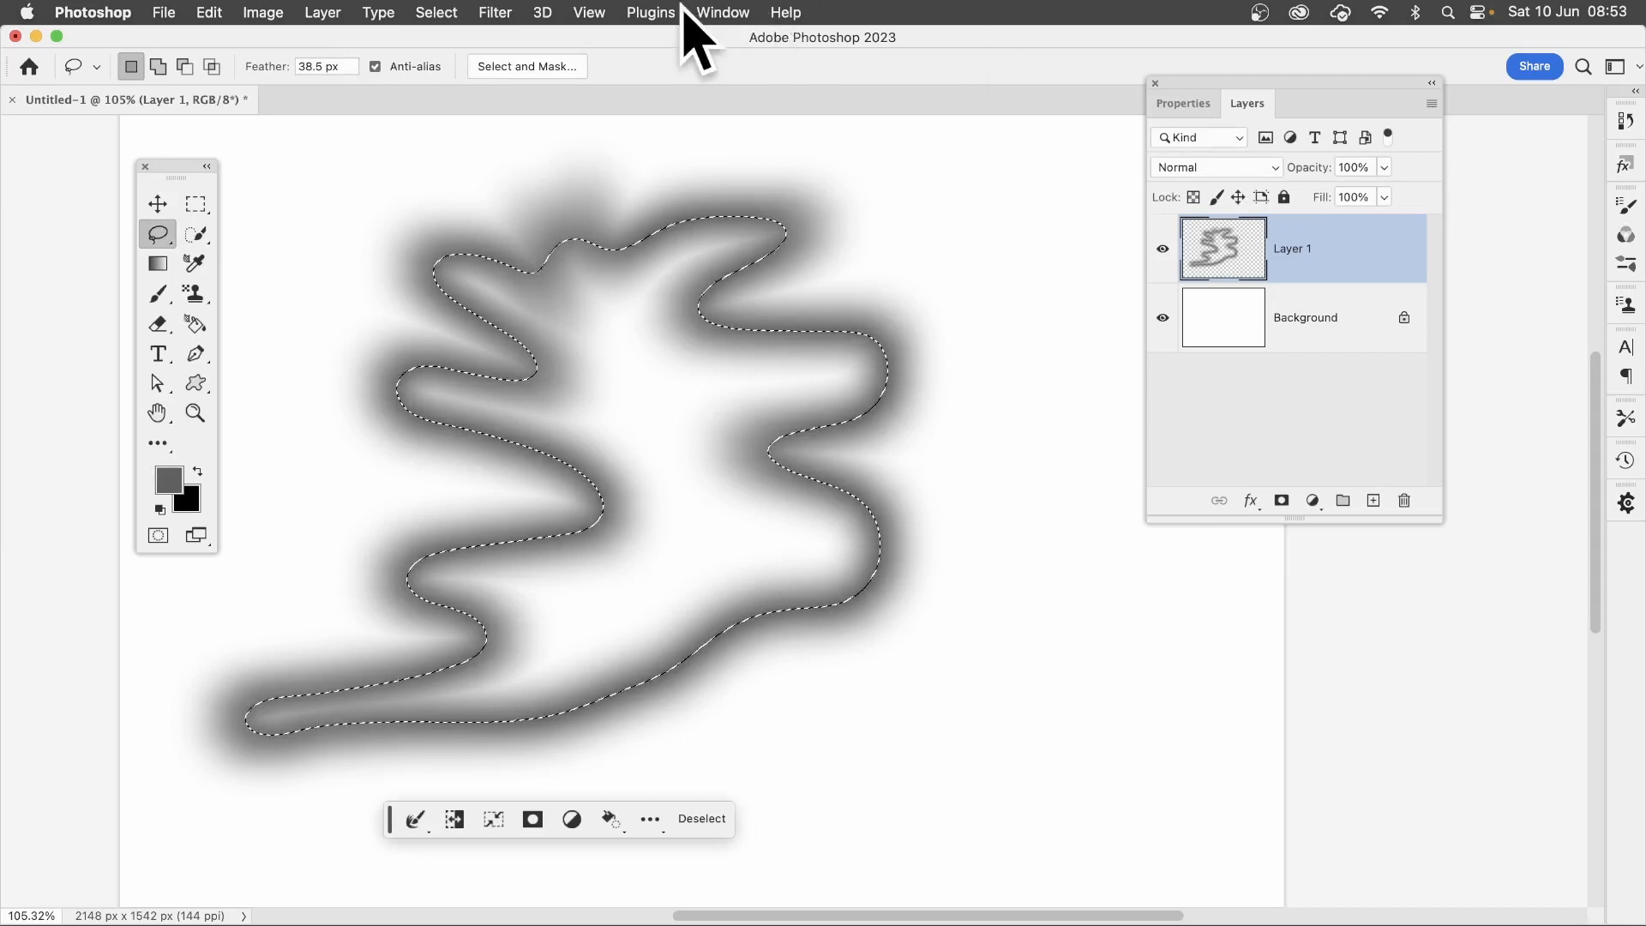
{"action": "left_click", "coordinate": [447, 12]}
{"action": "left_click", "coordinate": [456, 59]}
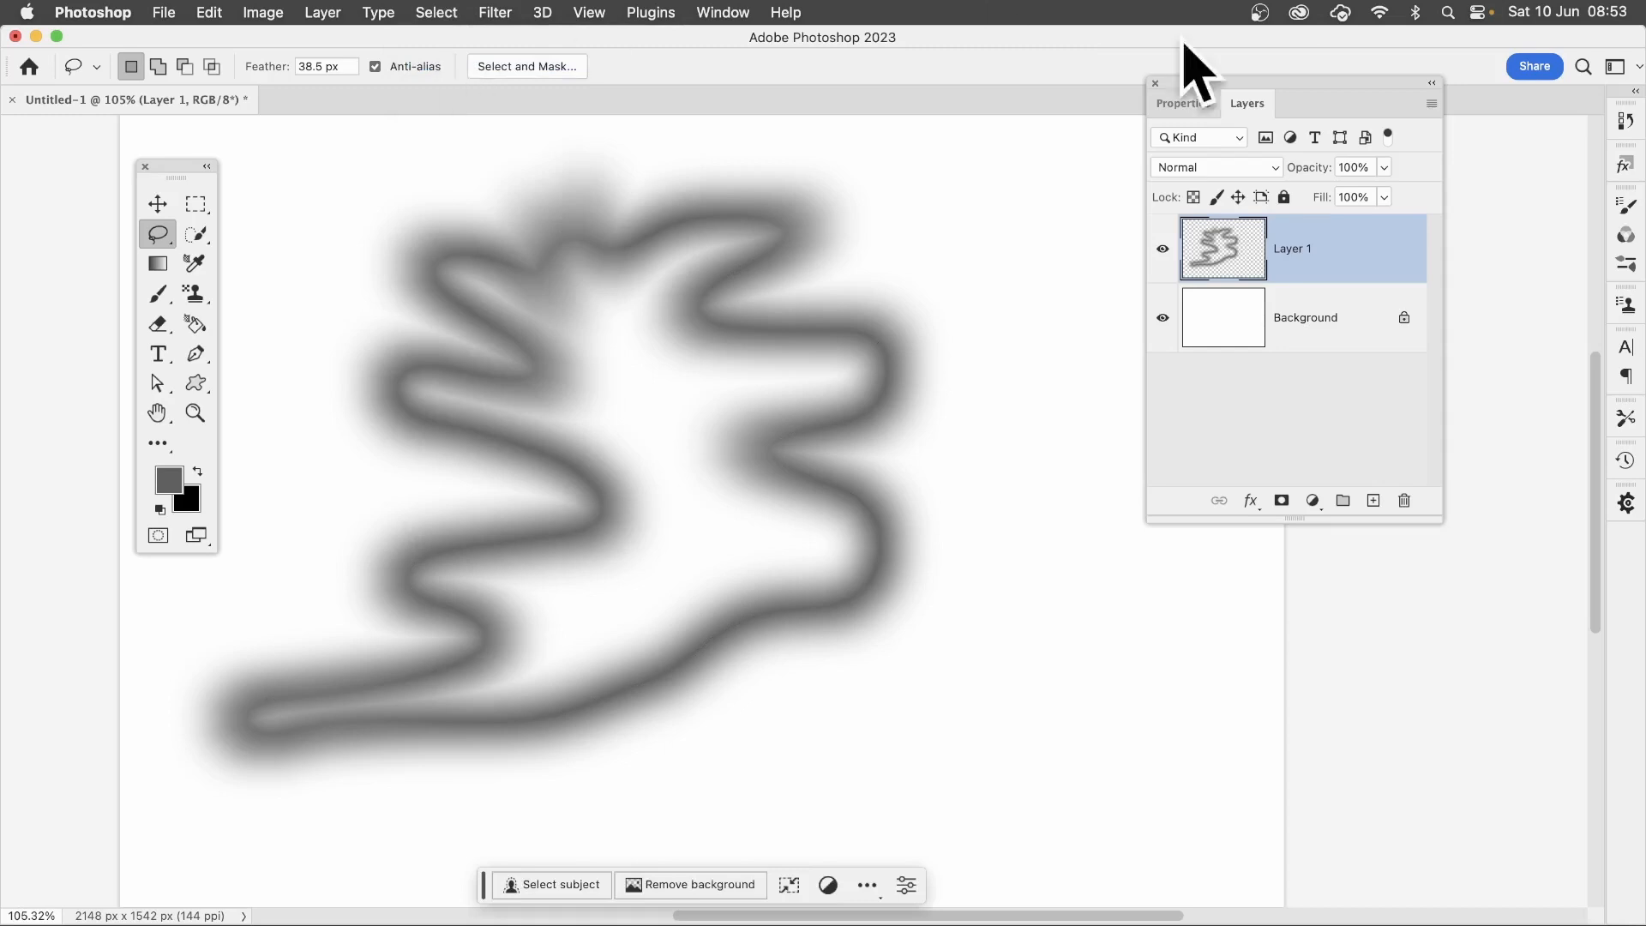
Delete the white Background layer so only the soft grey squiggle on transparency is left
{"action": "left_click", "coordinate": [1324, 338]}
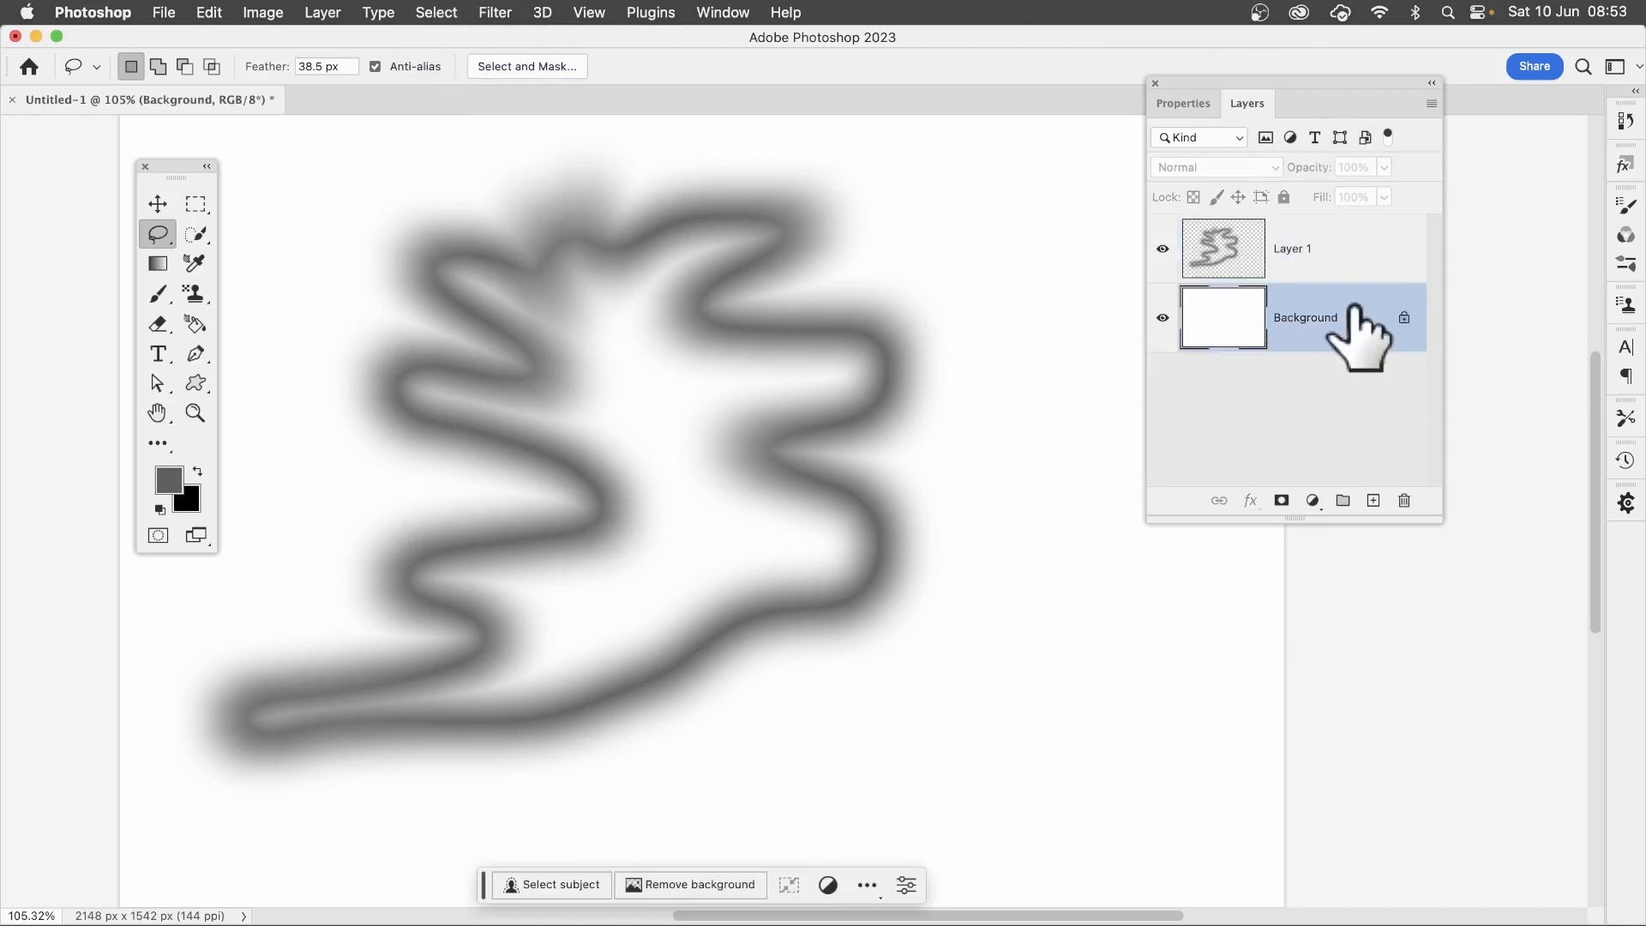
{"action": "left_click", "coordinate": [1406, 502]}
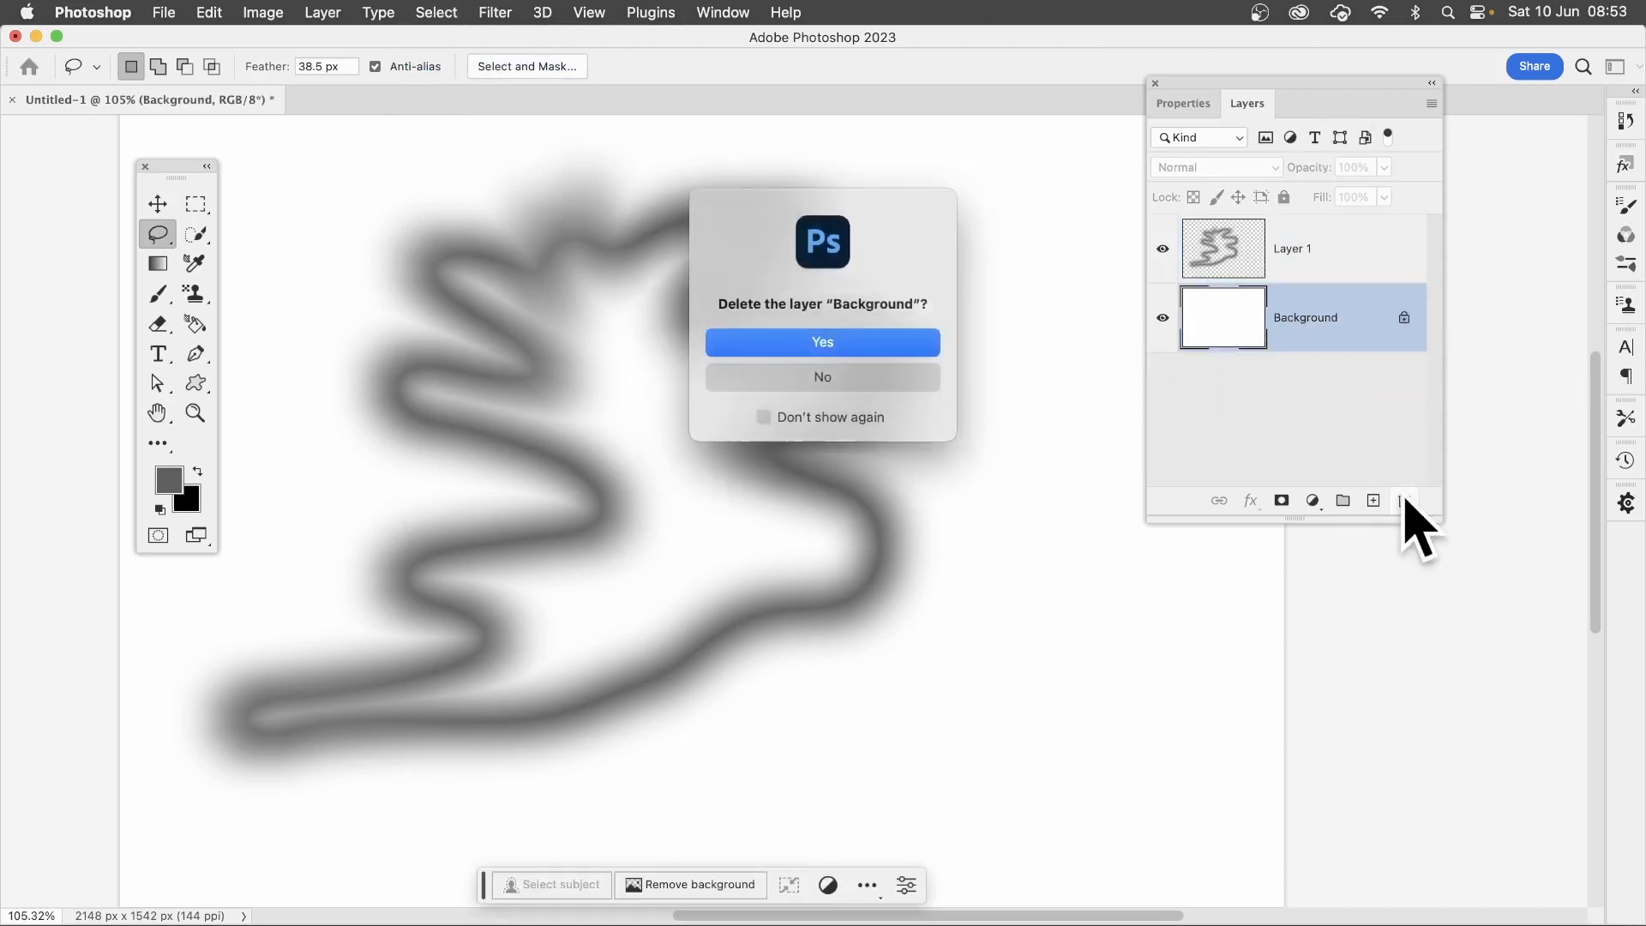
{"action": "left_click", "coordinate": [797, 345]}
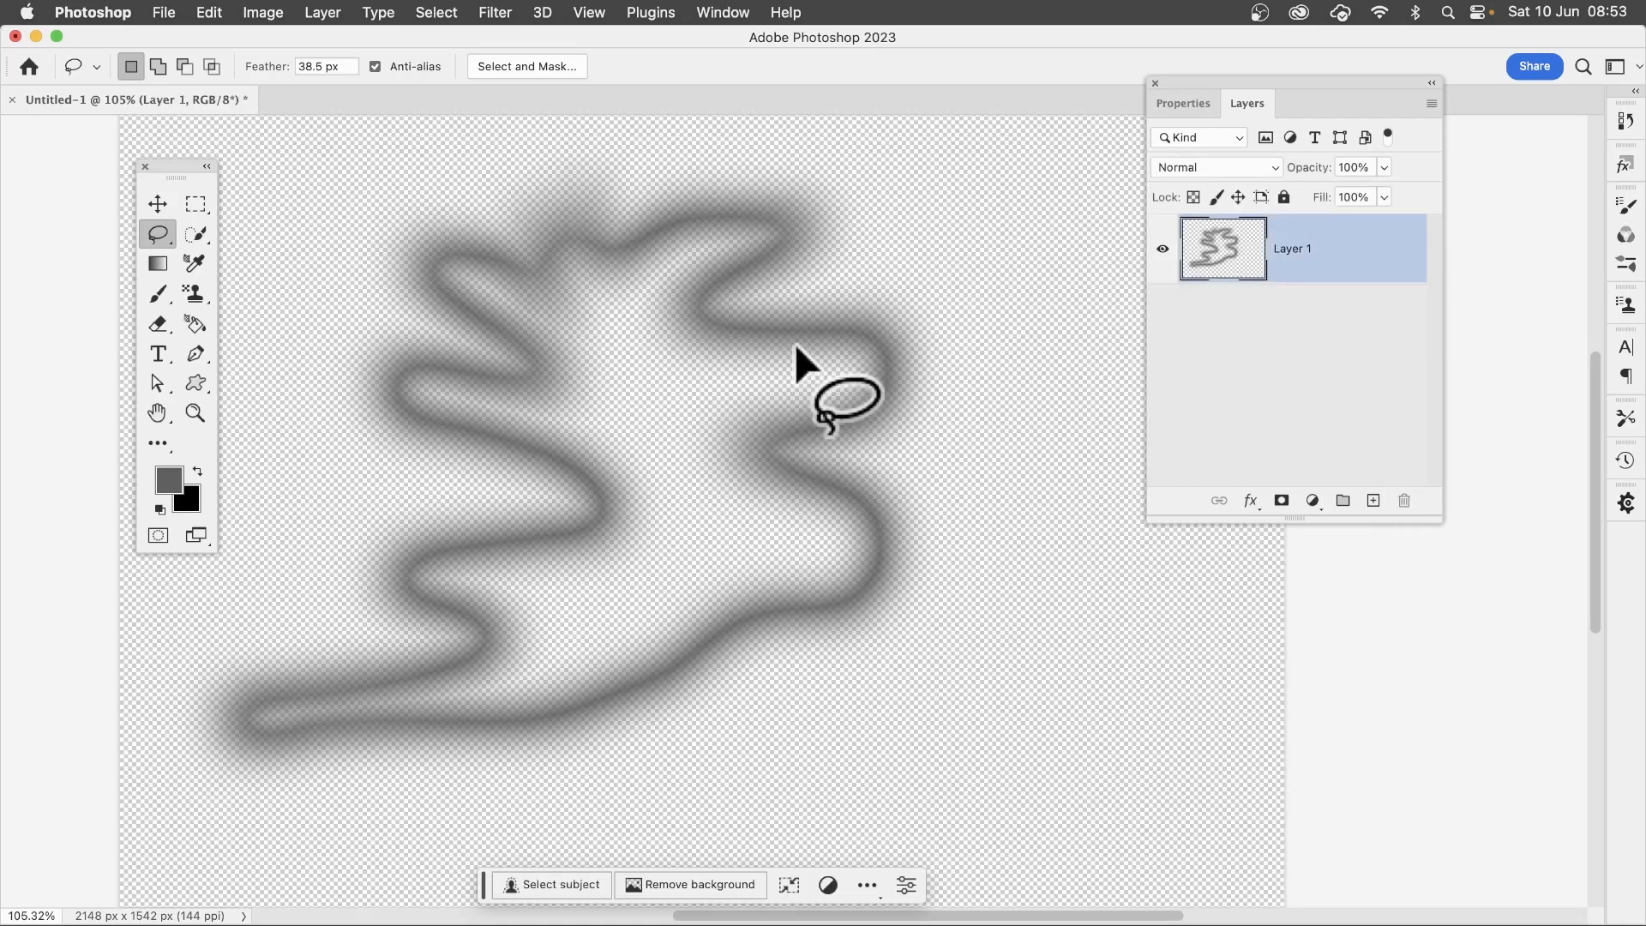
Select a rectangular area around the whole squiggle with no feather and define it as a pattern, keeping the suggested name
{"action": "left_click", "coordinate": [196, 205]}
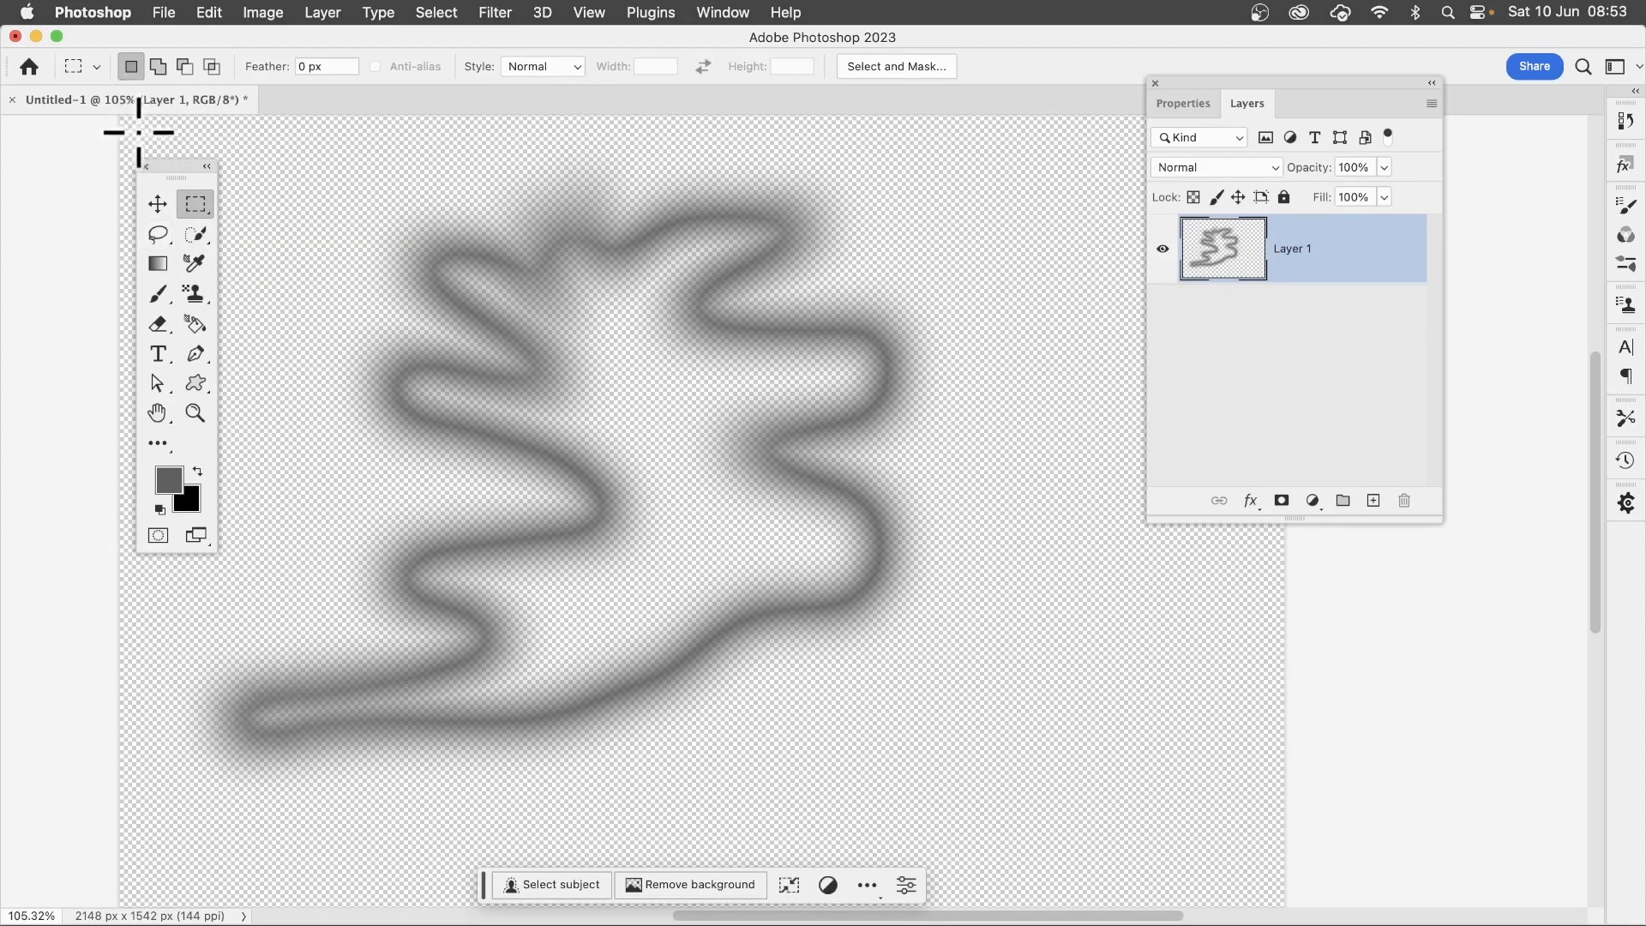
{"action": "left_click_drag", "start_coordinate": [138, 117], "coordinate": [1013, 869]}
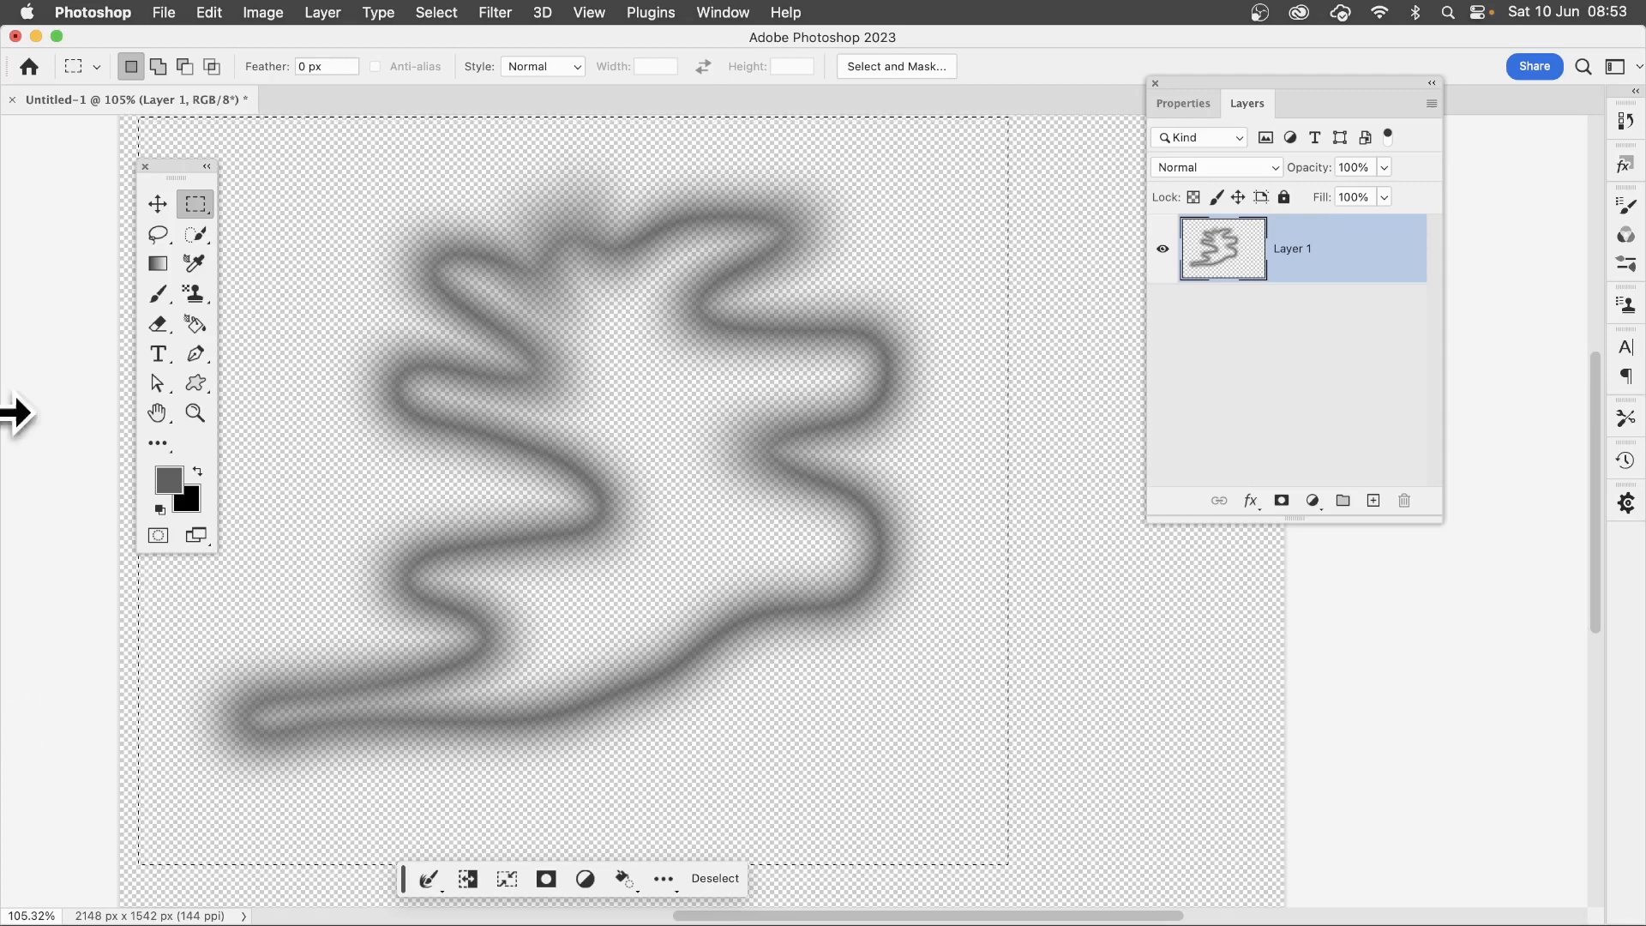
{"action": "left_click", "coordinate": [210, 13]}
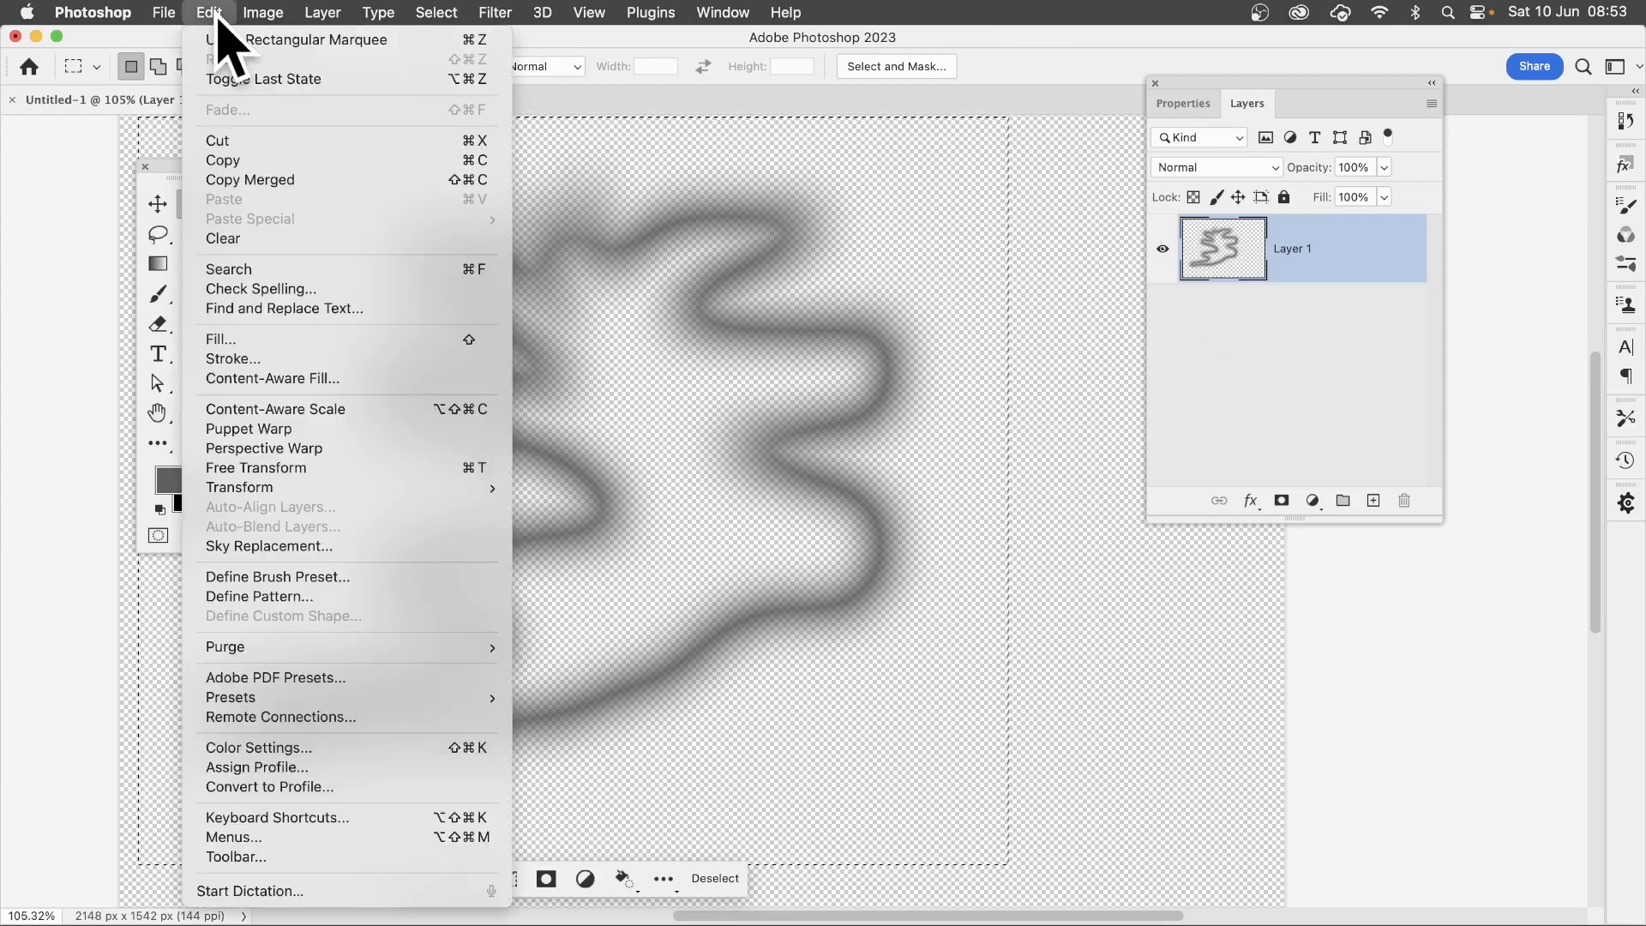
{"action": "left_click", "coordinate": [280, 603]}
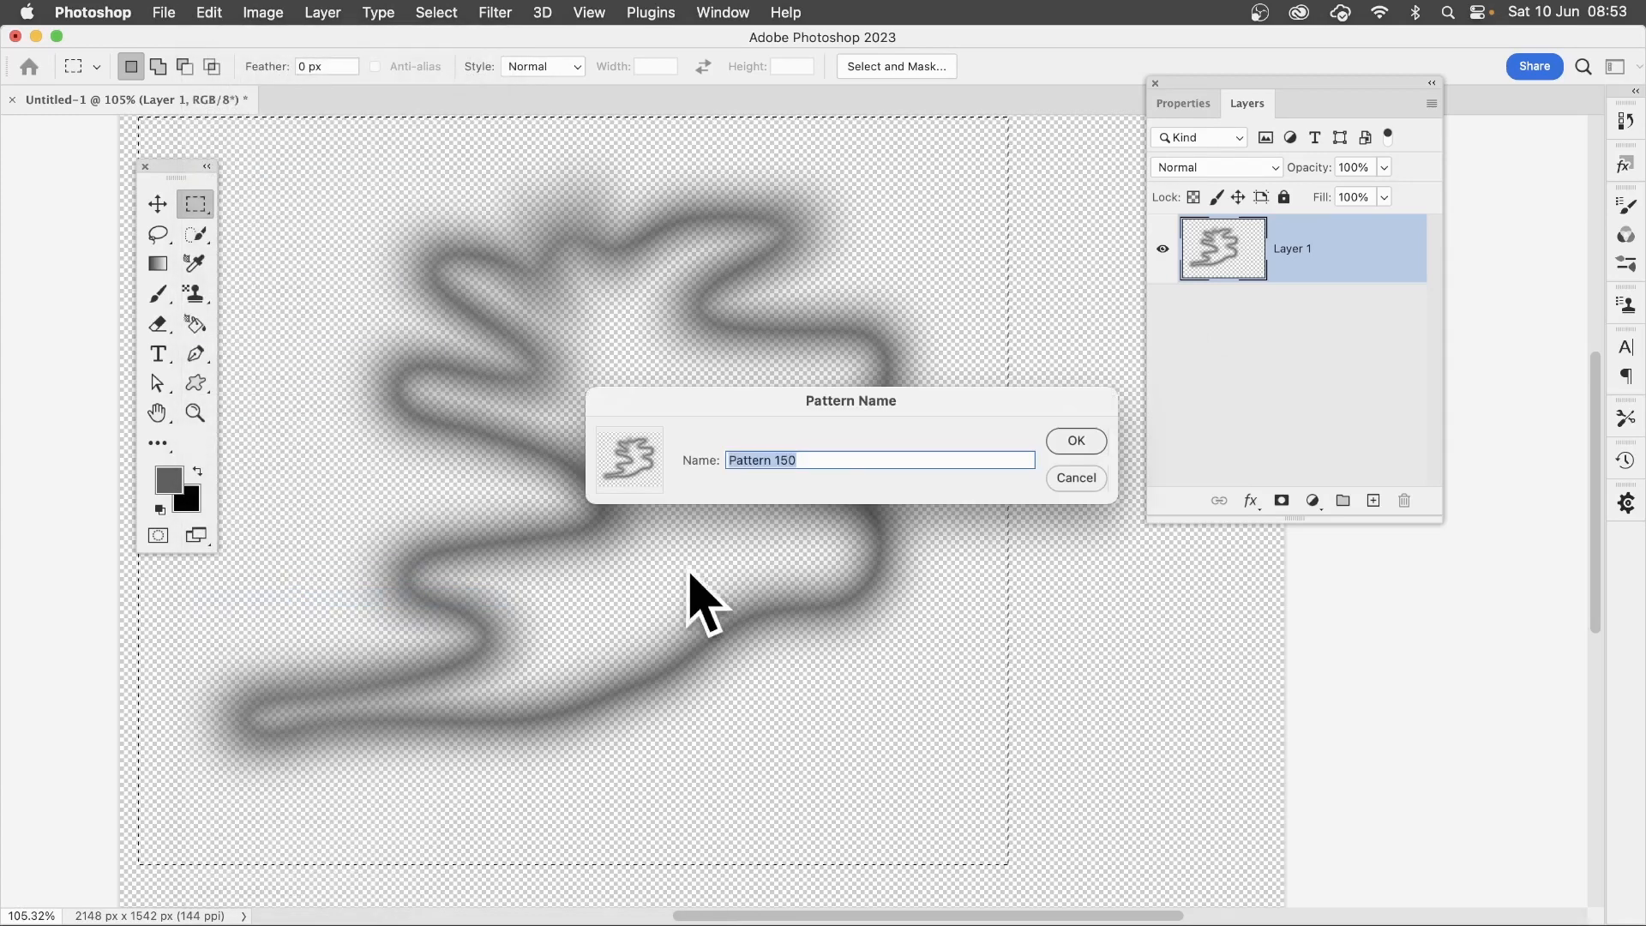
{"action": "left_click", "coordinate": [1077, 442]}
Remove the rectangular selection and flatten the image
{"action": "left_click", "coordinate": [442, 12]}
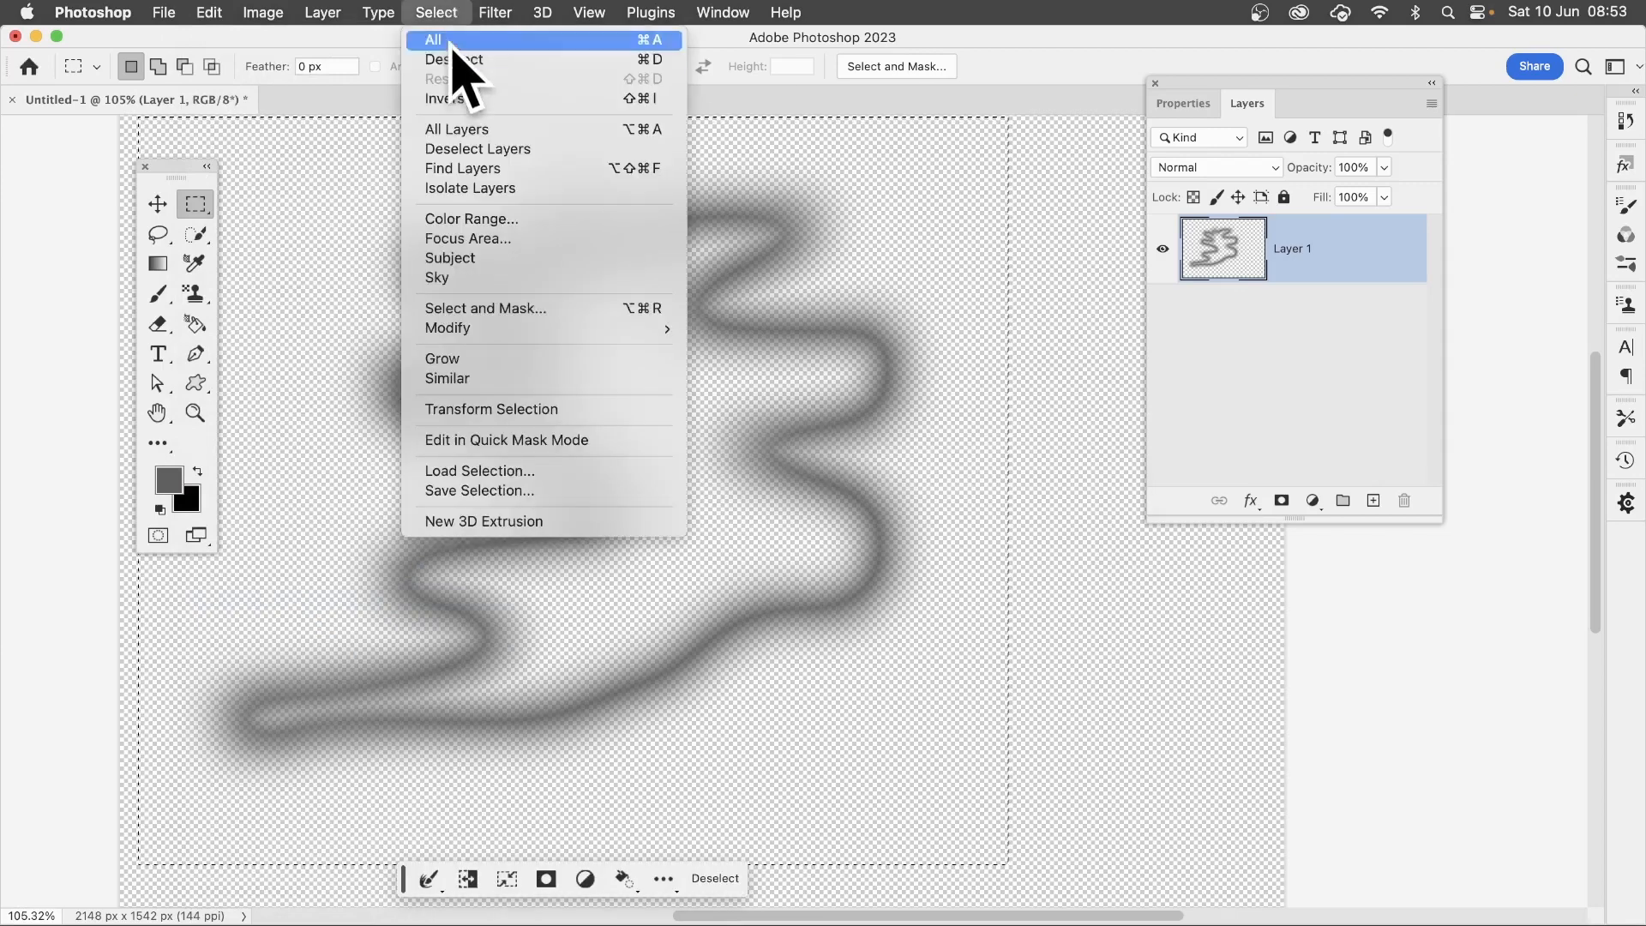
{"action": "left_click", "coordinate": [455, 59]}
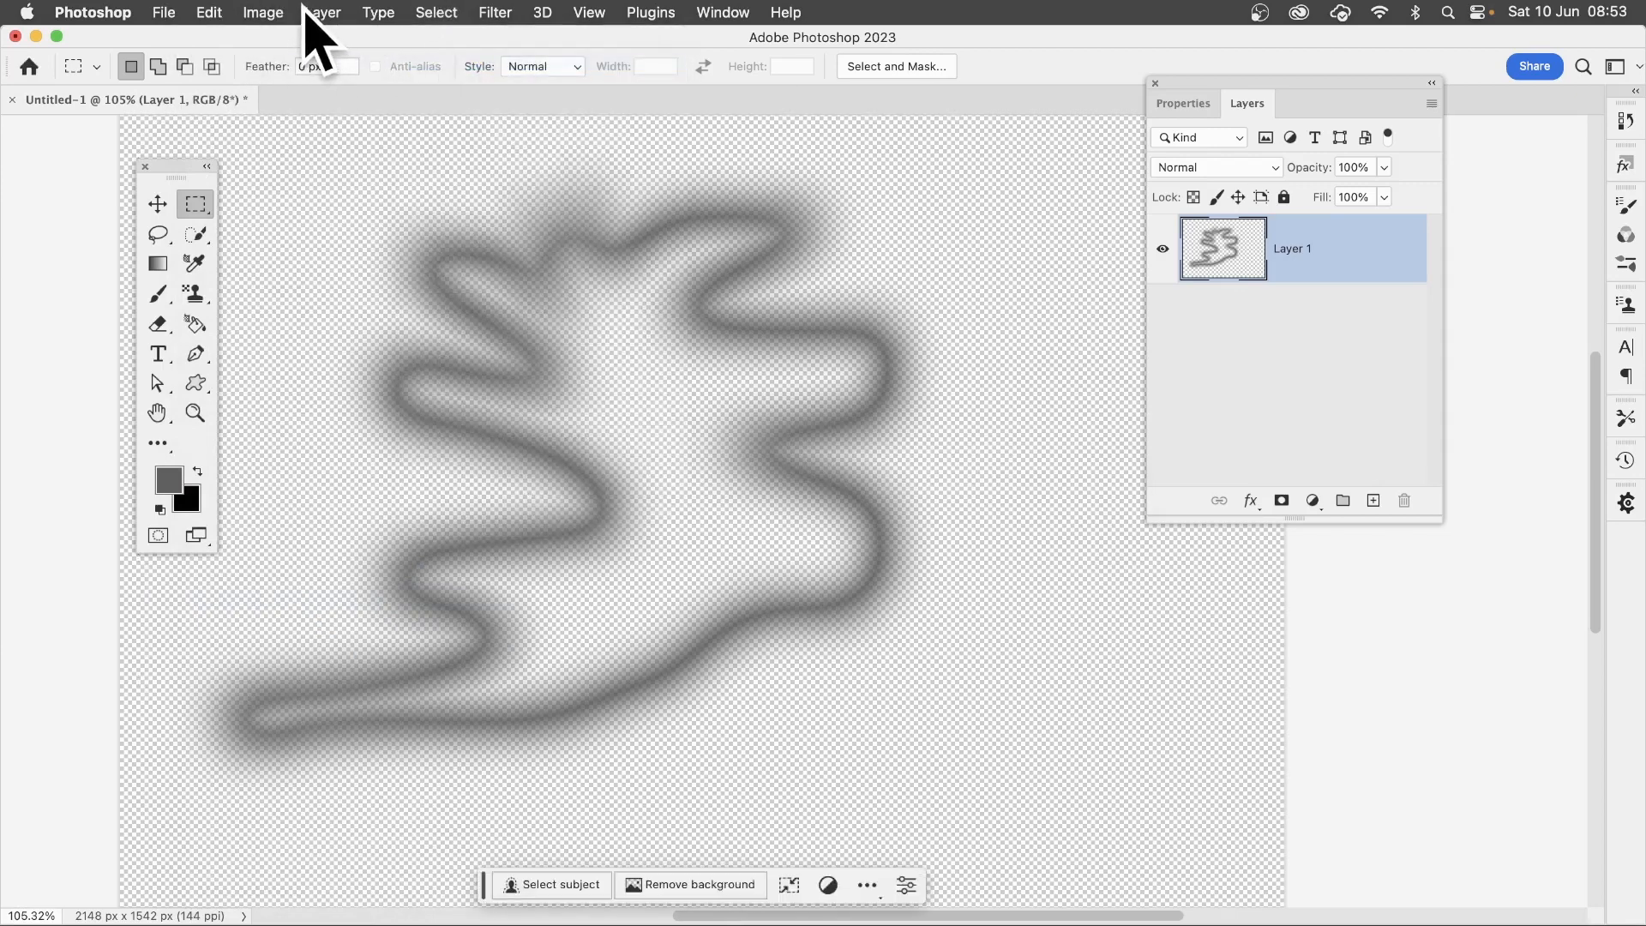
{"action": "left_click", "coordinate": [317, 12]}
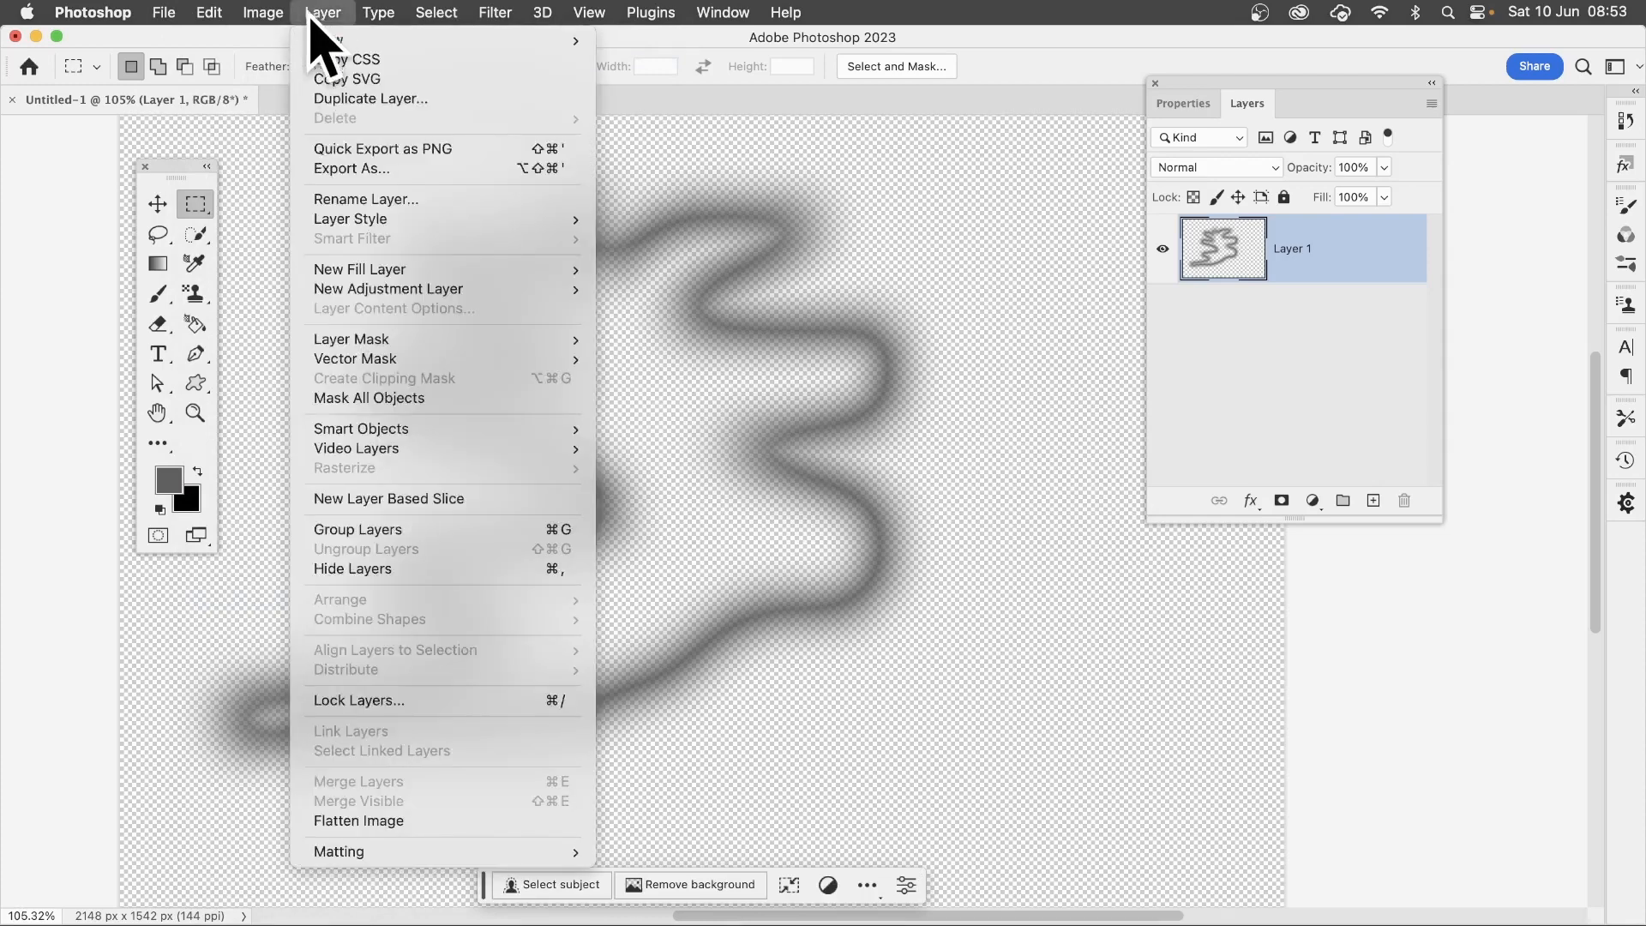
{"action": "left_click", "coordinate": [397, 822]}
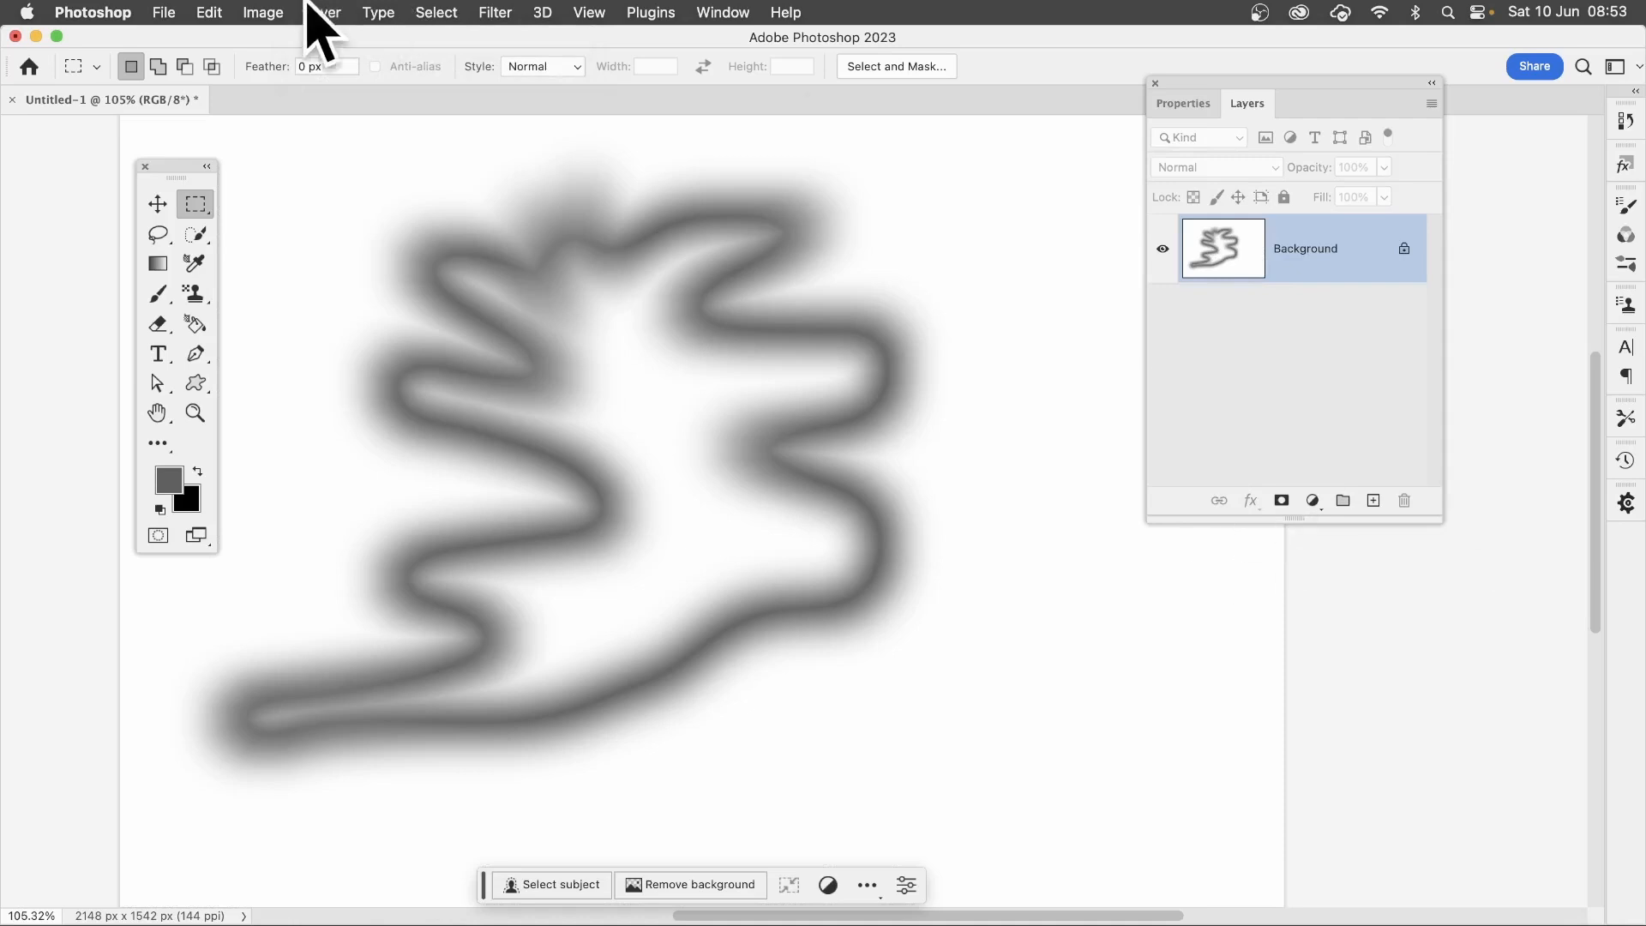
Start a Pattern fill using the newly defined squiggle pattern with the Symmetry Fill script, Normal mode and 100% opacity
{"action": "left_click", "coordinate": [216, 12]}
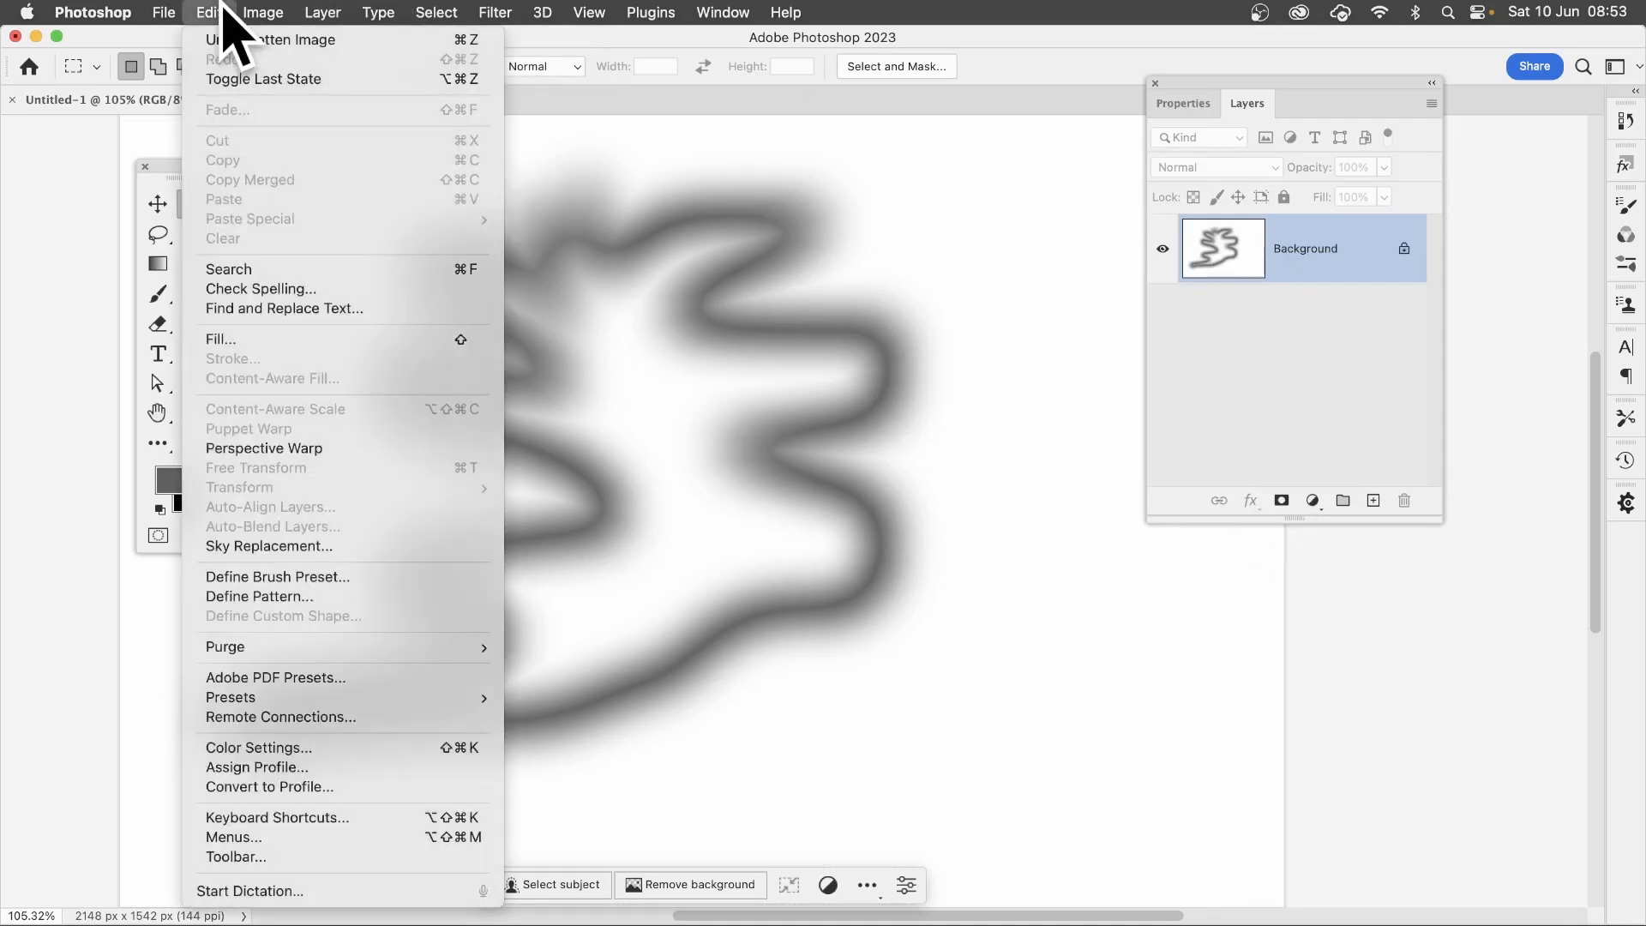
{"action": "left_click", "coordinate": [233, 341]}
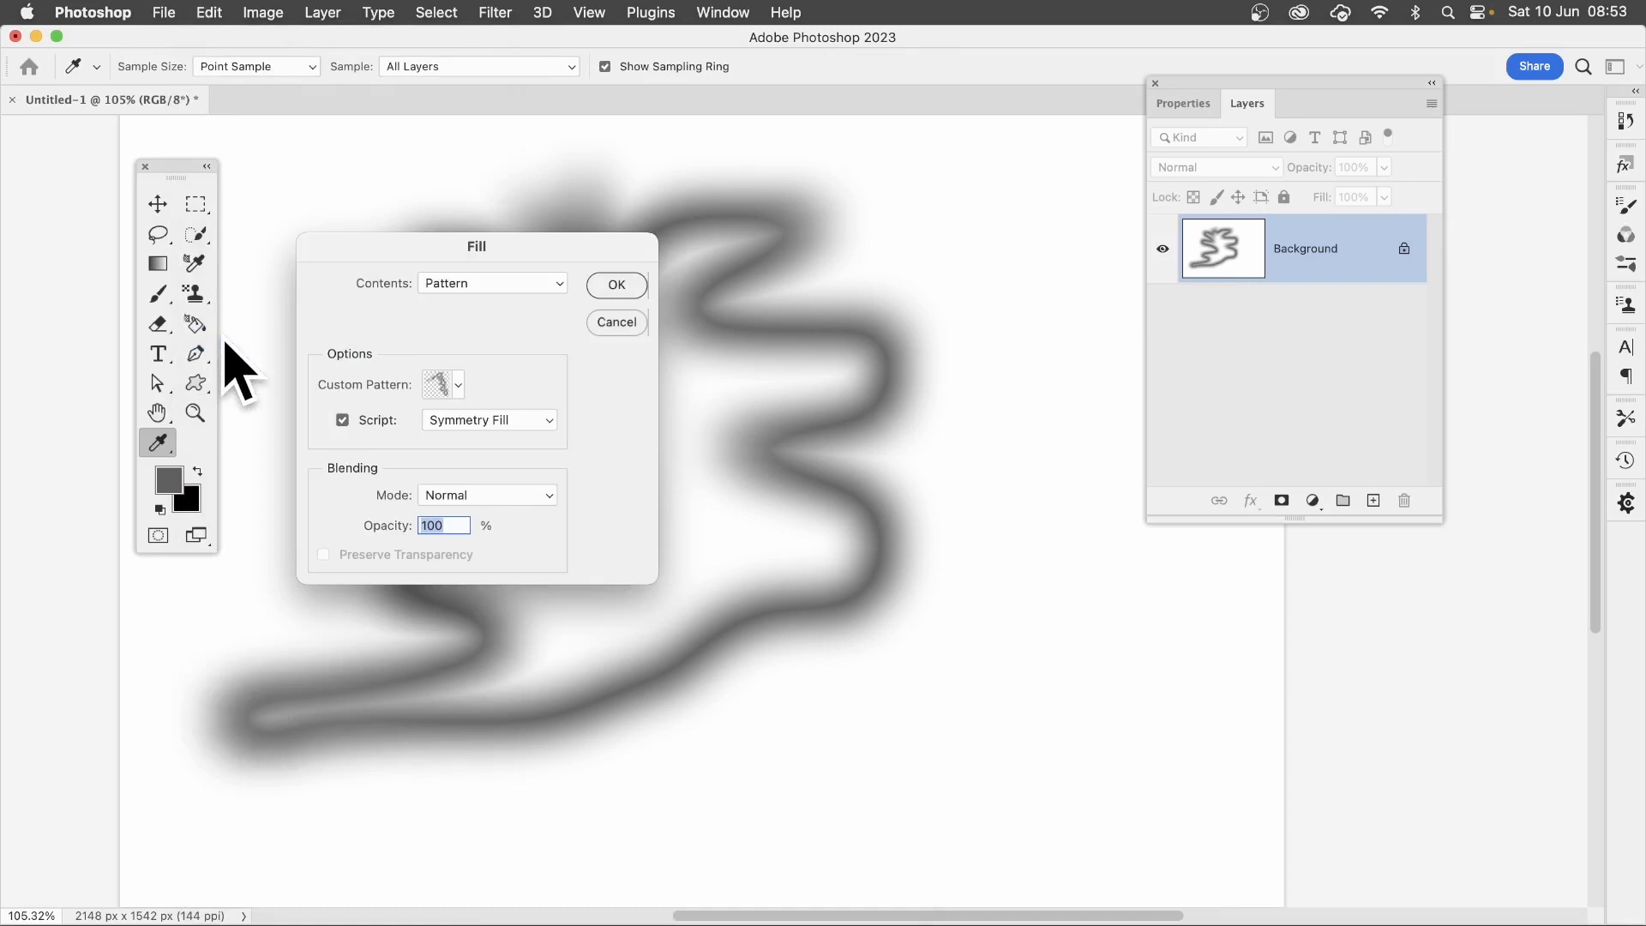
{"action": "left_click", "coordinate": [462, 287]}
{"action": "left_click", "coordinate": [461, 284]}
{"action": "left_click", "coordinate": [457, 385]}
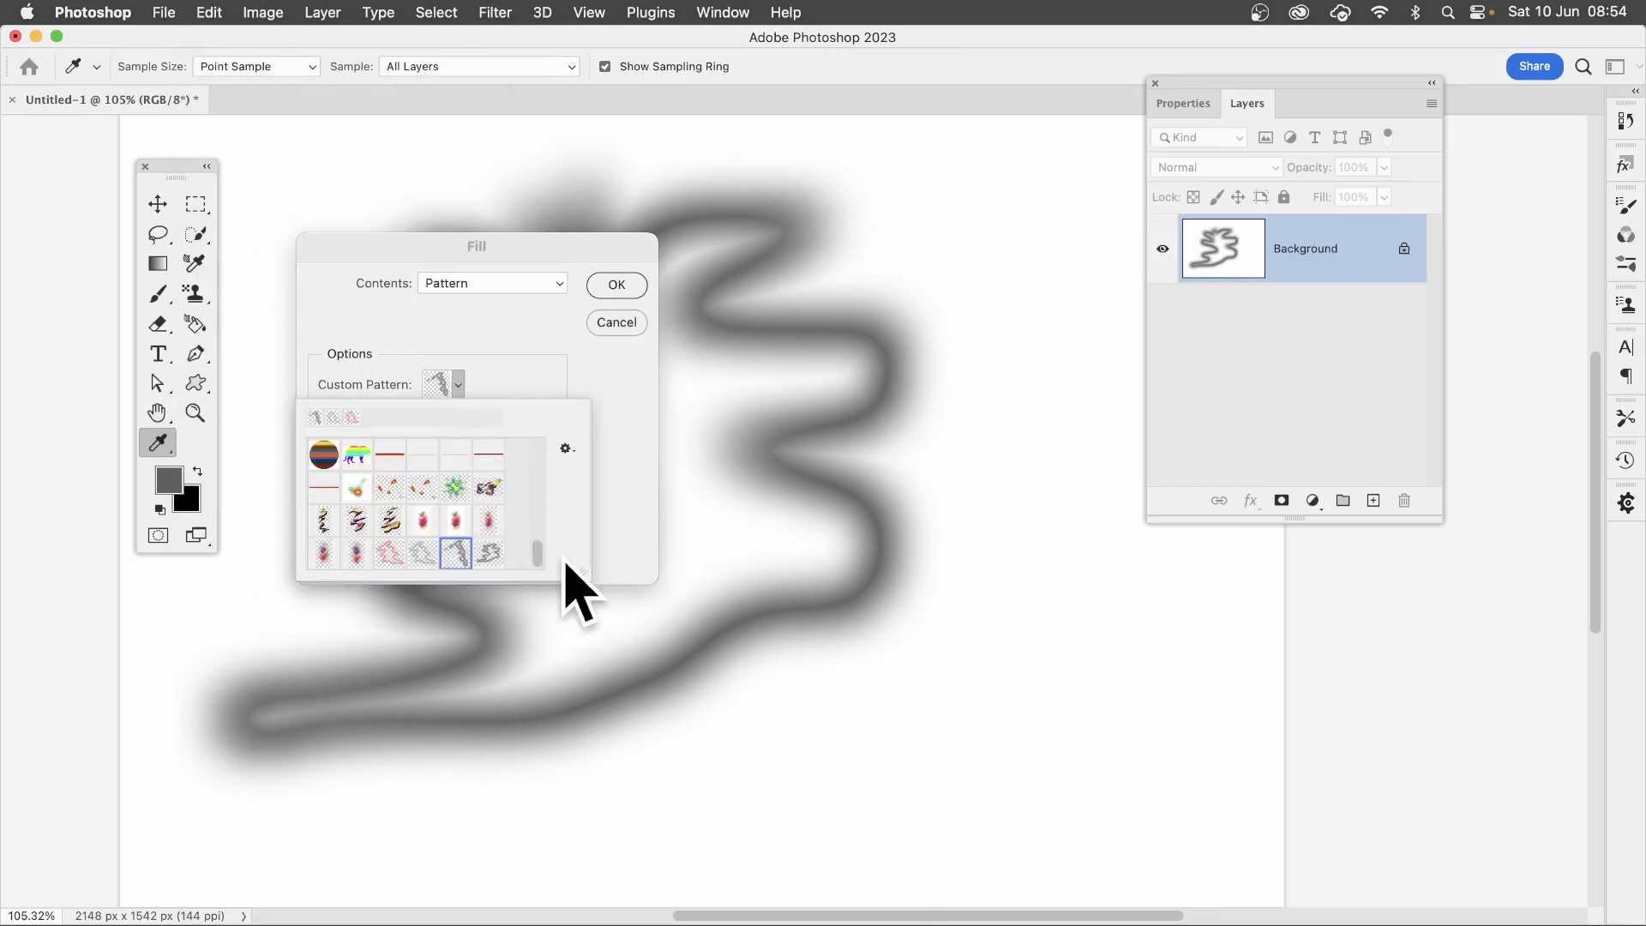
{"action": "left_click", "coordinate": [490, 553]}
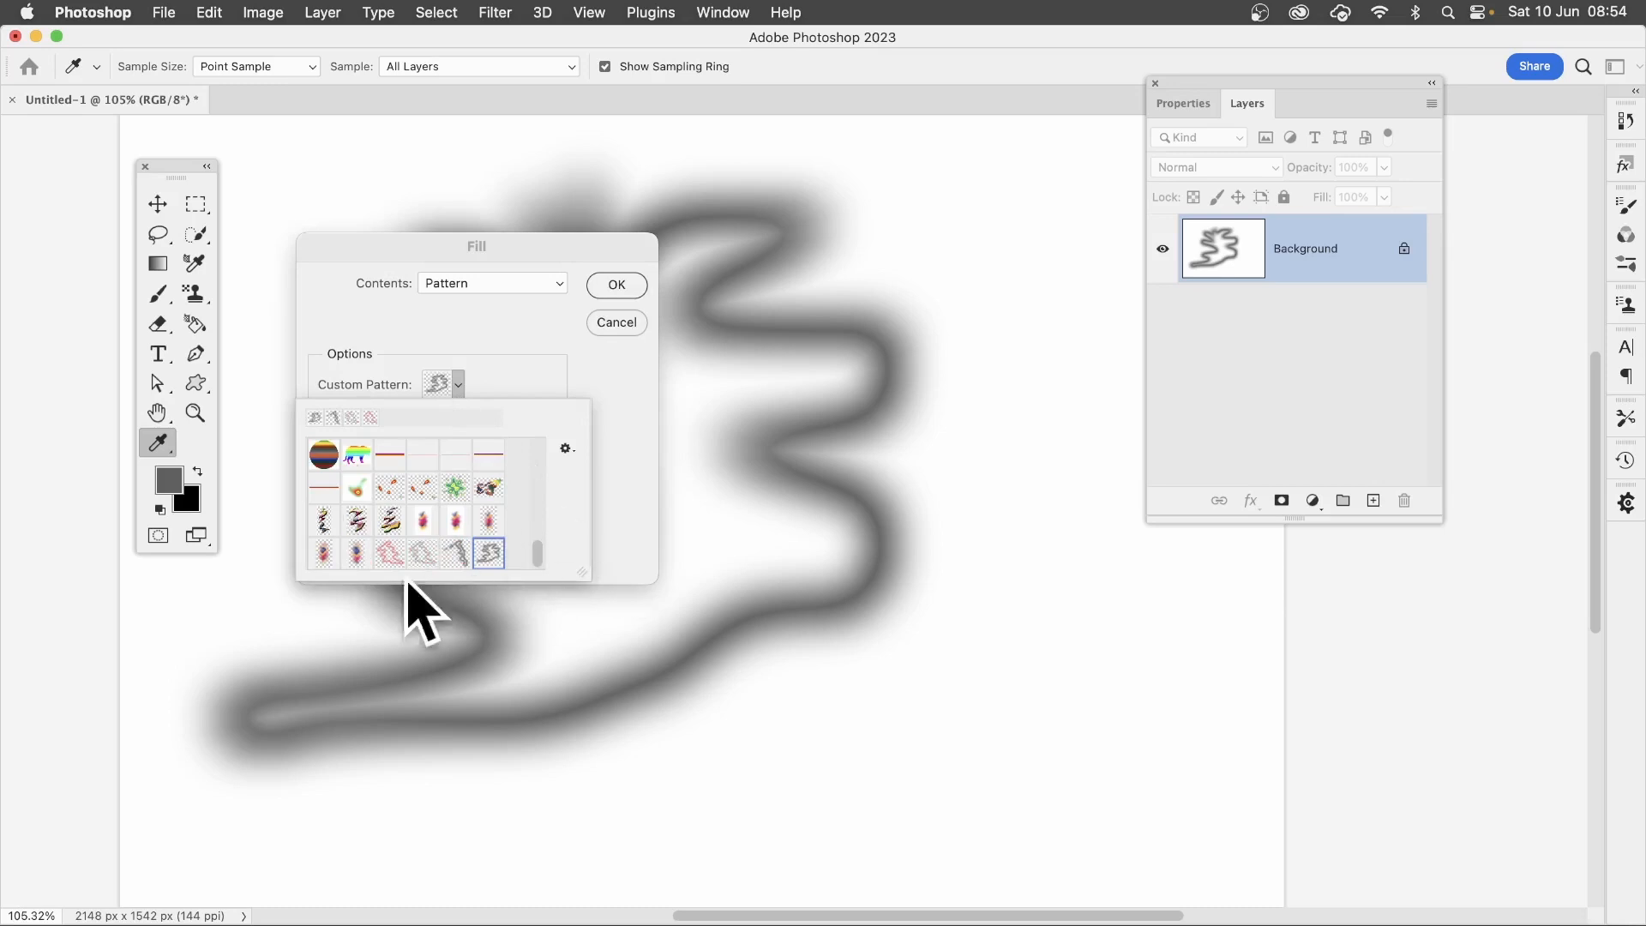
{"action": "left_click", "coordinate": [634, 512]}
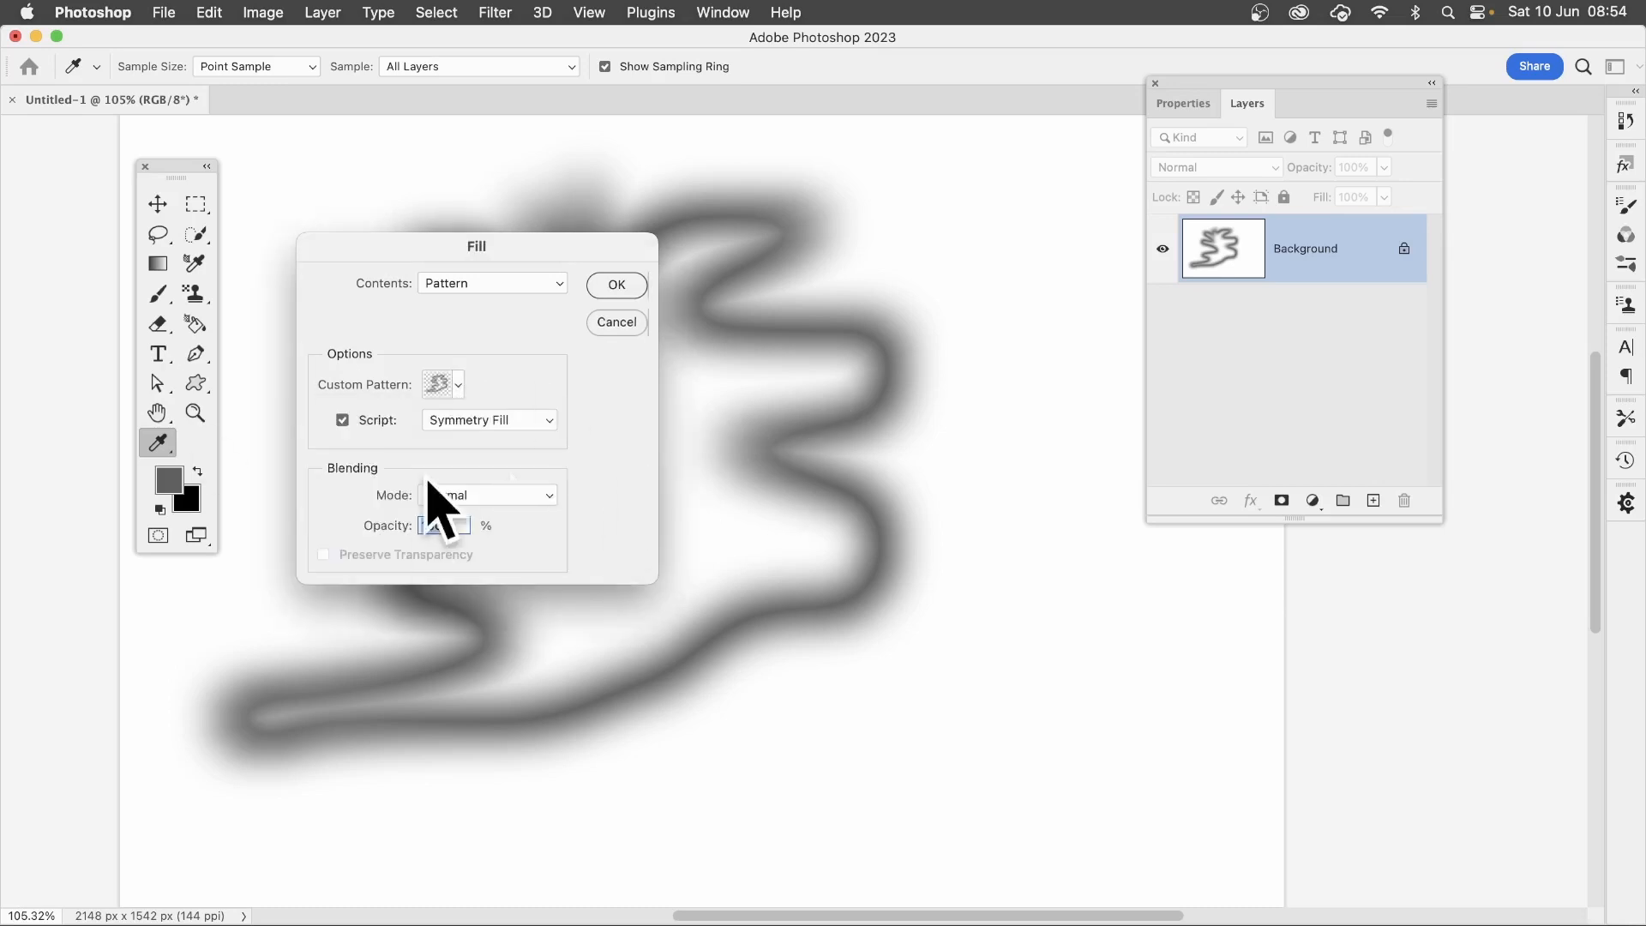
{"action": "left_click", "coordinate": [343, 420]}
{"action": "left_click", "coordinate": [629, 291]}
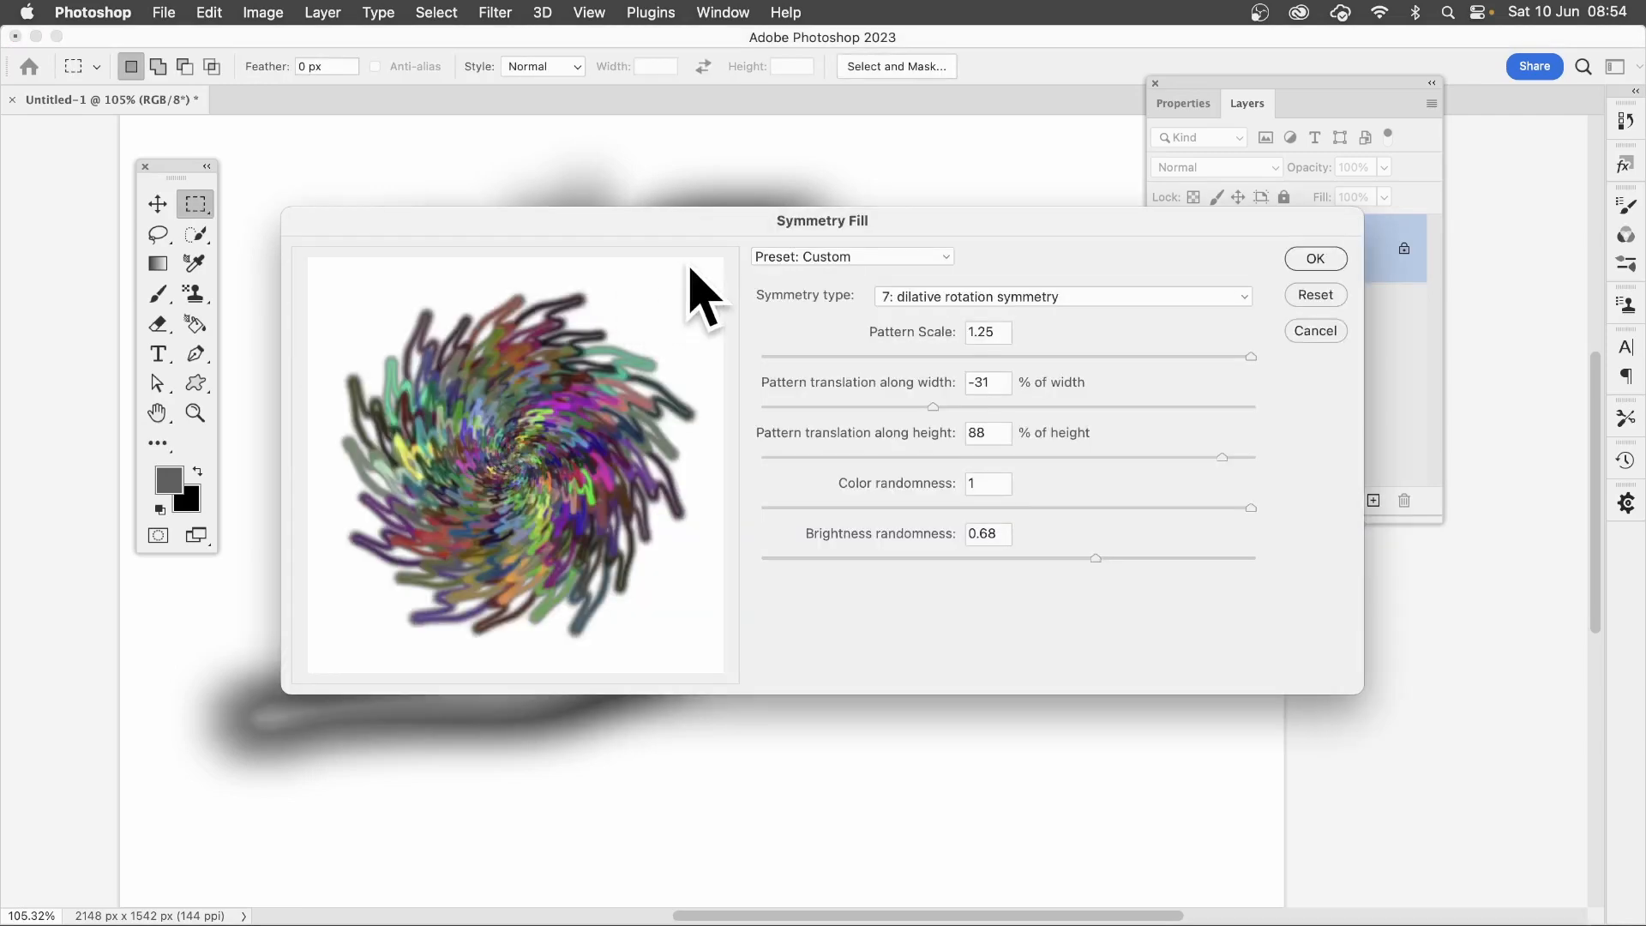
Use dilative rotation symmetry (type 7) and set the pattern translation to -50% of width and 95% of height
{"action": "left_click_drag", "start_coordinate": [997, 334], "coordinate": [945, 339]}
{"action": "left_click", "coordinate": [926, 297]}
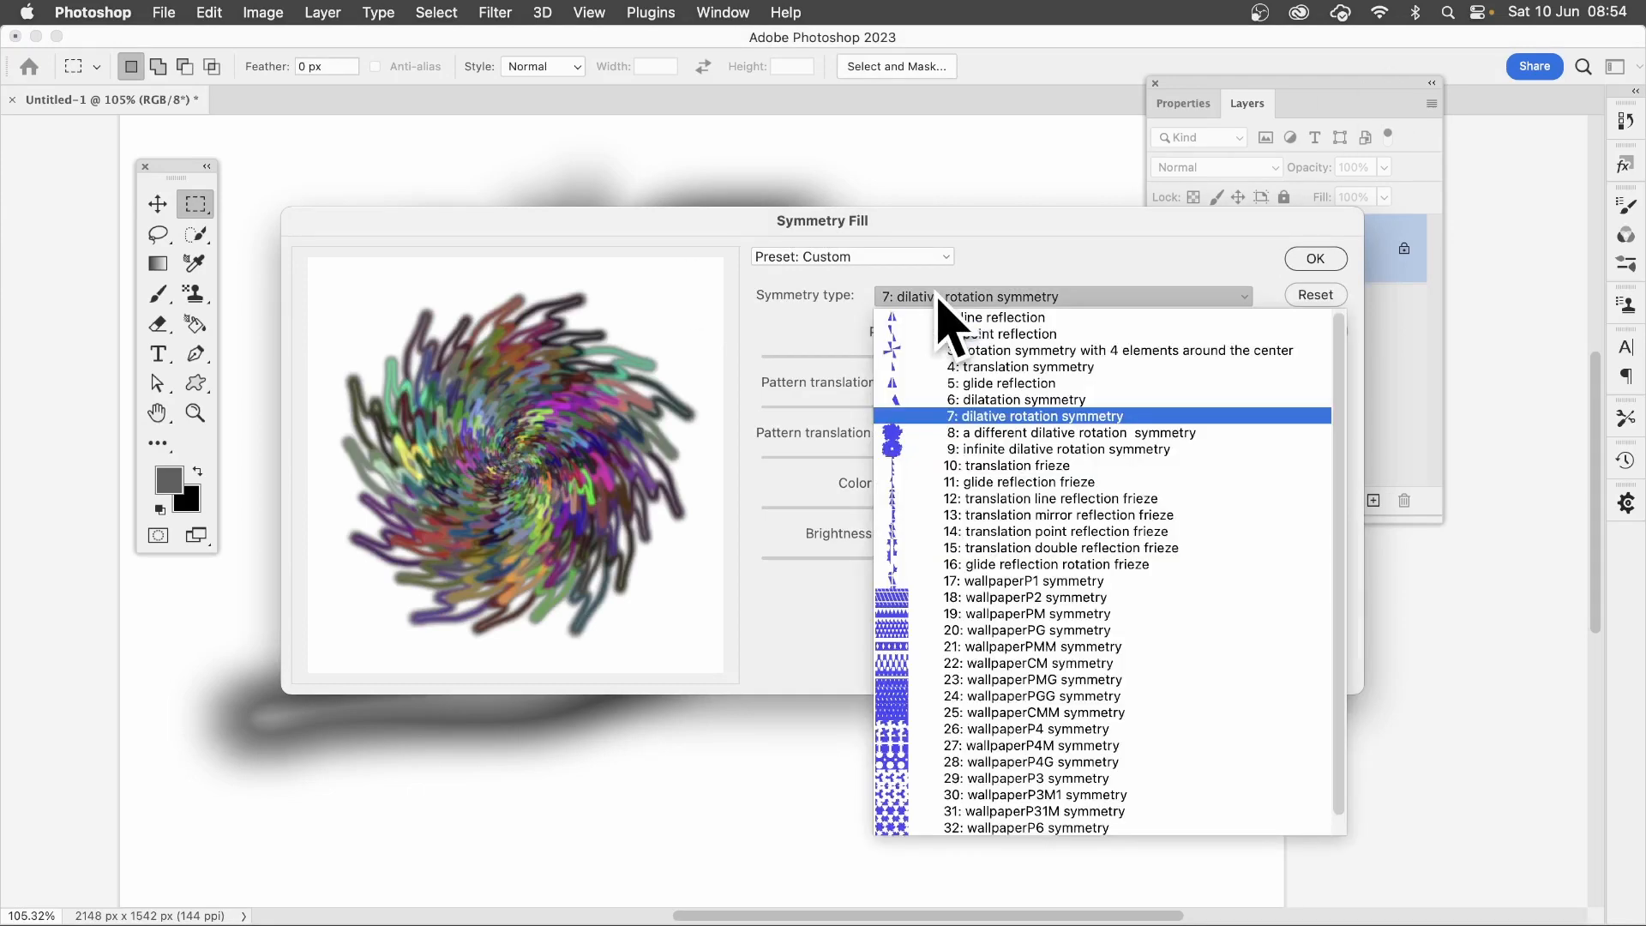
{"action": "left_click", "coordinate": [992, 418]}
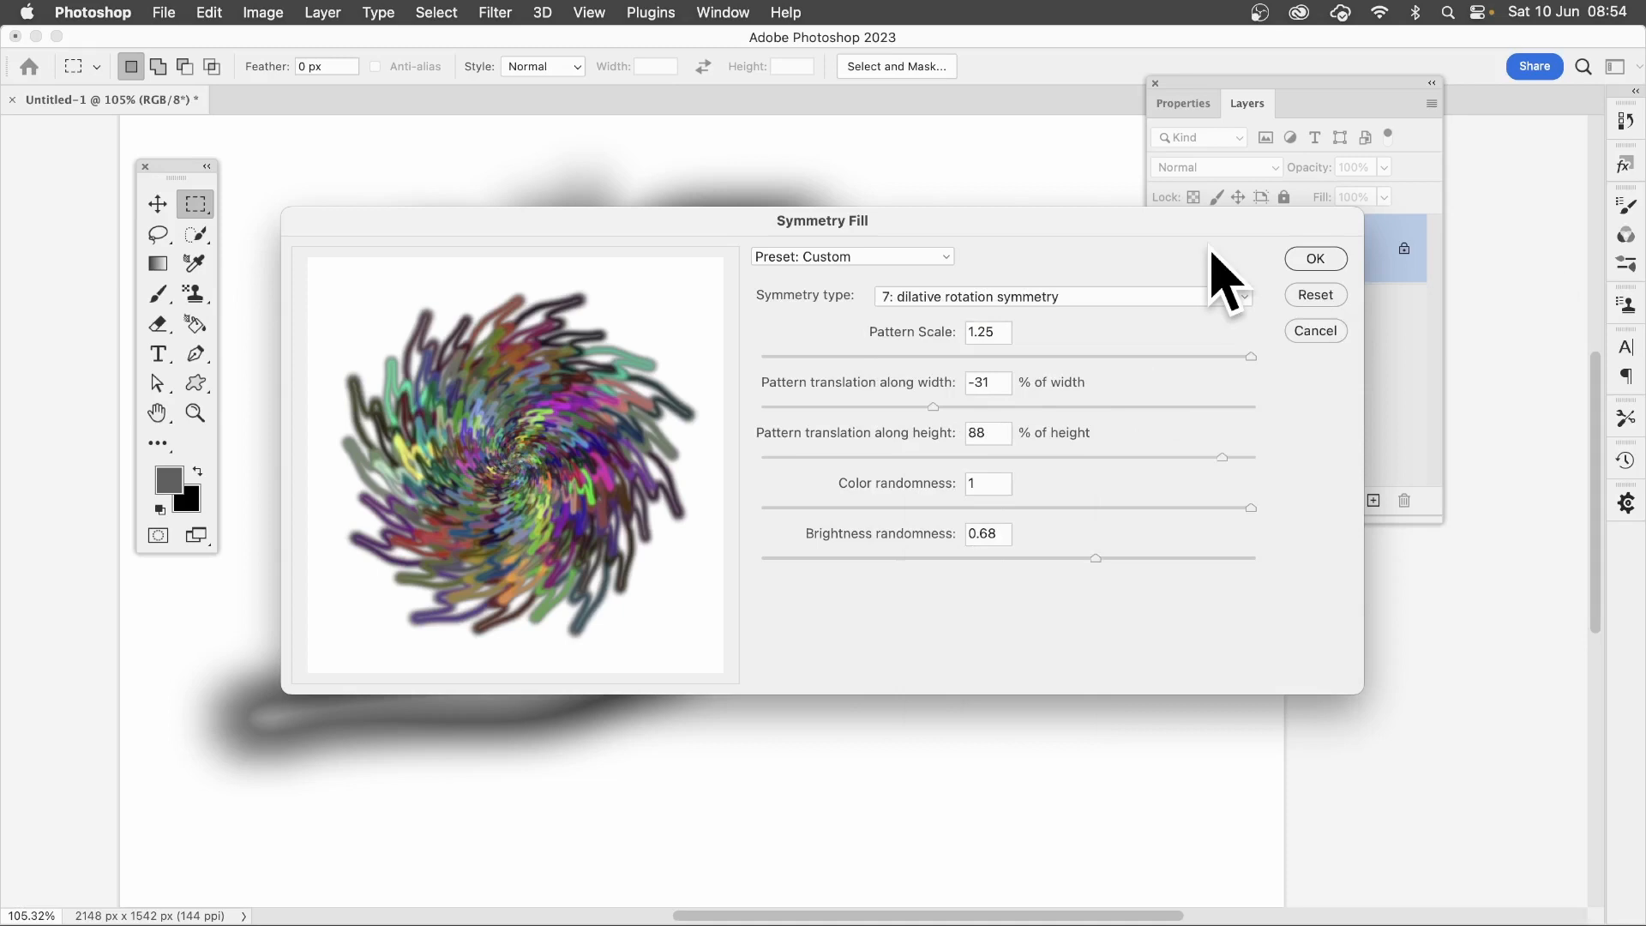
{"action": "left_click_drag", "start_coordinate": [933, 406], "coordinate": [894, 412]}
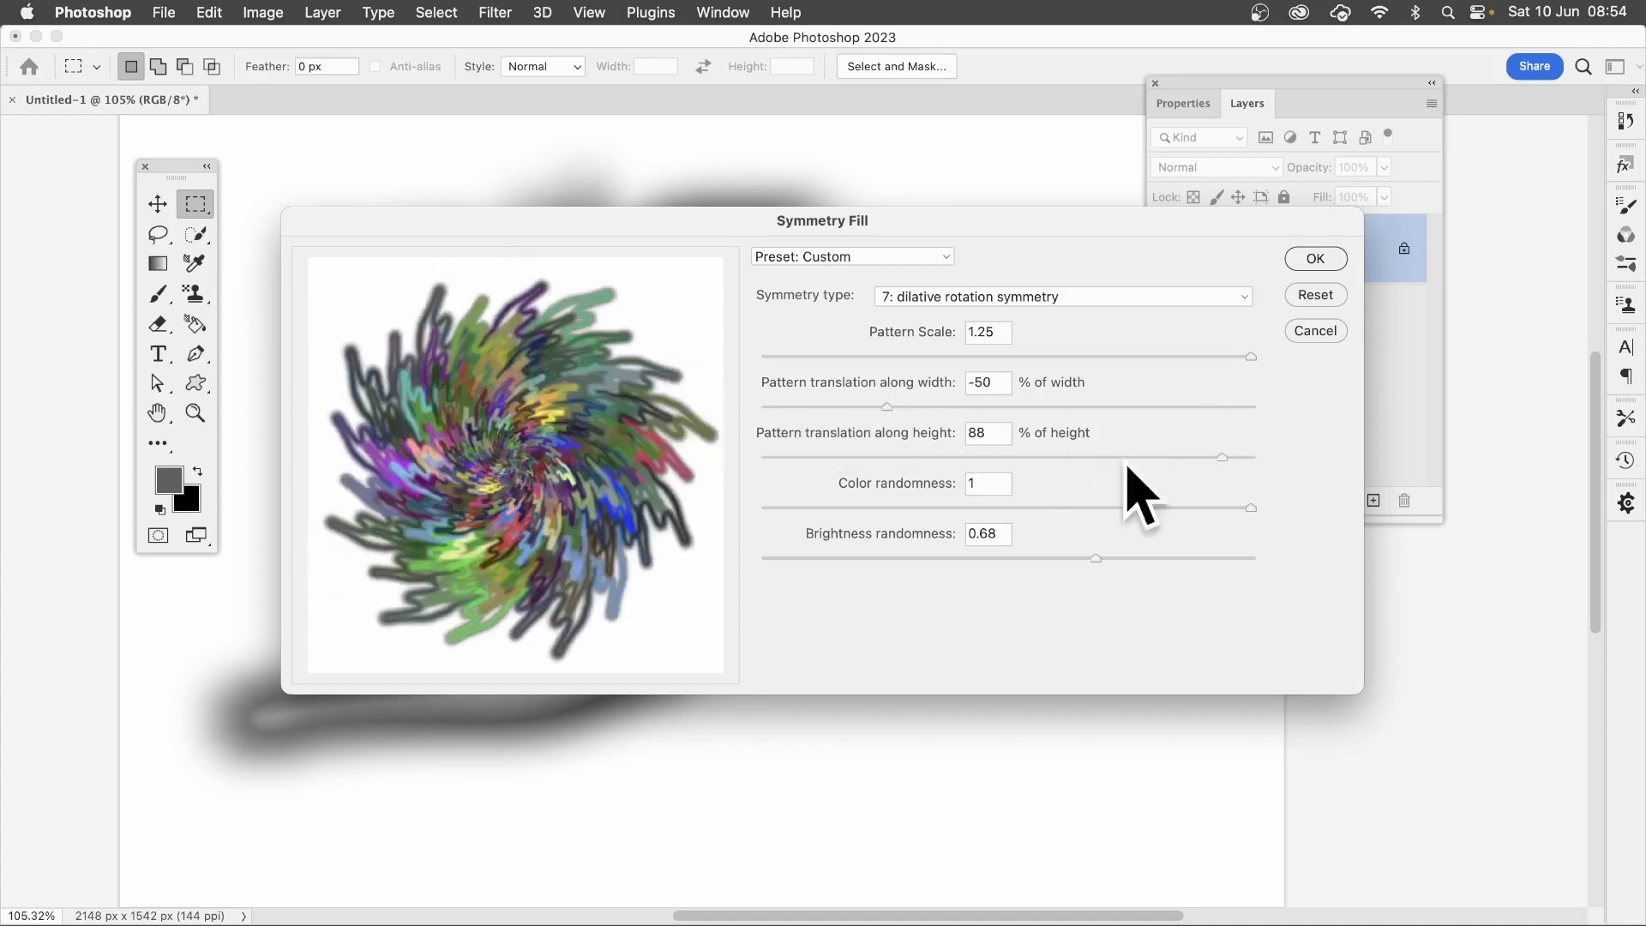
{"action": "mouse_move", "coordinate": [1223, 457]}
{"action": "left_mouse_down"}
{"action": "mouse_move", "coordinate": [1080, 457]}
{"action": "mouse_move", "coordinate": [1241, 459]}
{"action": "left_mouse_up"}
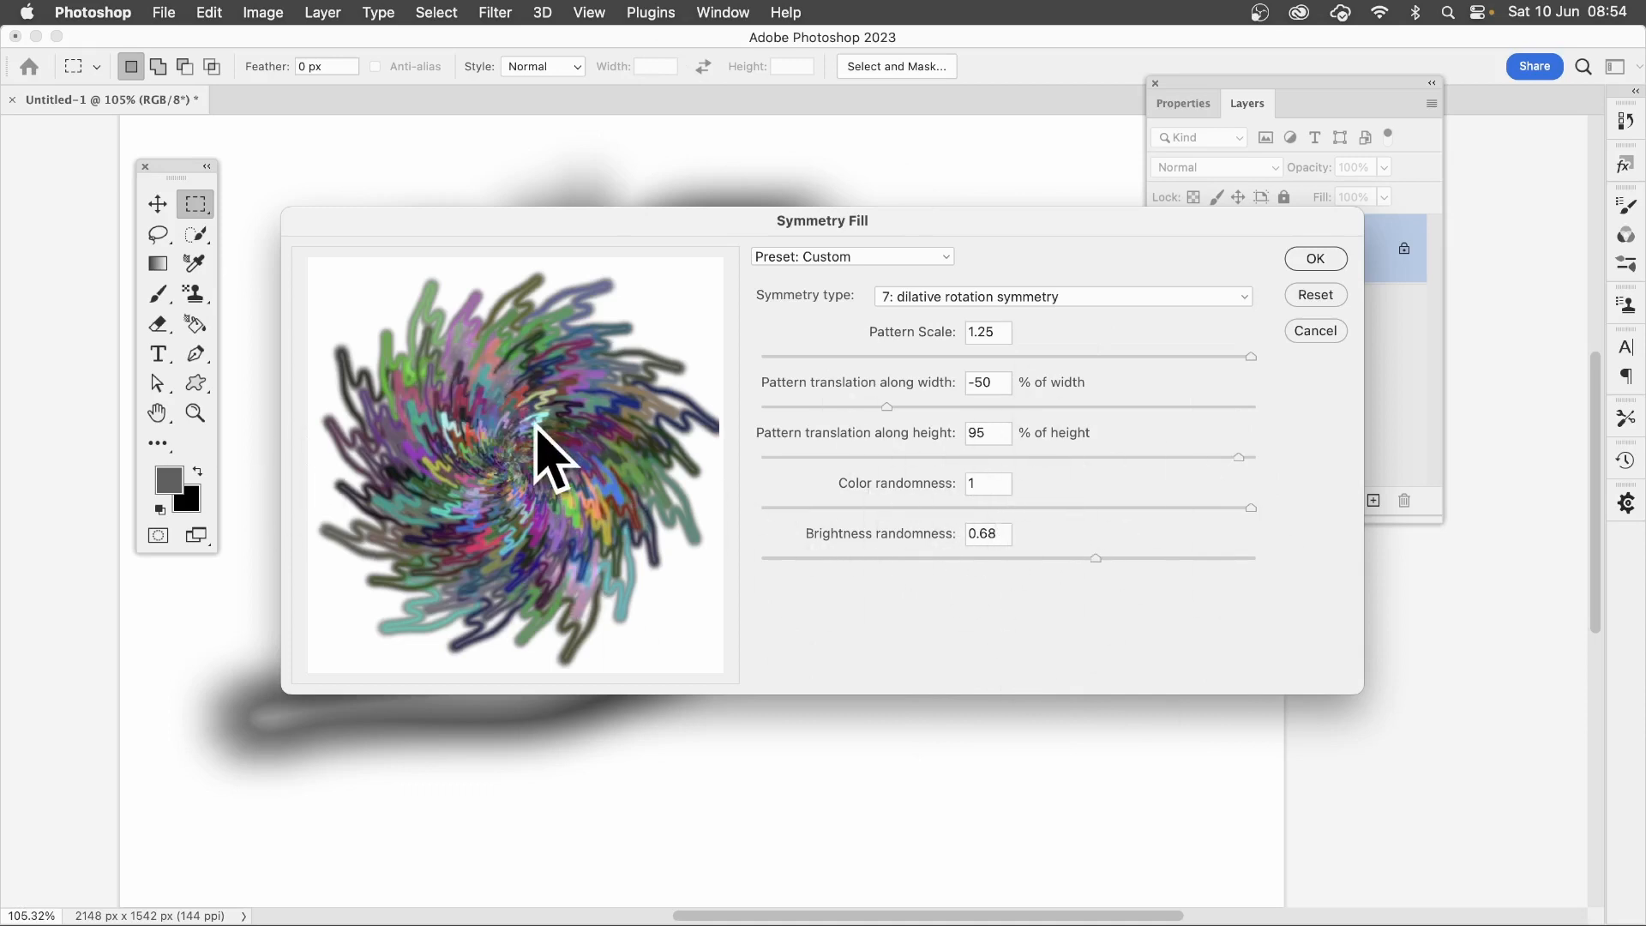
Keep color randomness at 1, set brightness randomness to 0.94 and apply the Symmetry Fill
{"action": "left_click_drag", "start_coordinate": [1209, 510], "coordinate": [1268, 512]}
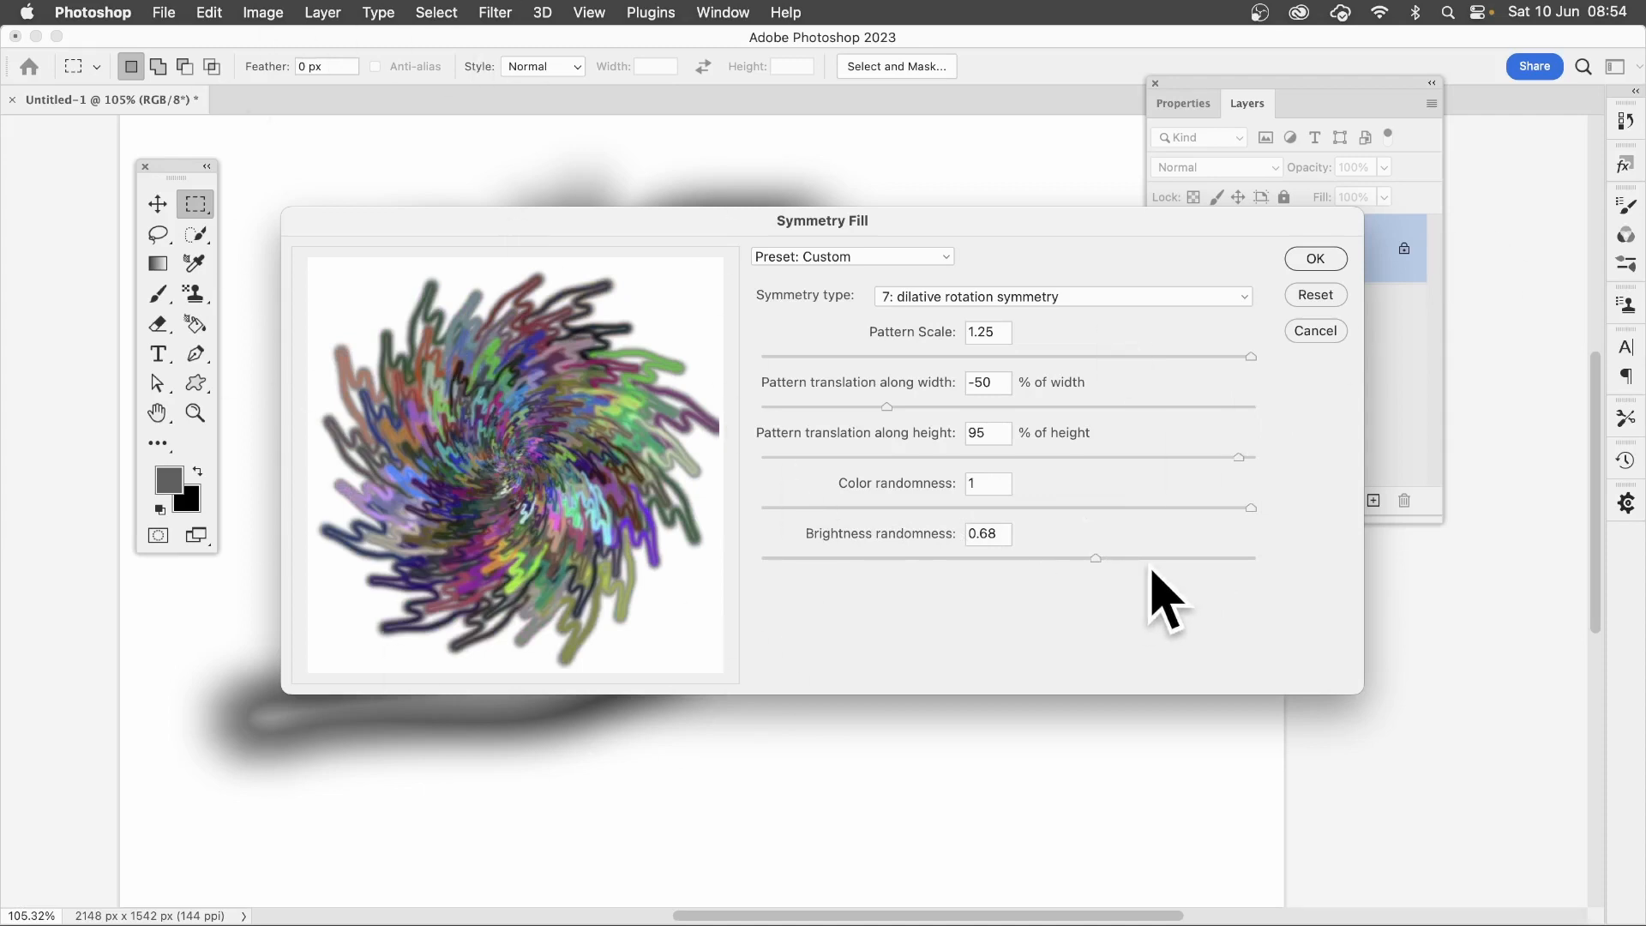
{"action": "left_click", "coordinate": [1224, 558]}
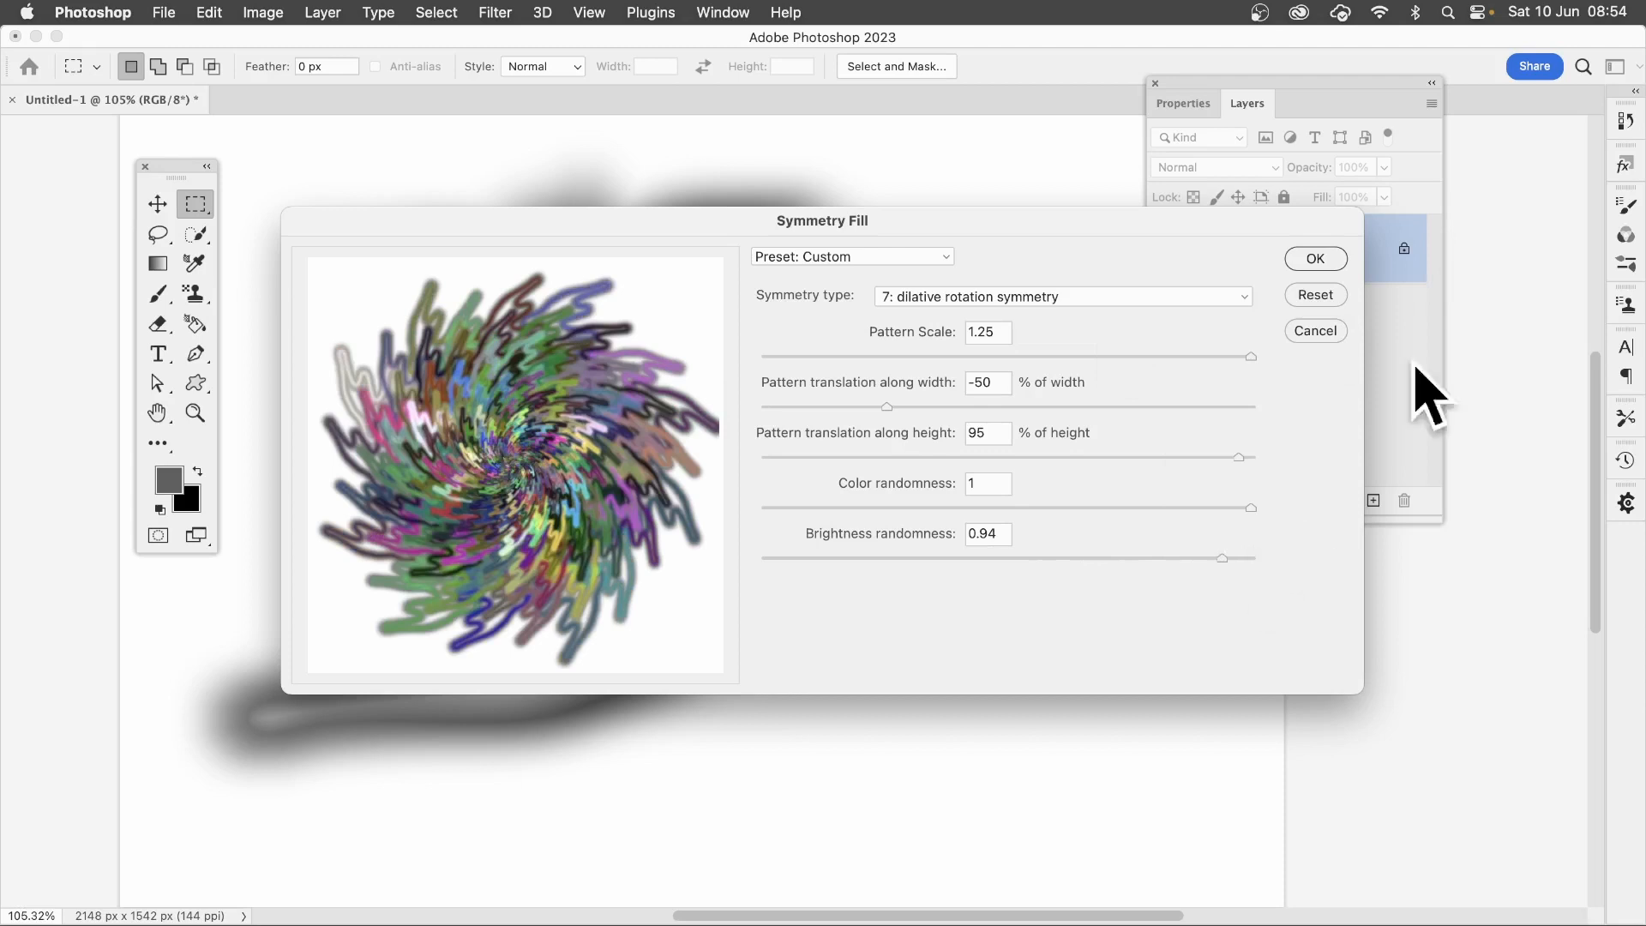
{"action": "left_click", "coordinate": [1316, 260]}
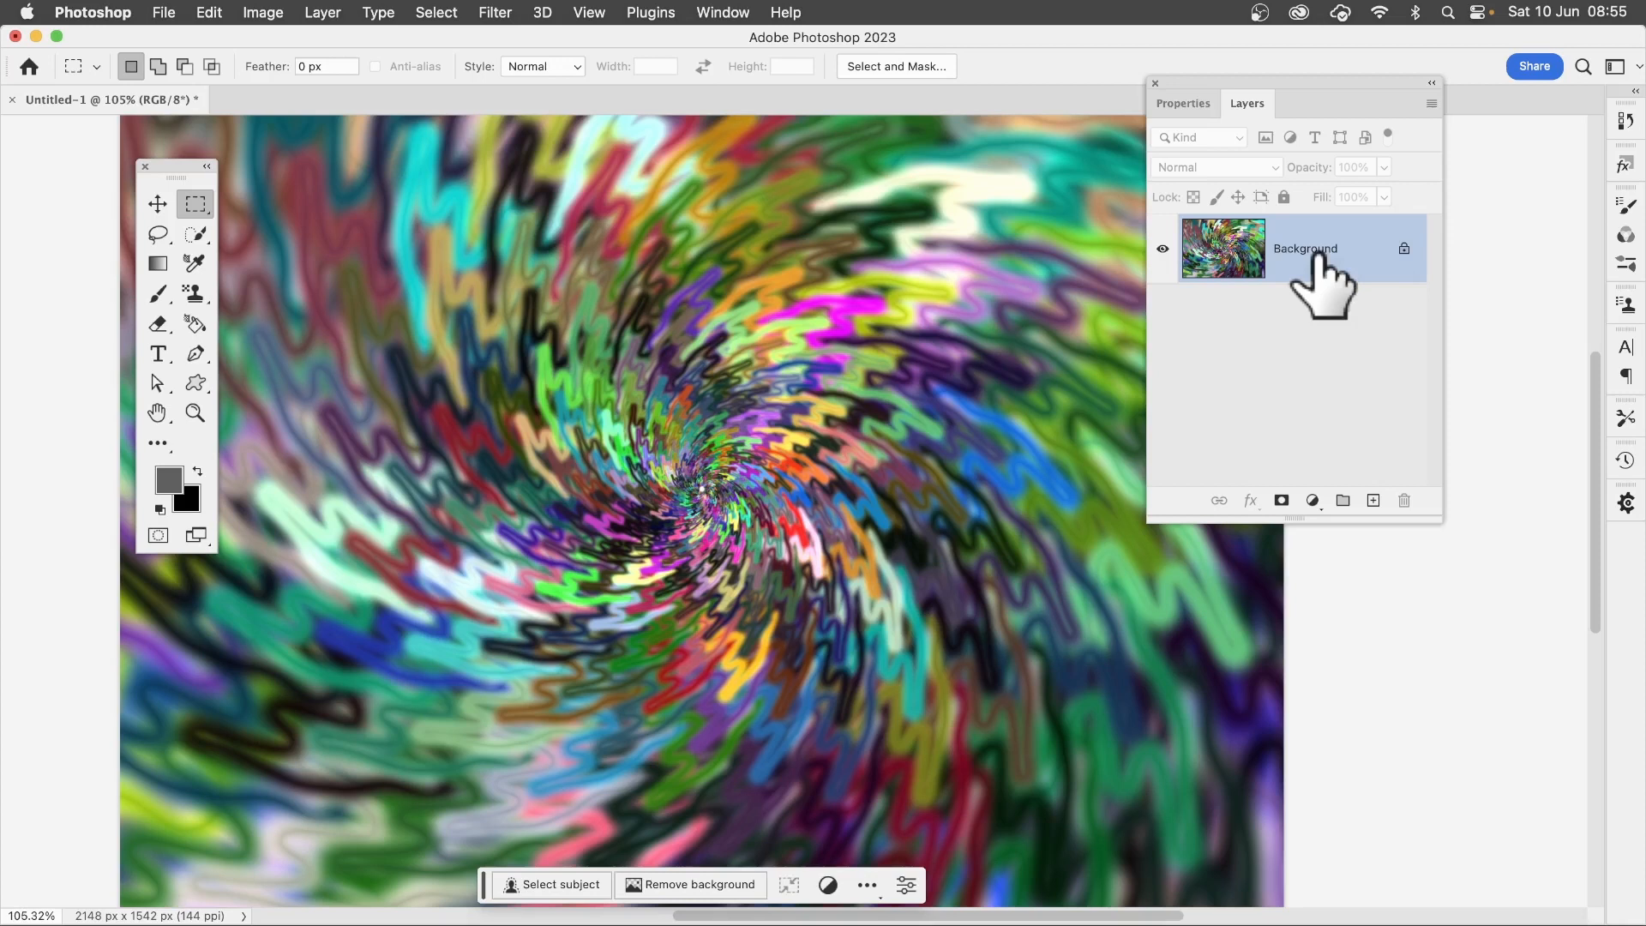
Apply an Oil Paint filter to the Background layer with Stylization 8.4, Cleanliness 8.0, Scale 0.8, Bristle Detail 10.0 and no lighting
{"action": "left_click", "coordinate": [495, 14]}
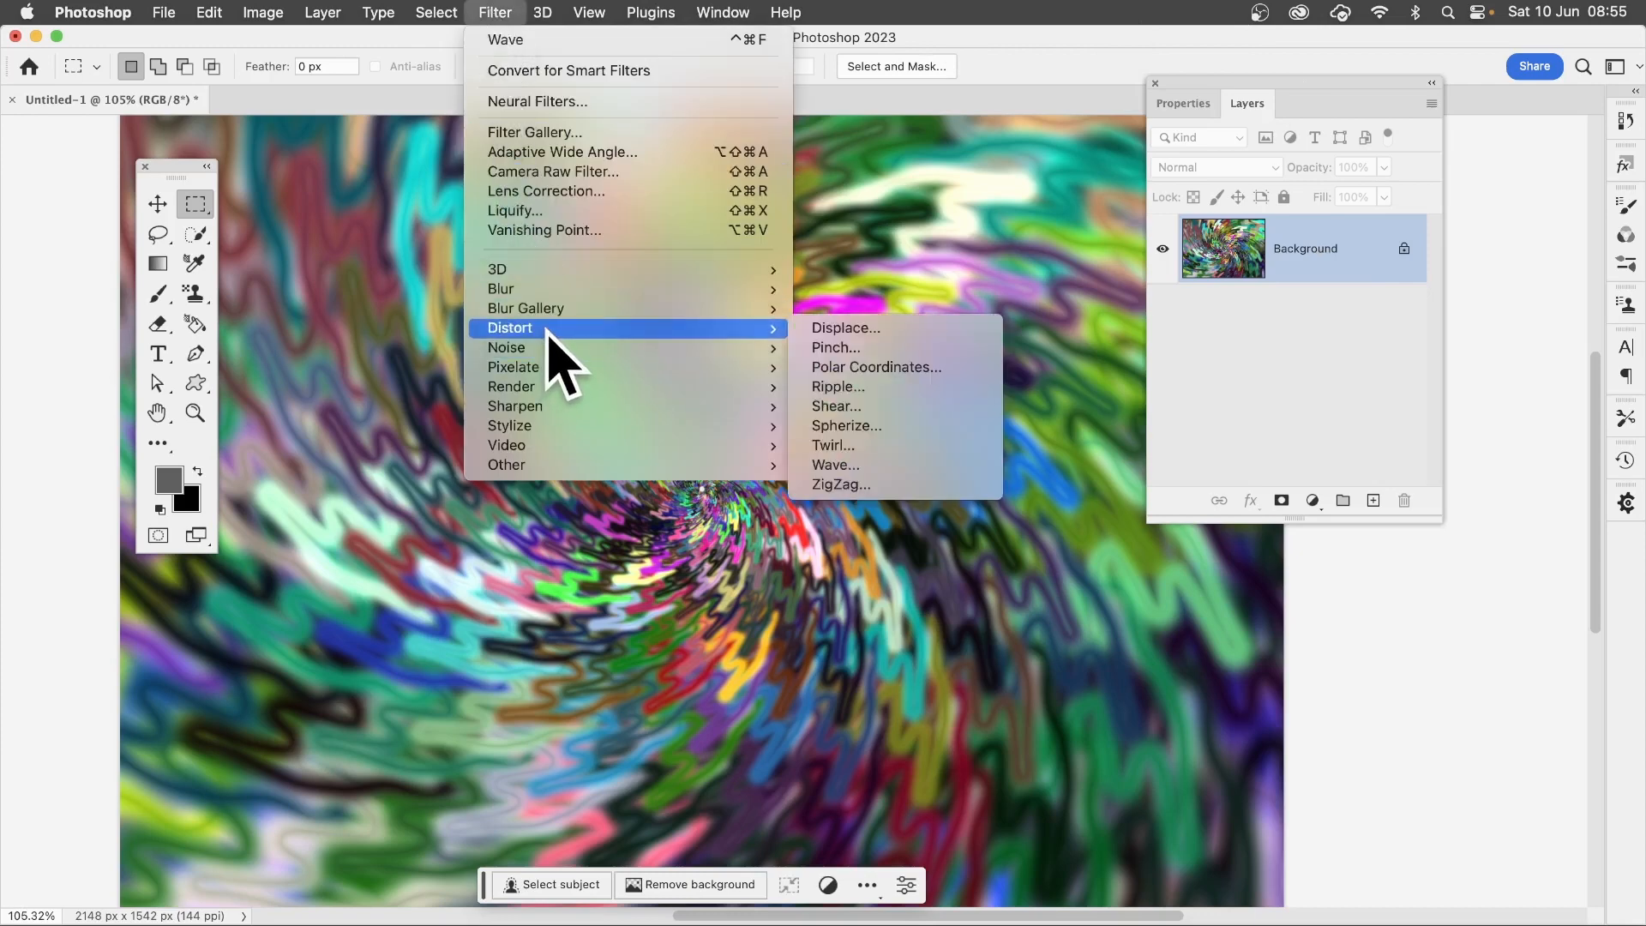
{"action": "mouse_move", "coordinate": [518, 432]}
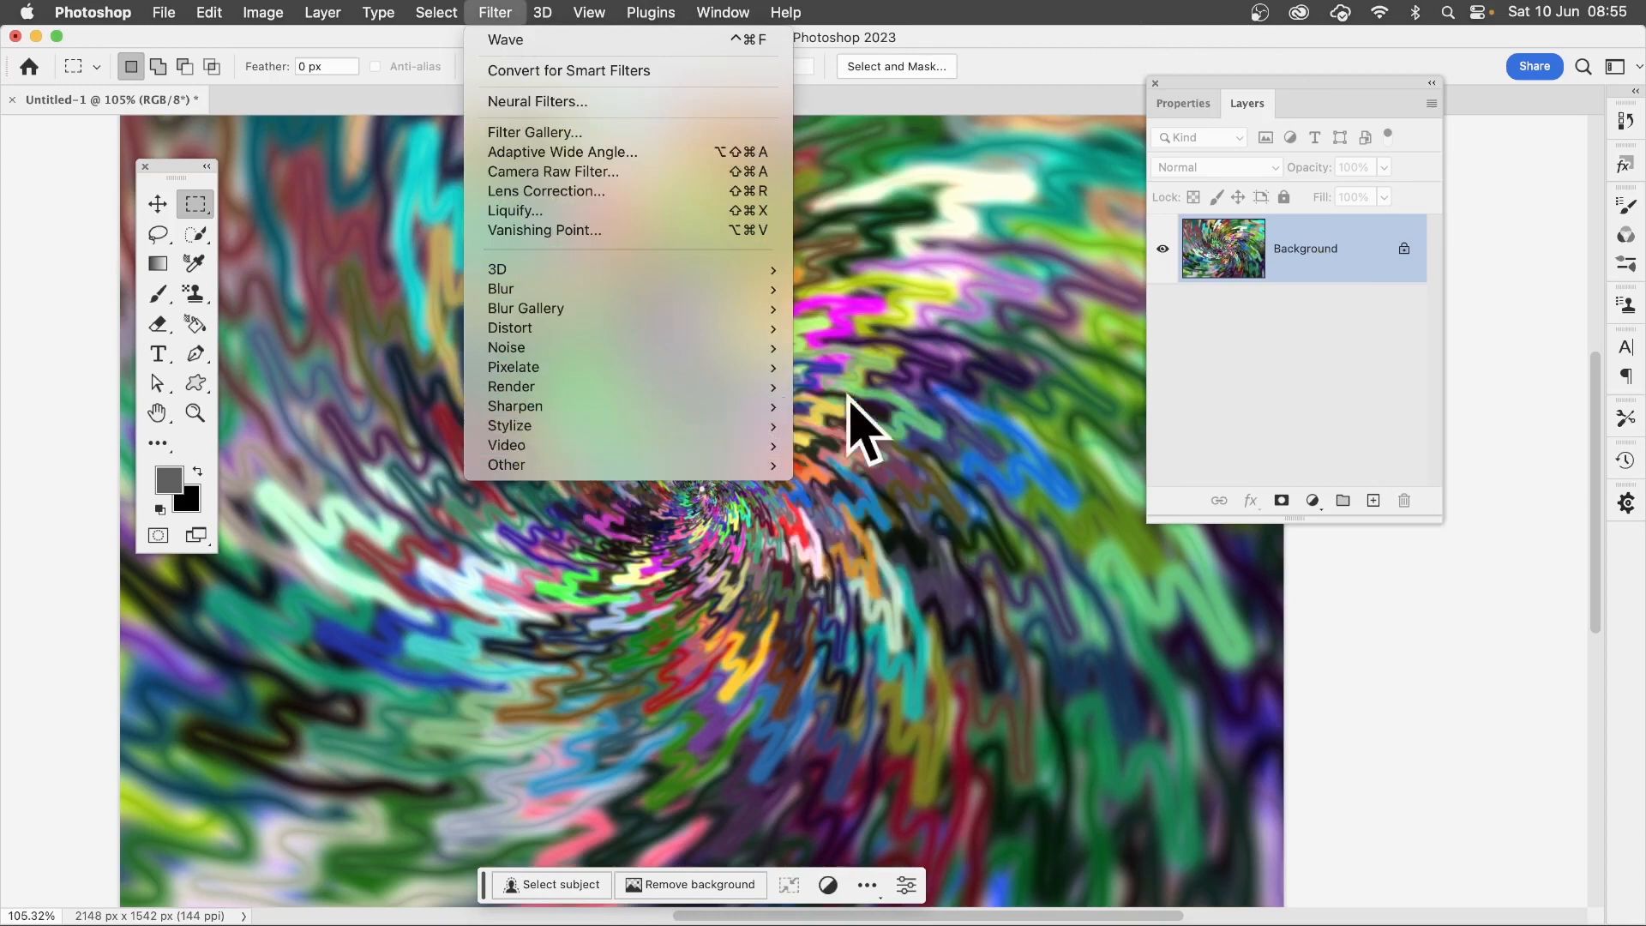
{"action": "mouse_move", "coordinate": [717, 430]}
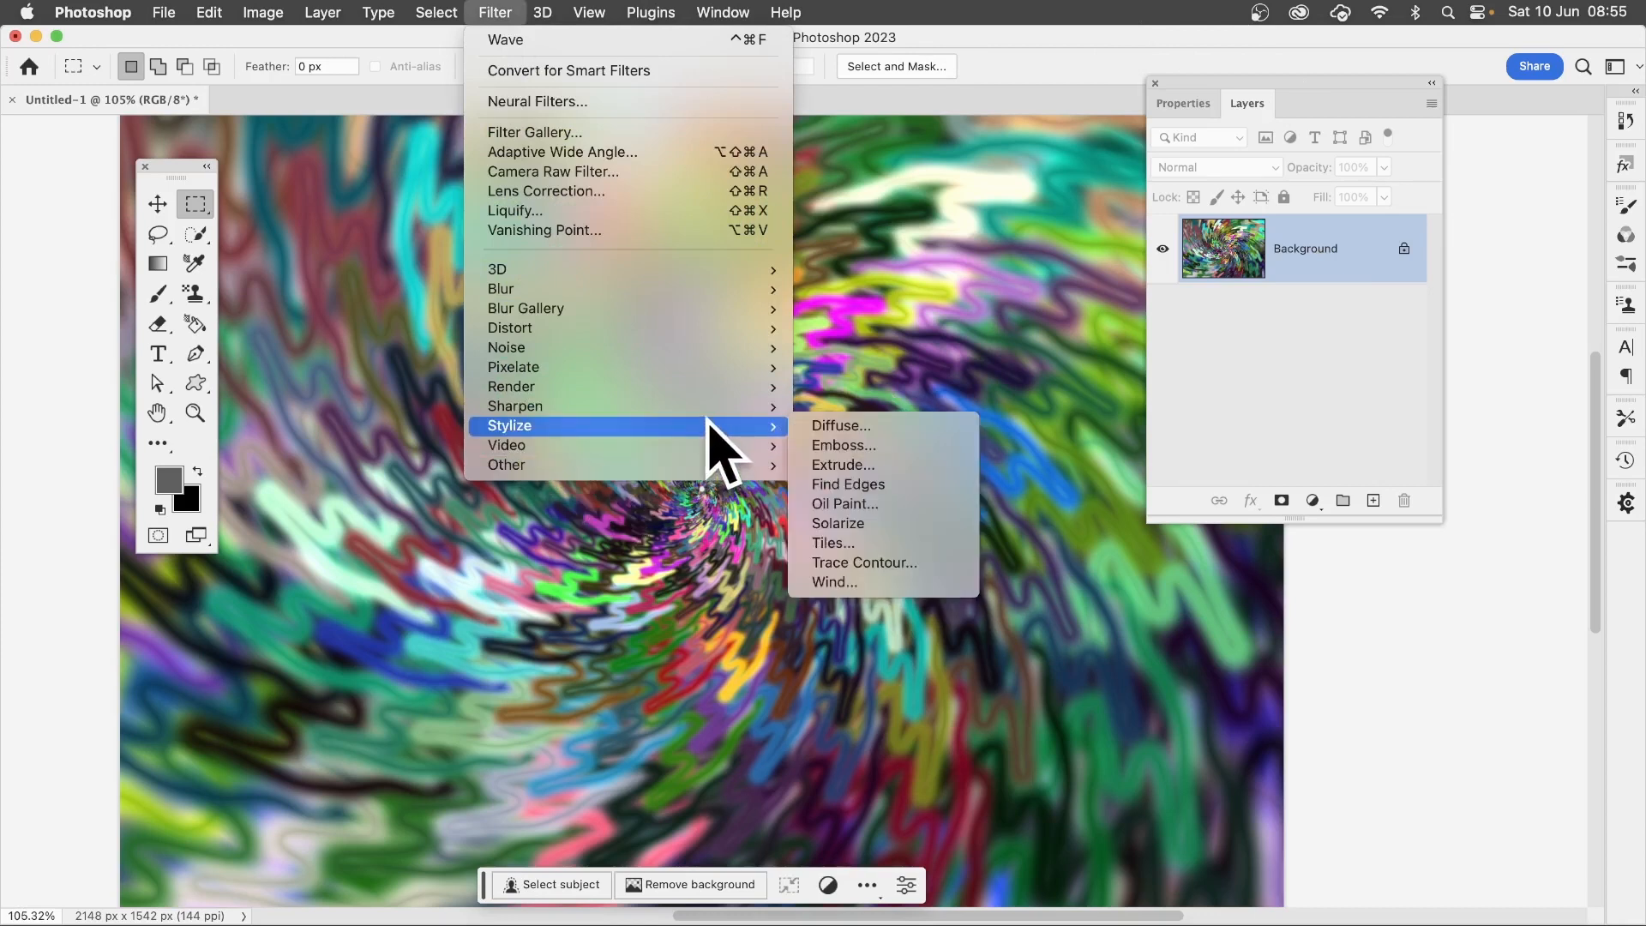
{"action": "left_click", "coordinate": [855, 509]}
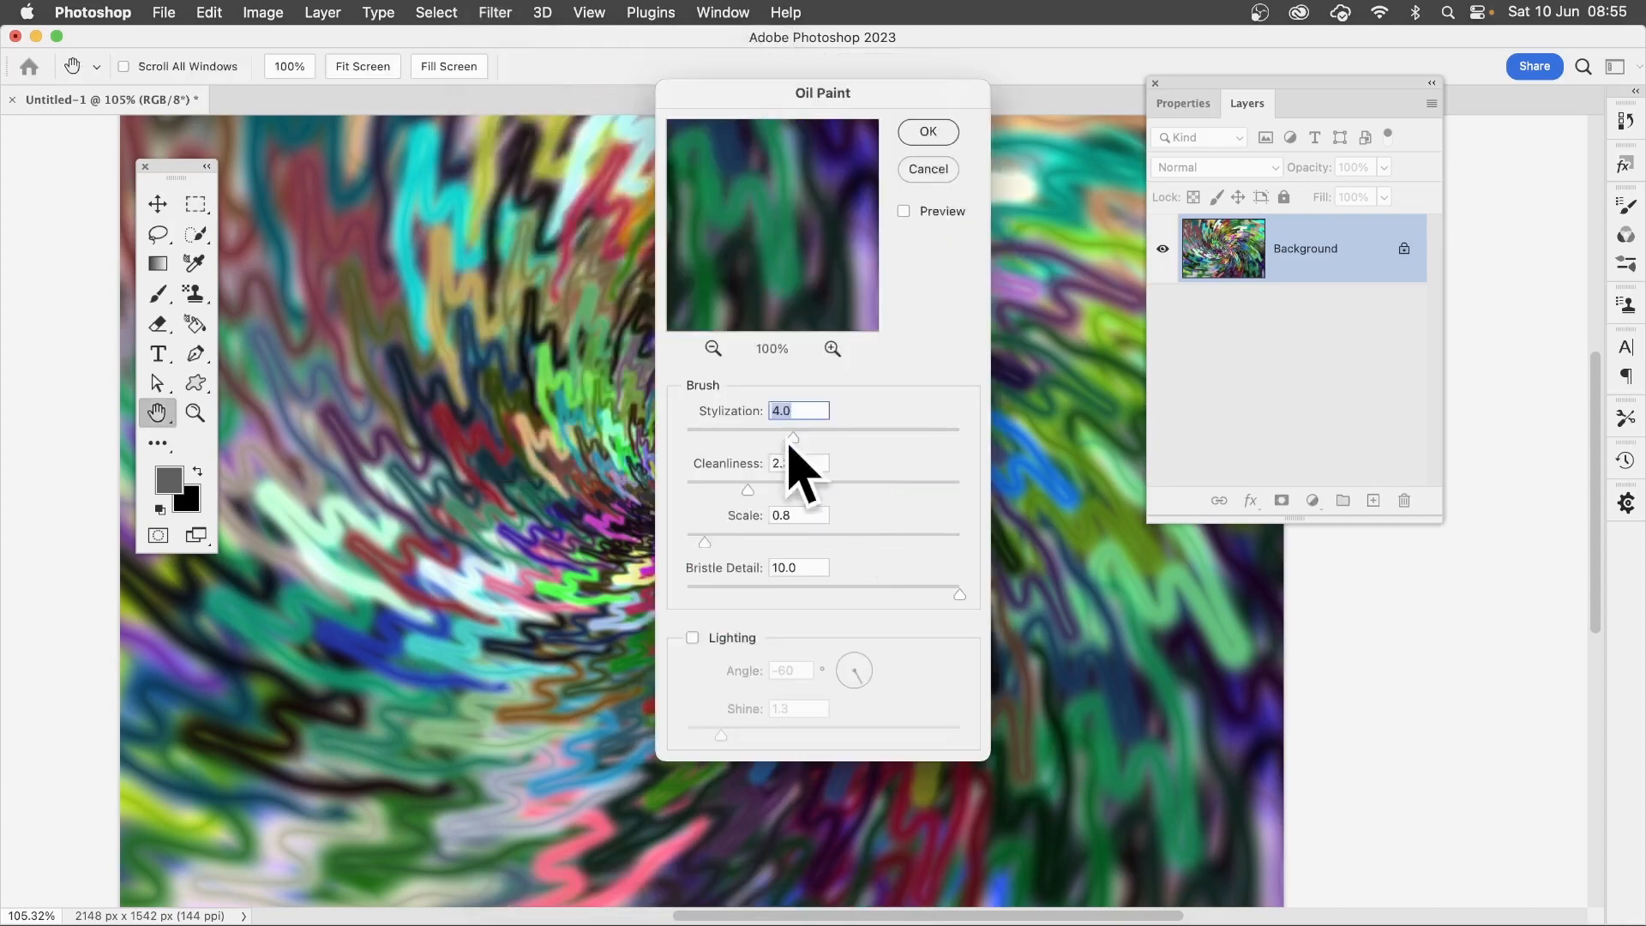
{"action": "left_click", "coordinate": [914, 435]}
{"action": "left_click", "coordinate": [902, 487]}
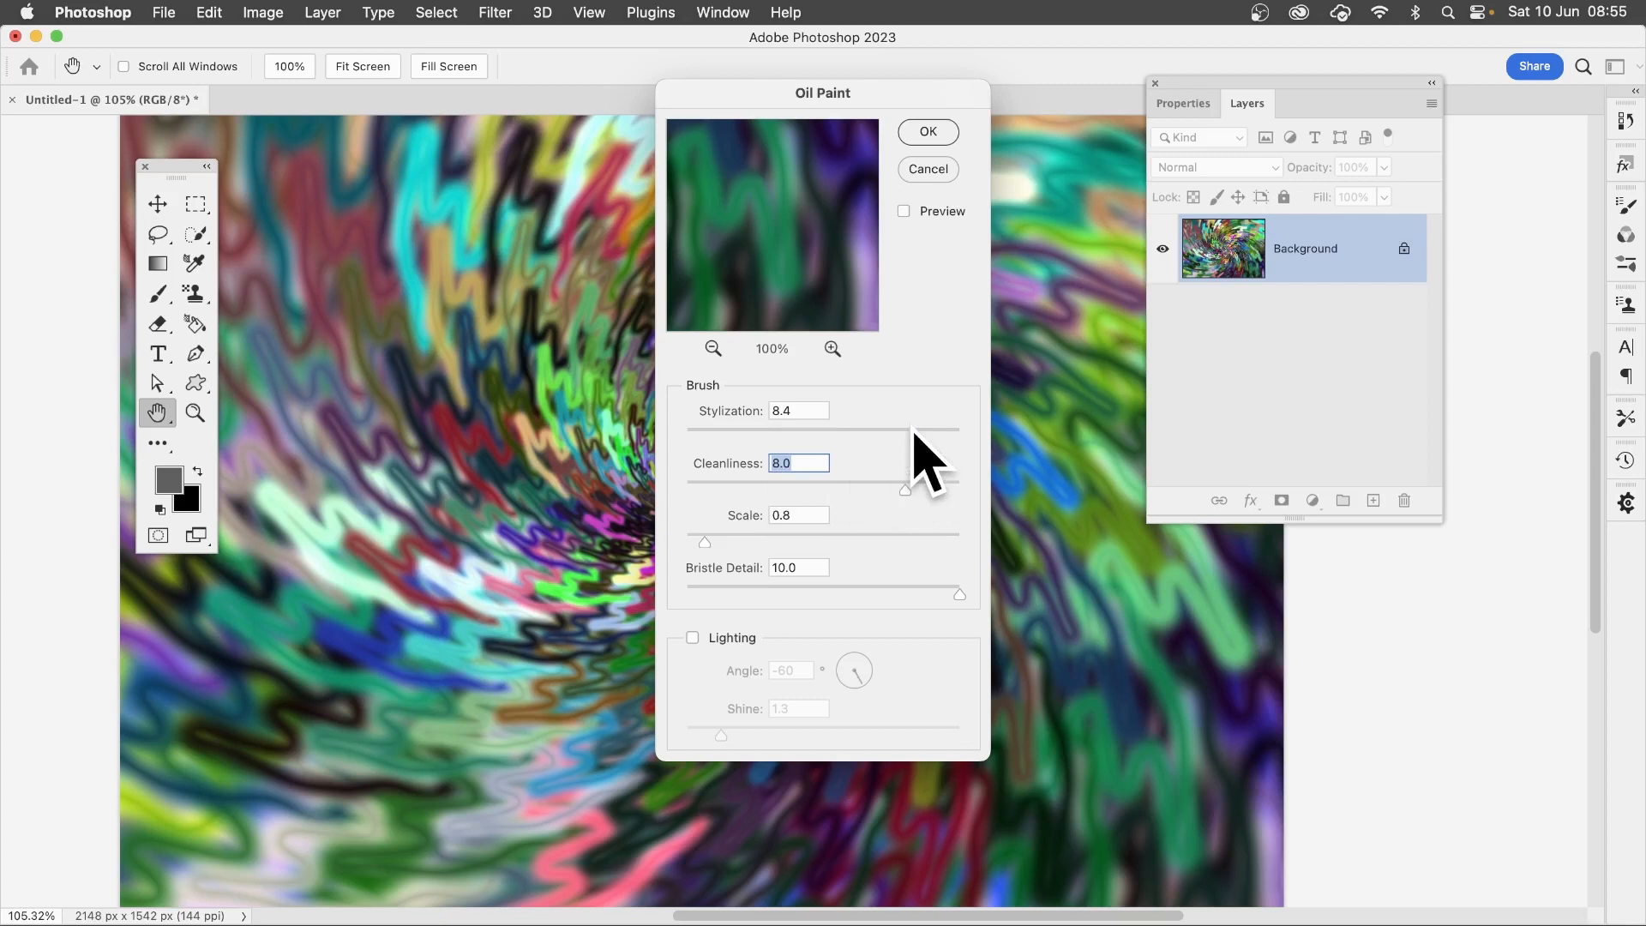
{"action": "left_click", "coordinate": [929, 131]}
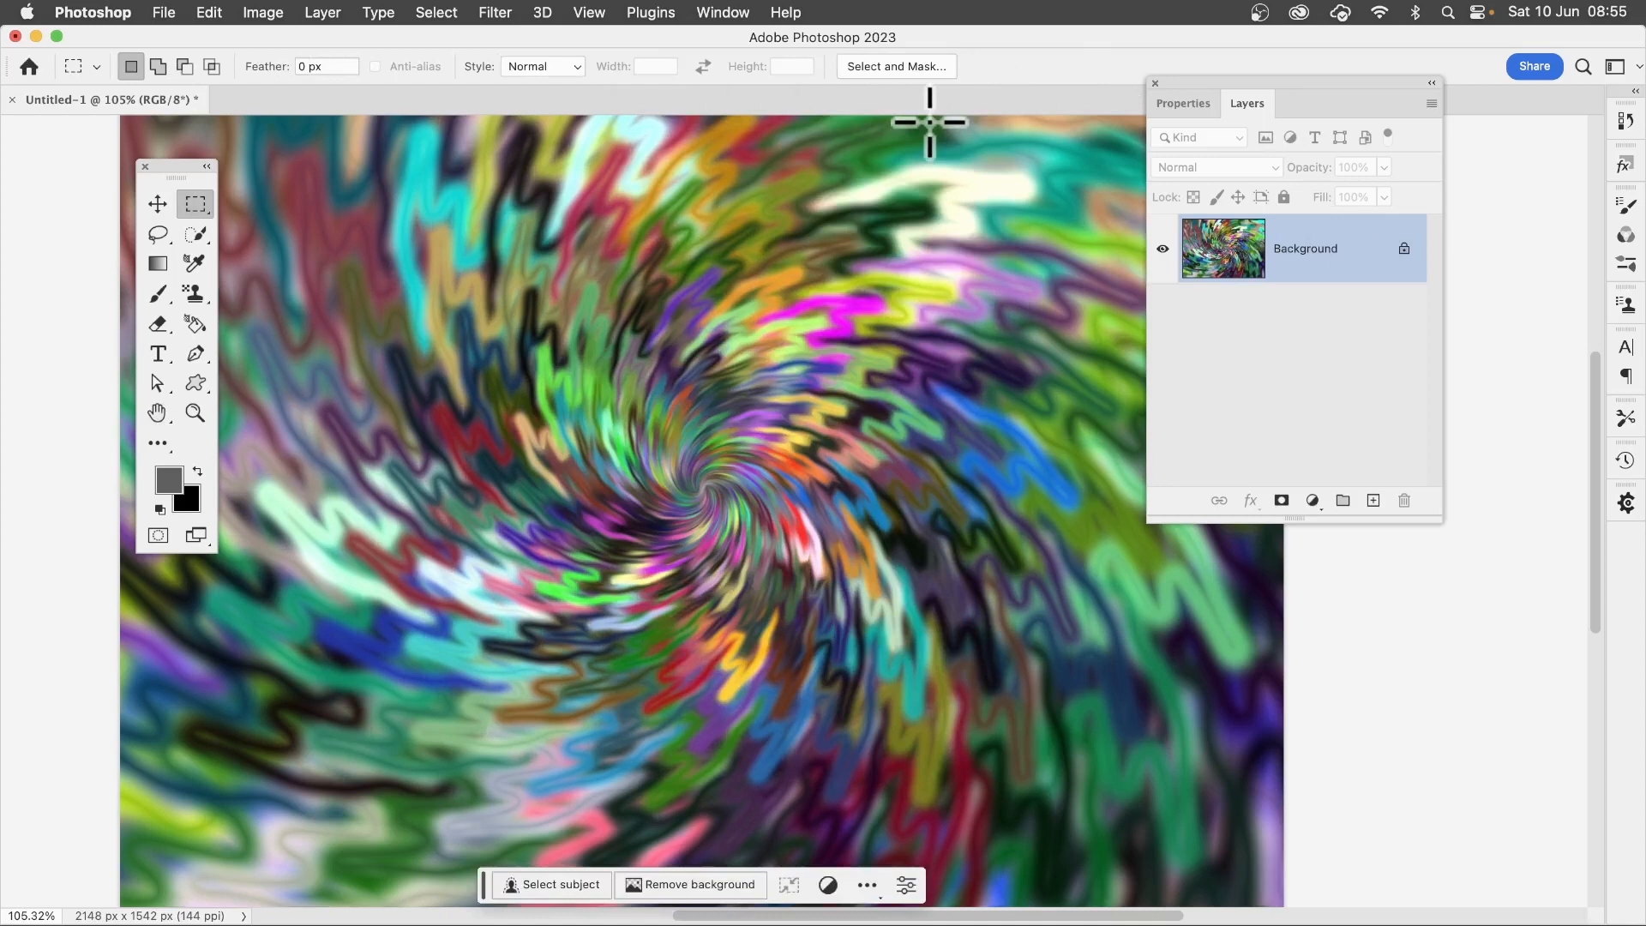
Apply a Wave distortion with one sine generator, wavelength 63 to 287, amplitude 5 to 206 and repeated edge pixels
{"action": "left_click", "coordinate": [496, 11]}
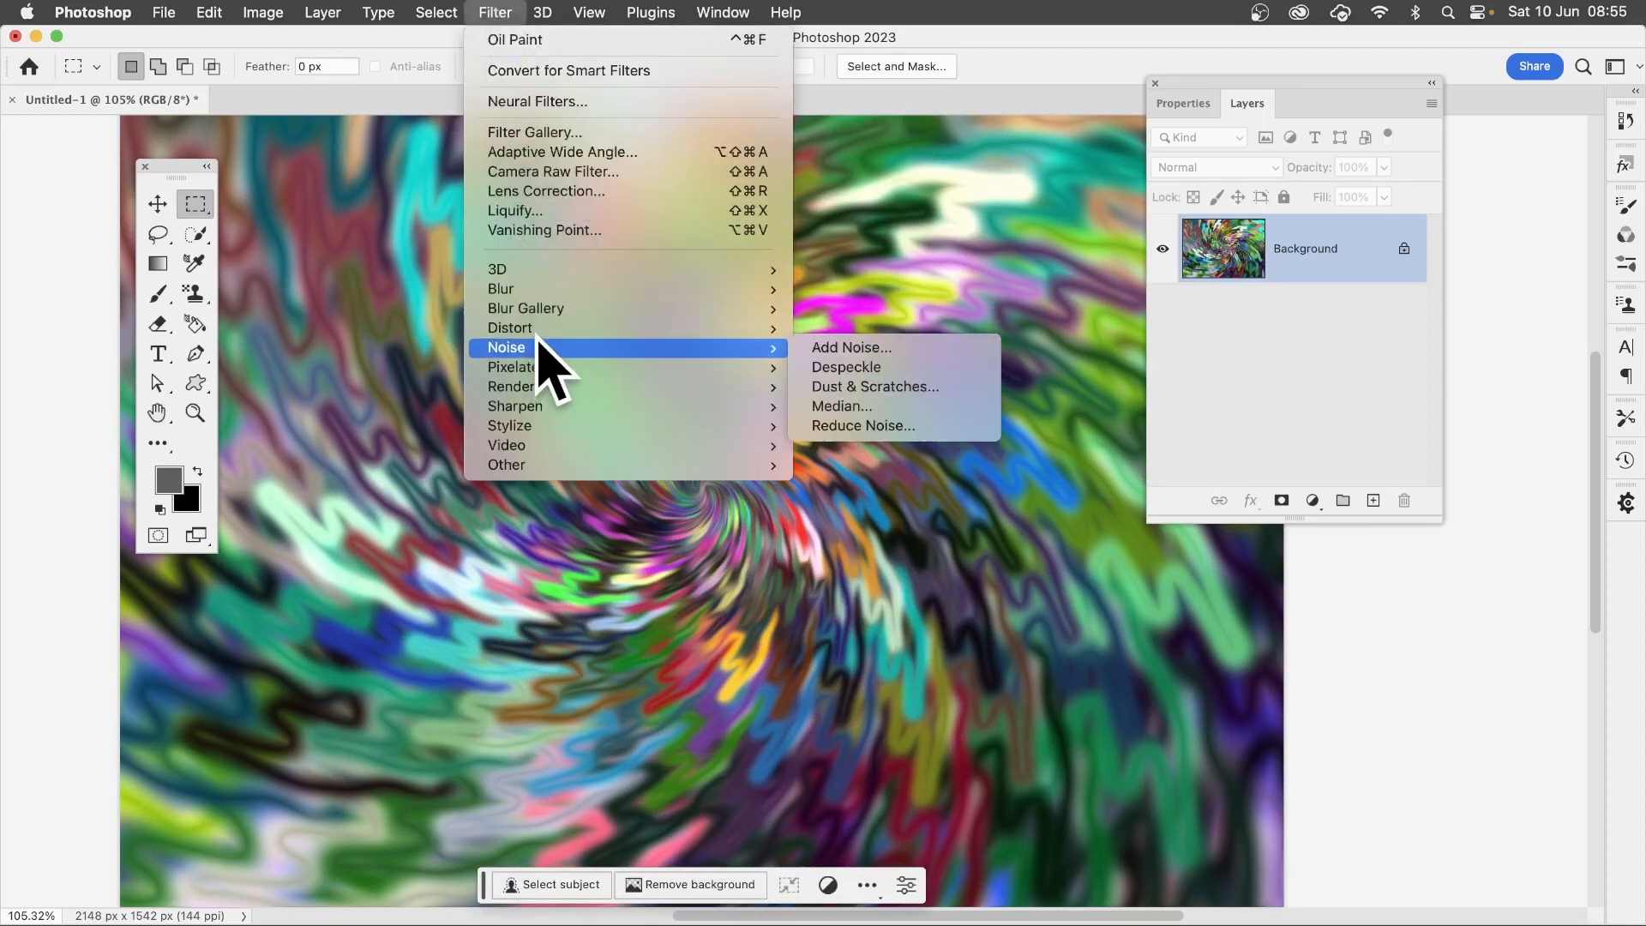
{"action": "mouse_move", "coordinate": [549, 330]}
{"action": "left_click", "coordinate": [836, 464]}
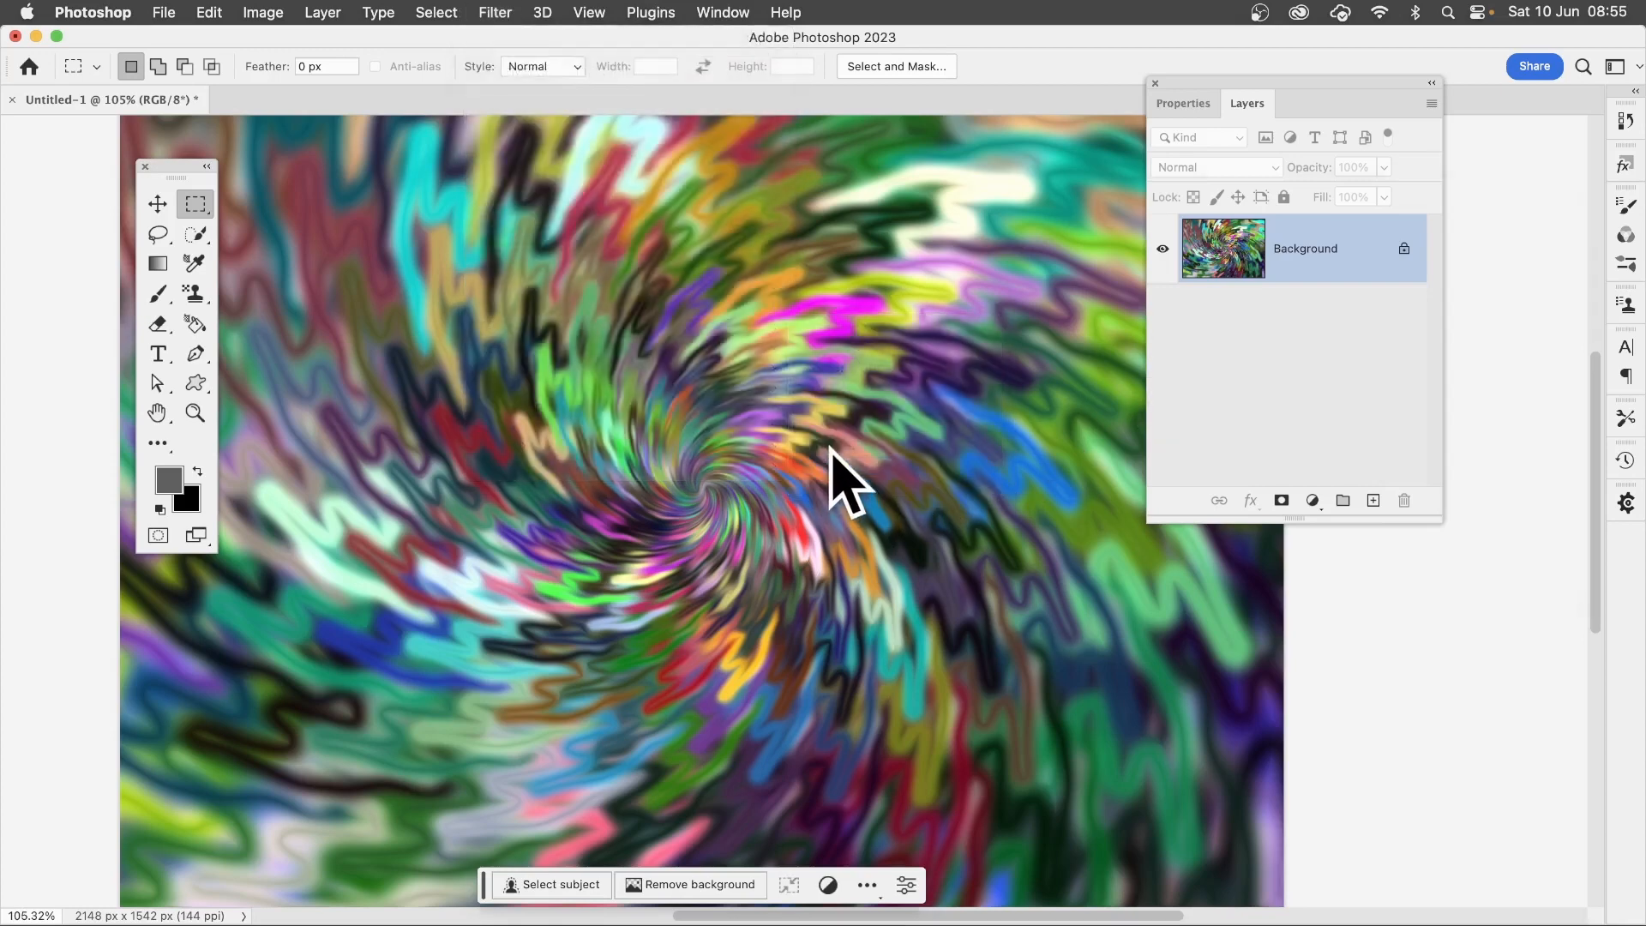
{"action": "left_click_drag", "start_coordinate": [1311, 206], "coordinate": [890, 241]}
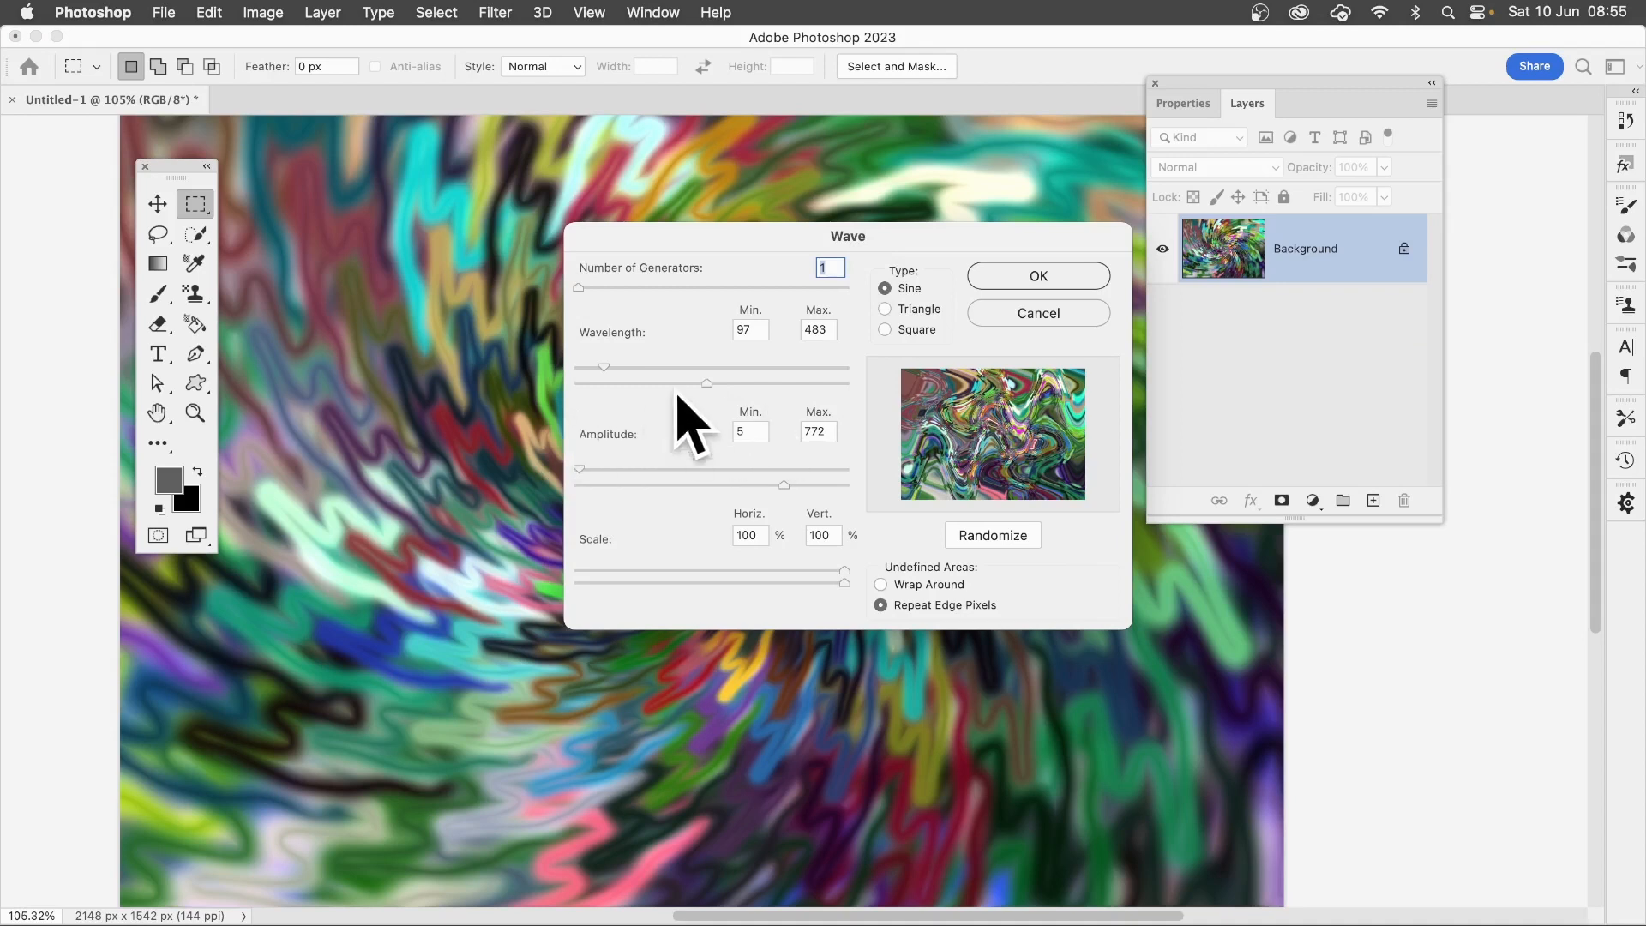
{"action": "mouse_move", "coordinate": [606, 368]}
{"action": "left_mouse_down"}
{"action": "mouse_move", "coordinate": [661, 383]}
{"action": "mouse_move", "coordinate": [598, 368]}
{"action": "left_mouse_up"}
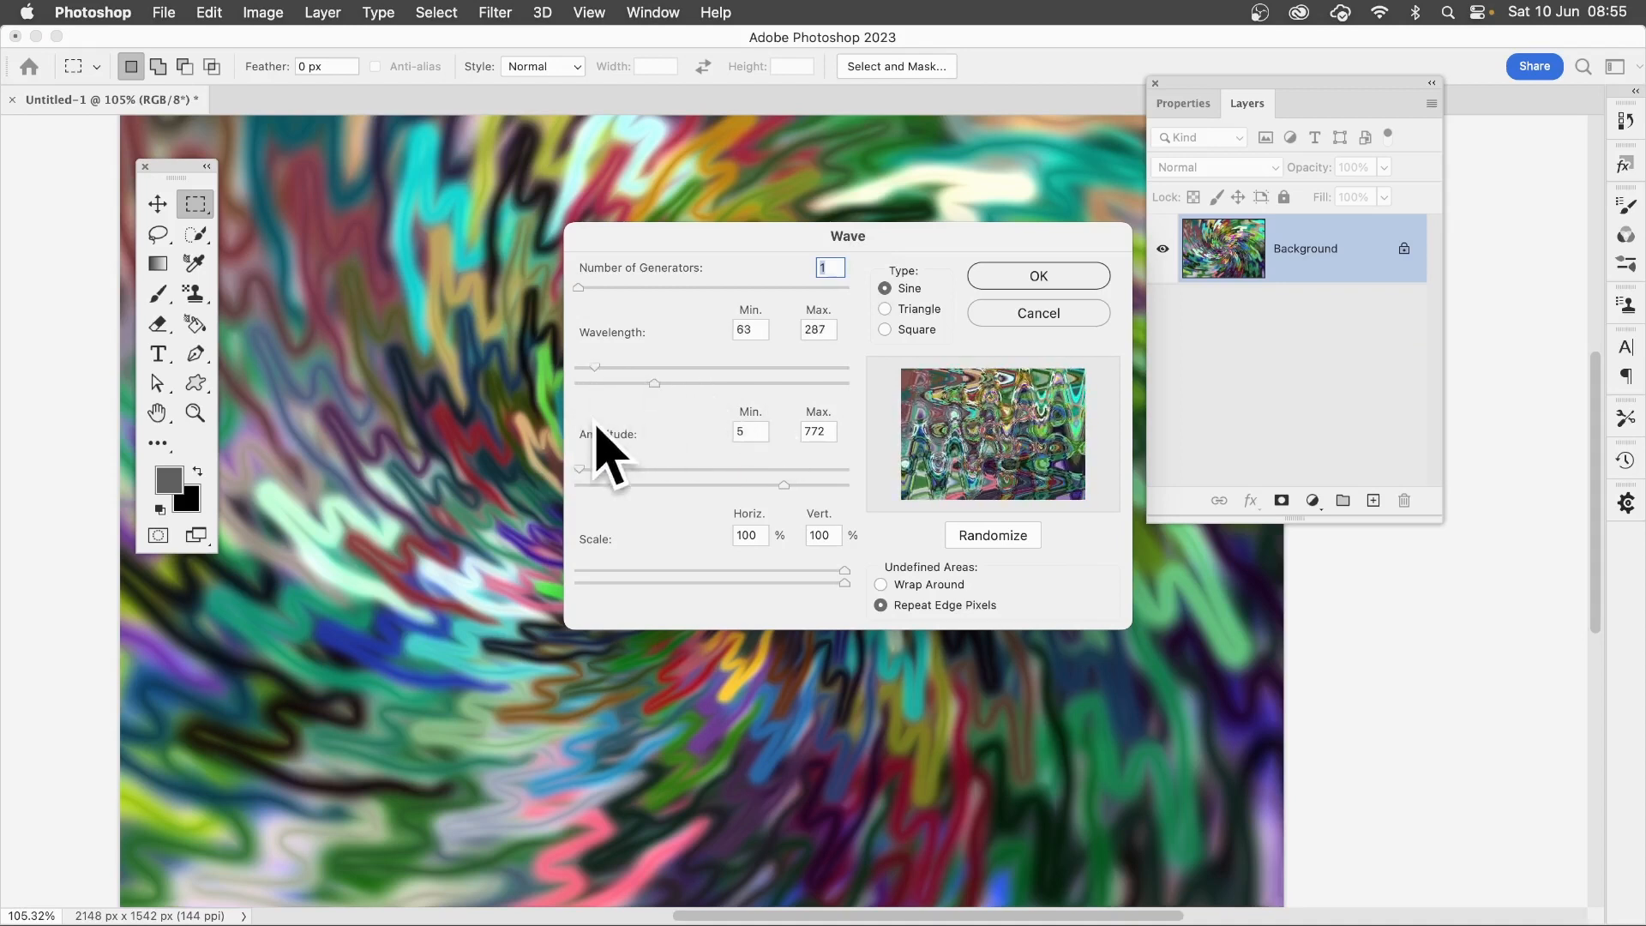
{"action": "left_click_drag", "start_coordinate": [724, 485], "coordinate": [597, 486]}
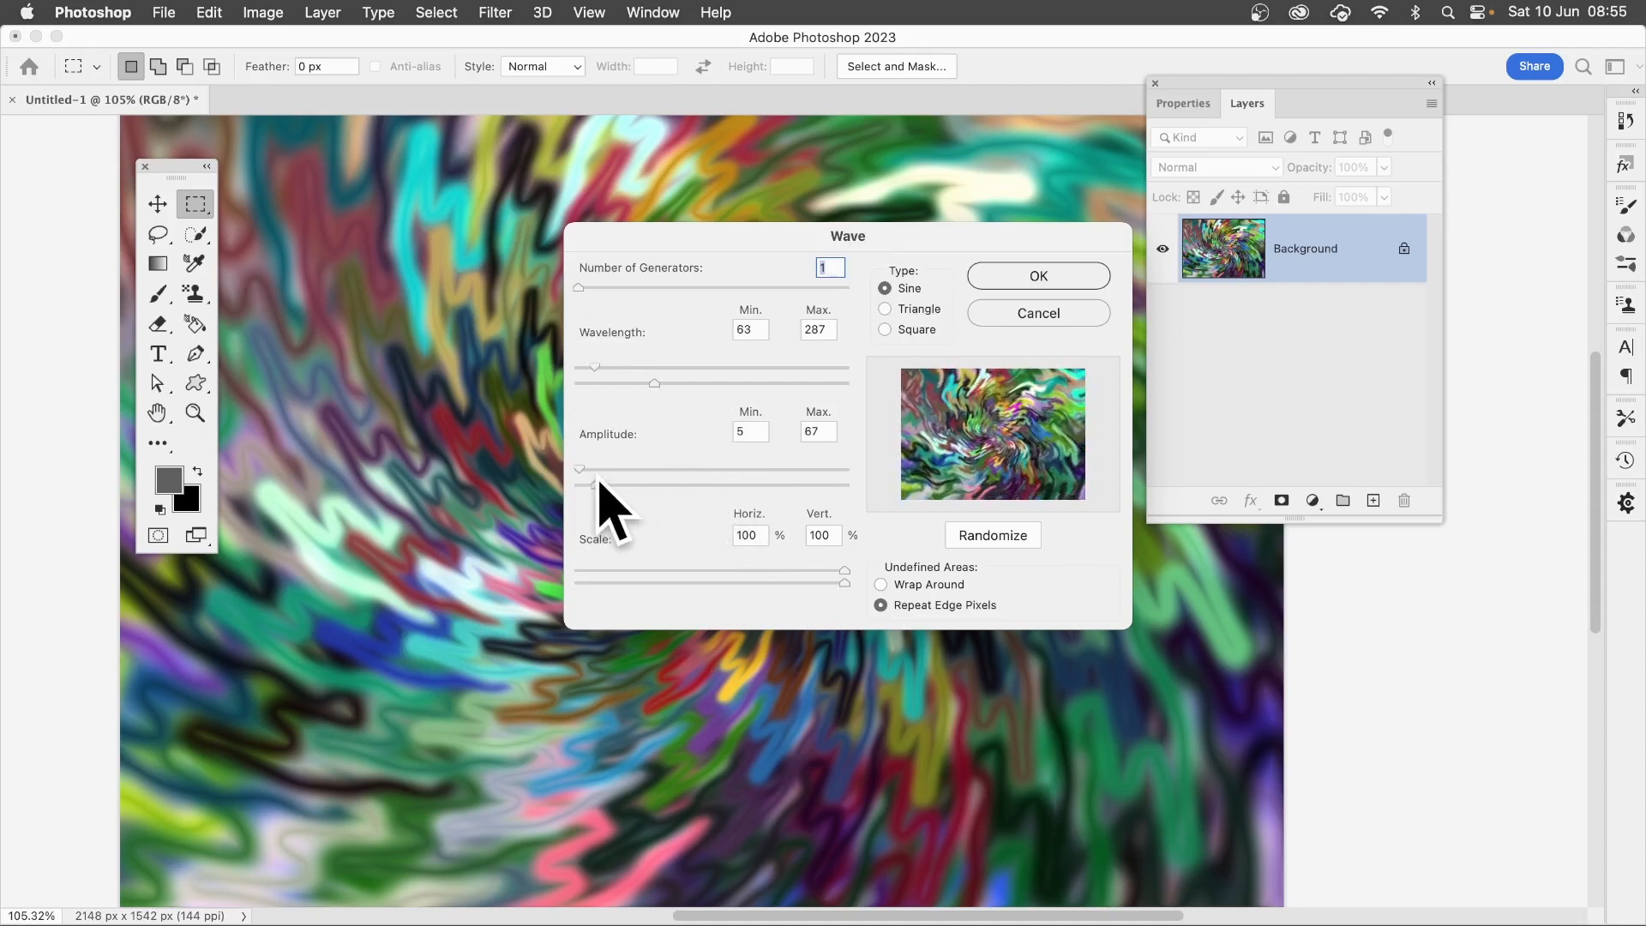
{"action": "left_click", "coordinate": [633, 485]}
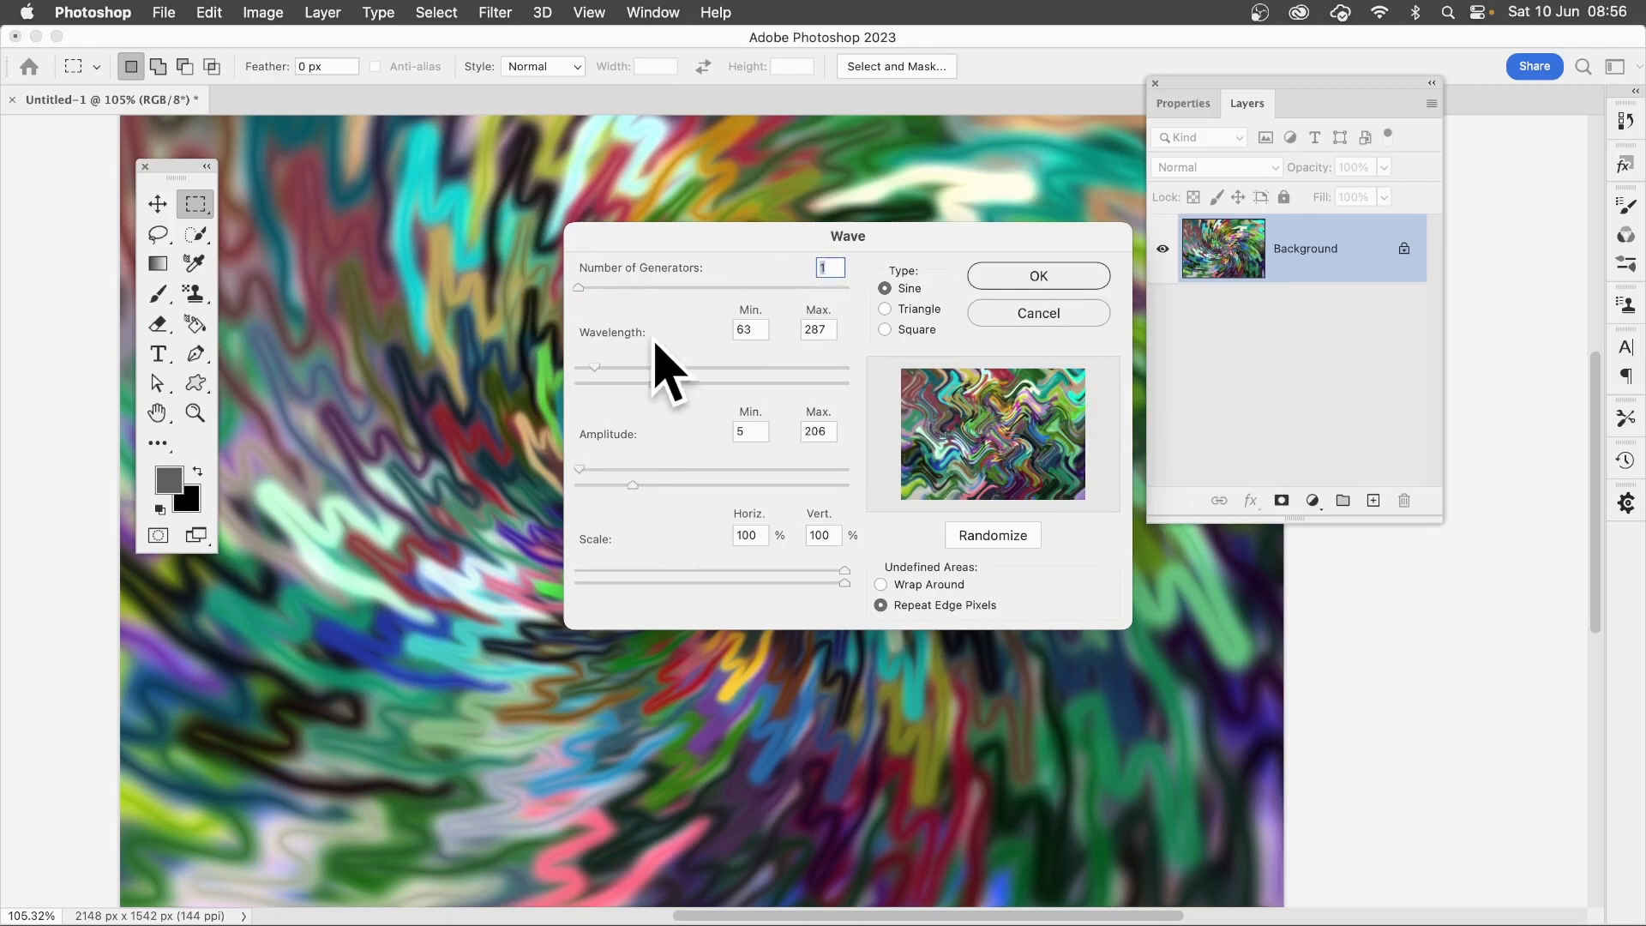
{"action": "left_click", "coordinate": [1042, 277]}
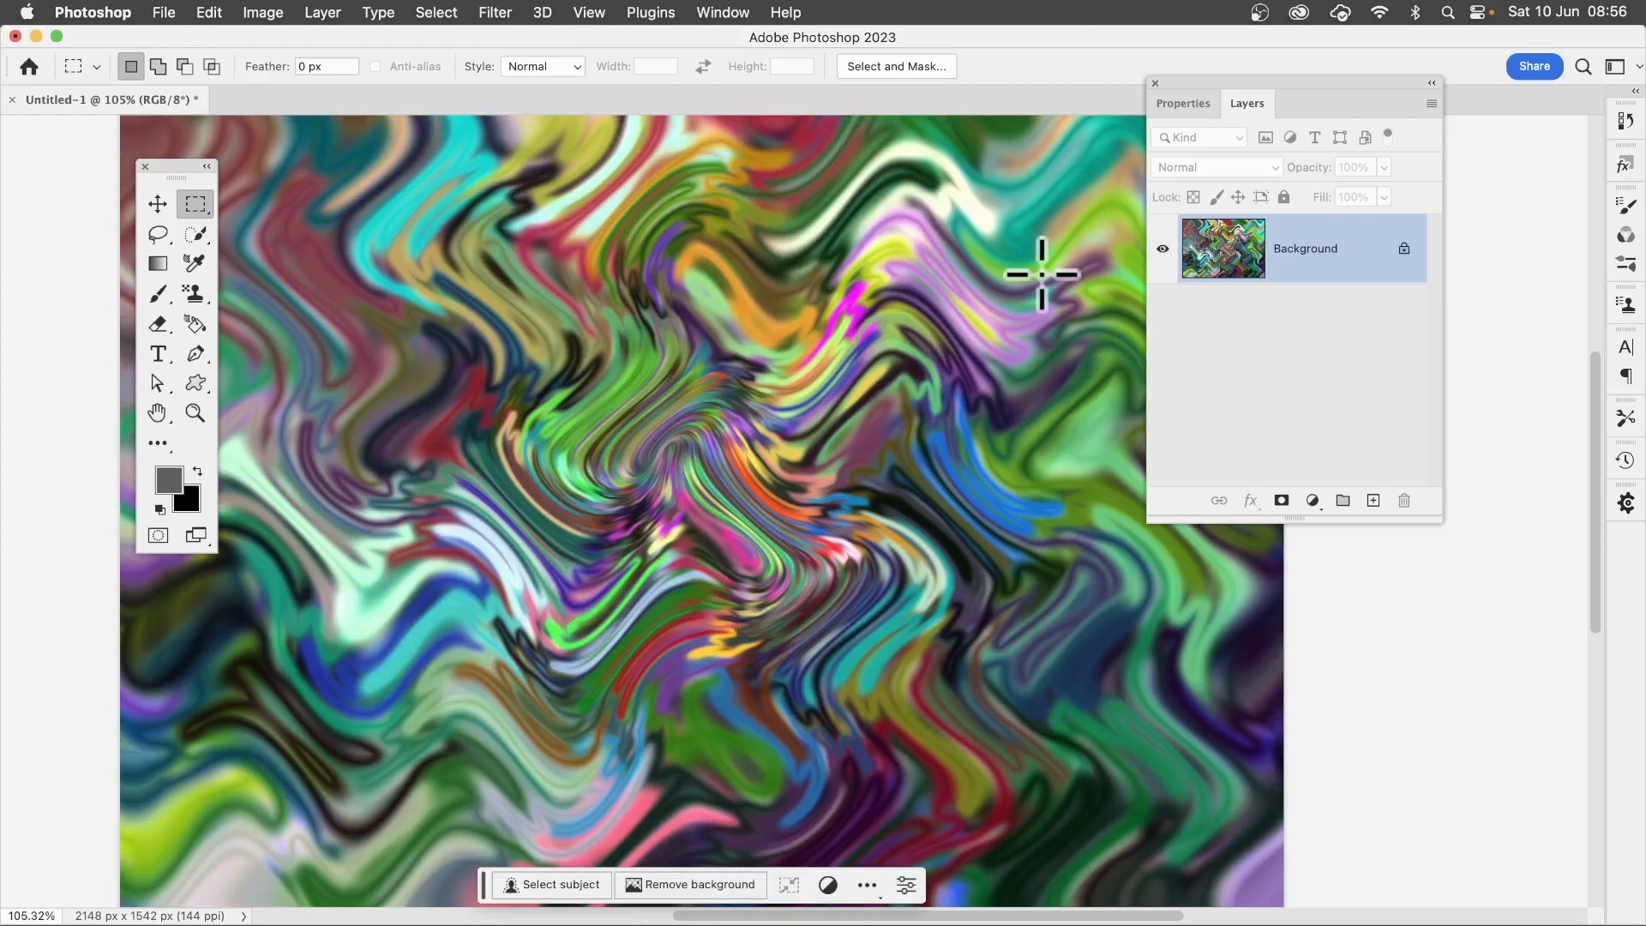
Try reapplying the same Wave filter several times, and undo the extra applications
{"action": "left_click", "coordinate": [497, 14]}
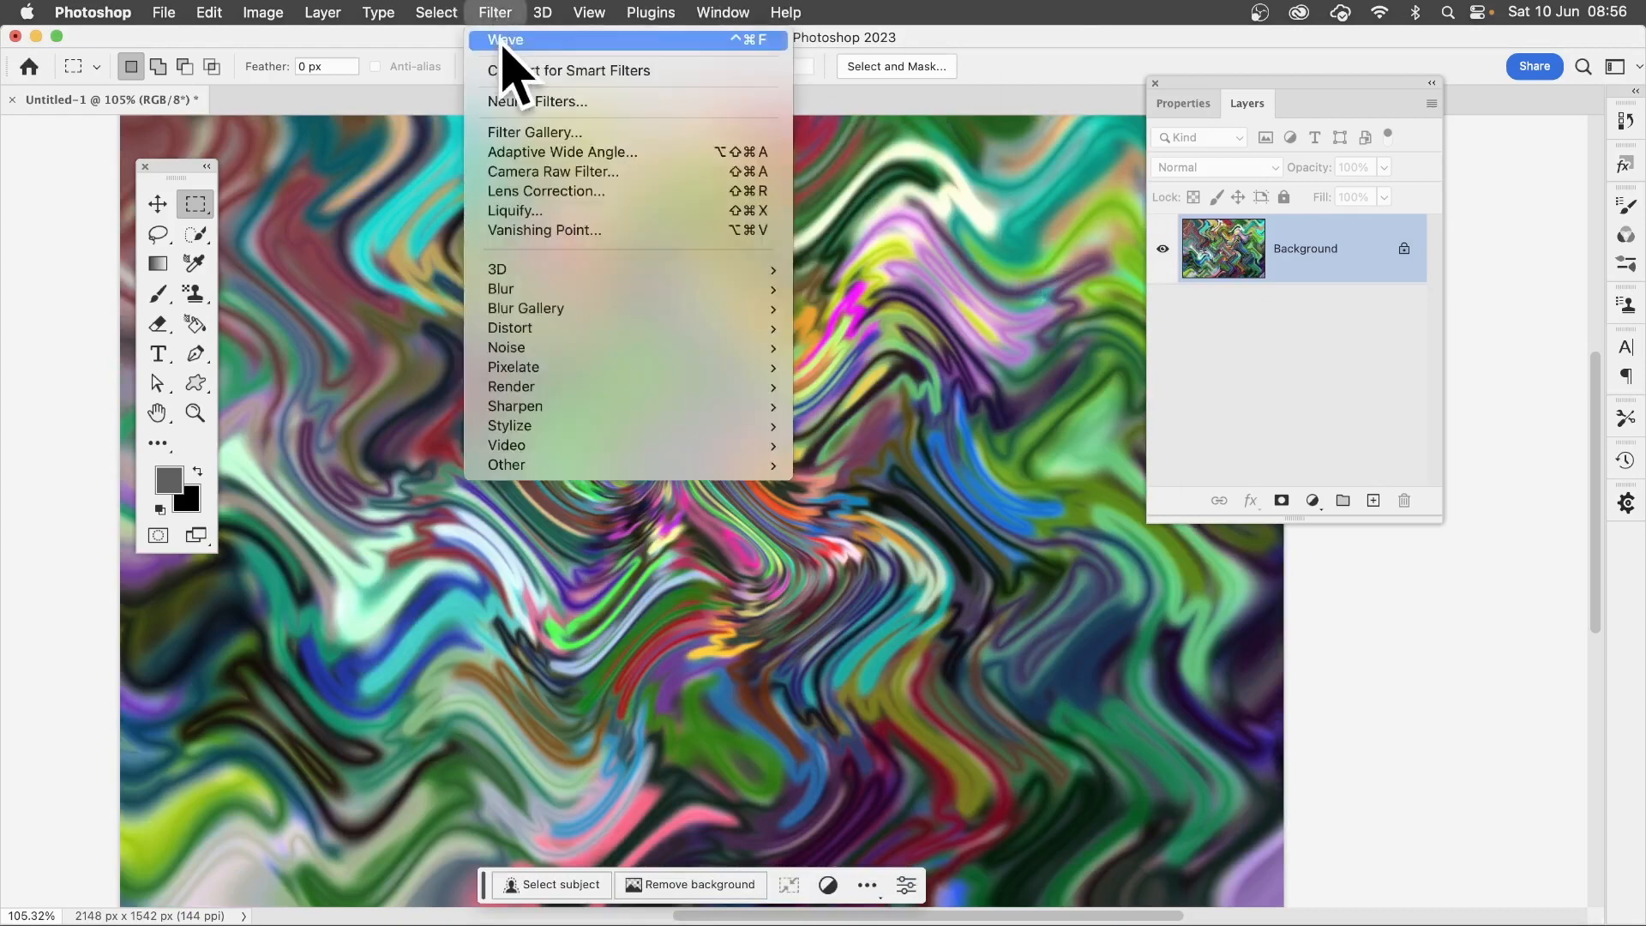
{"action": "left_click", "coordinate": [504, 40]}
{"action": "left_click", "coordinate": [514, 12]}
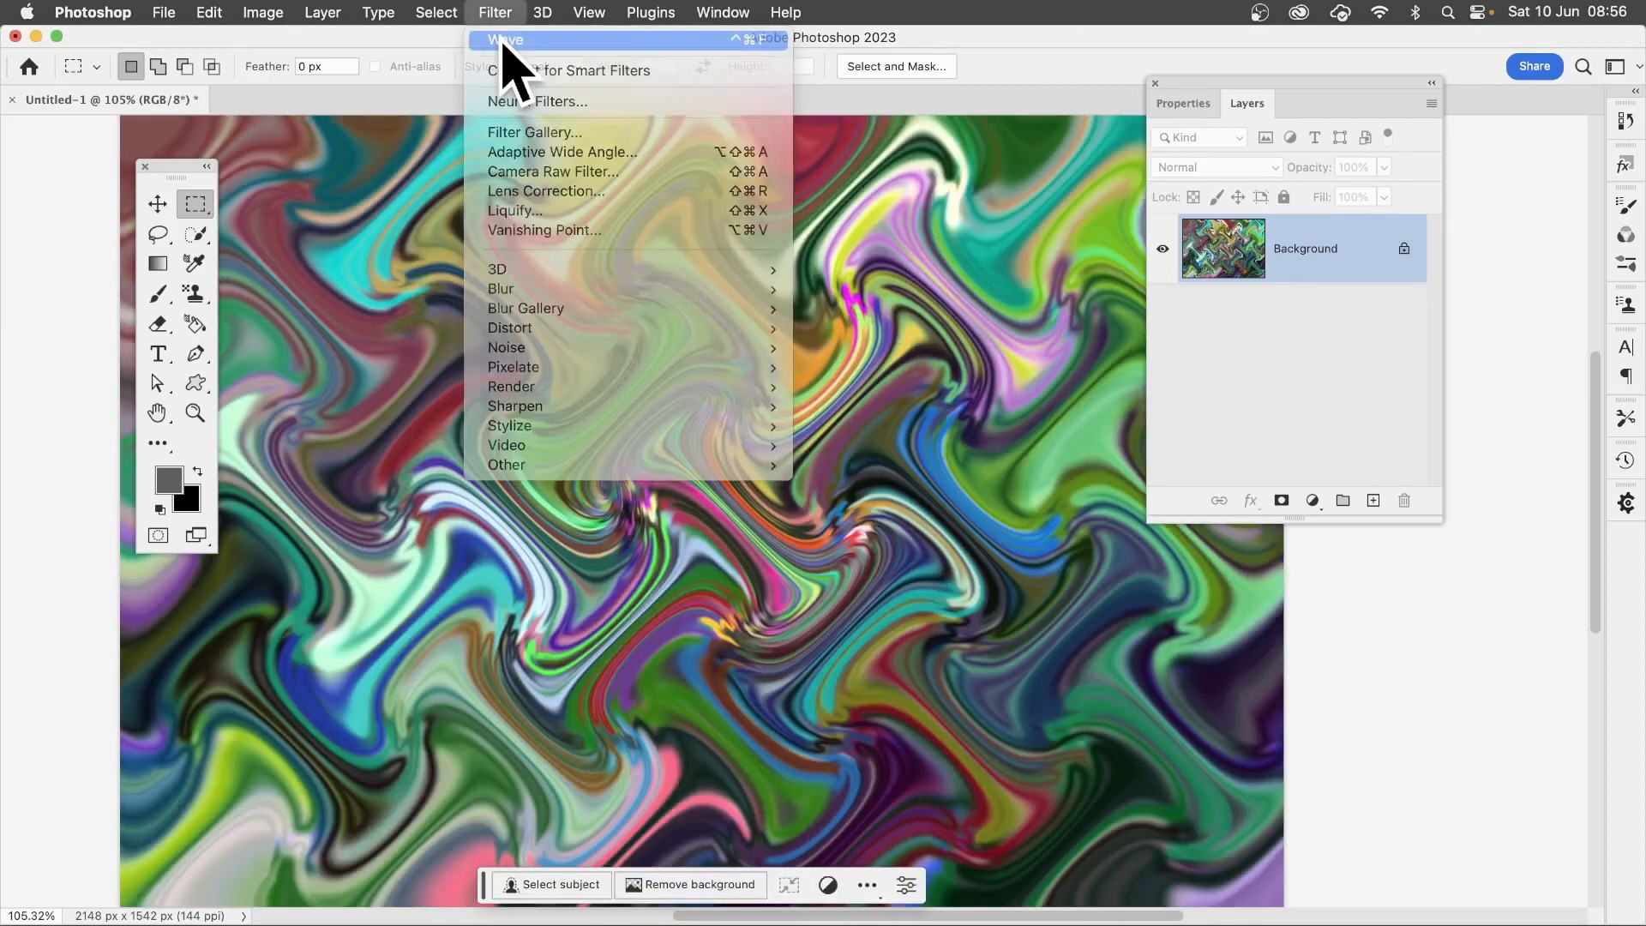
{"action": "left_click", "coordinate": [504, 43]}
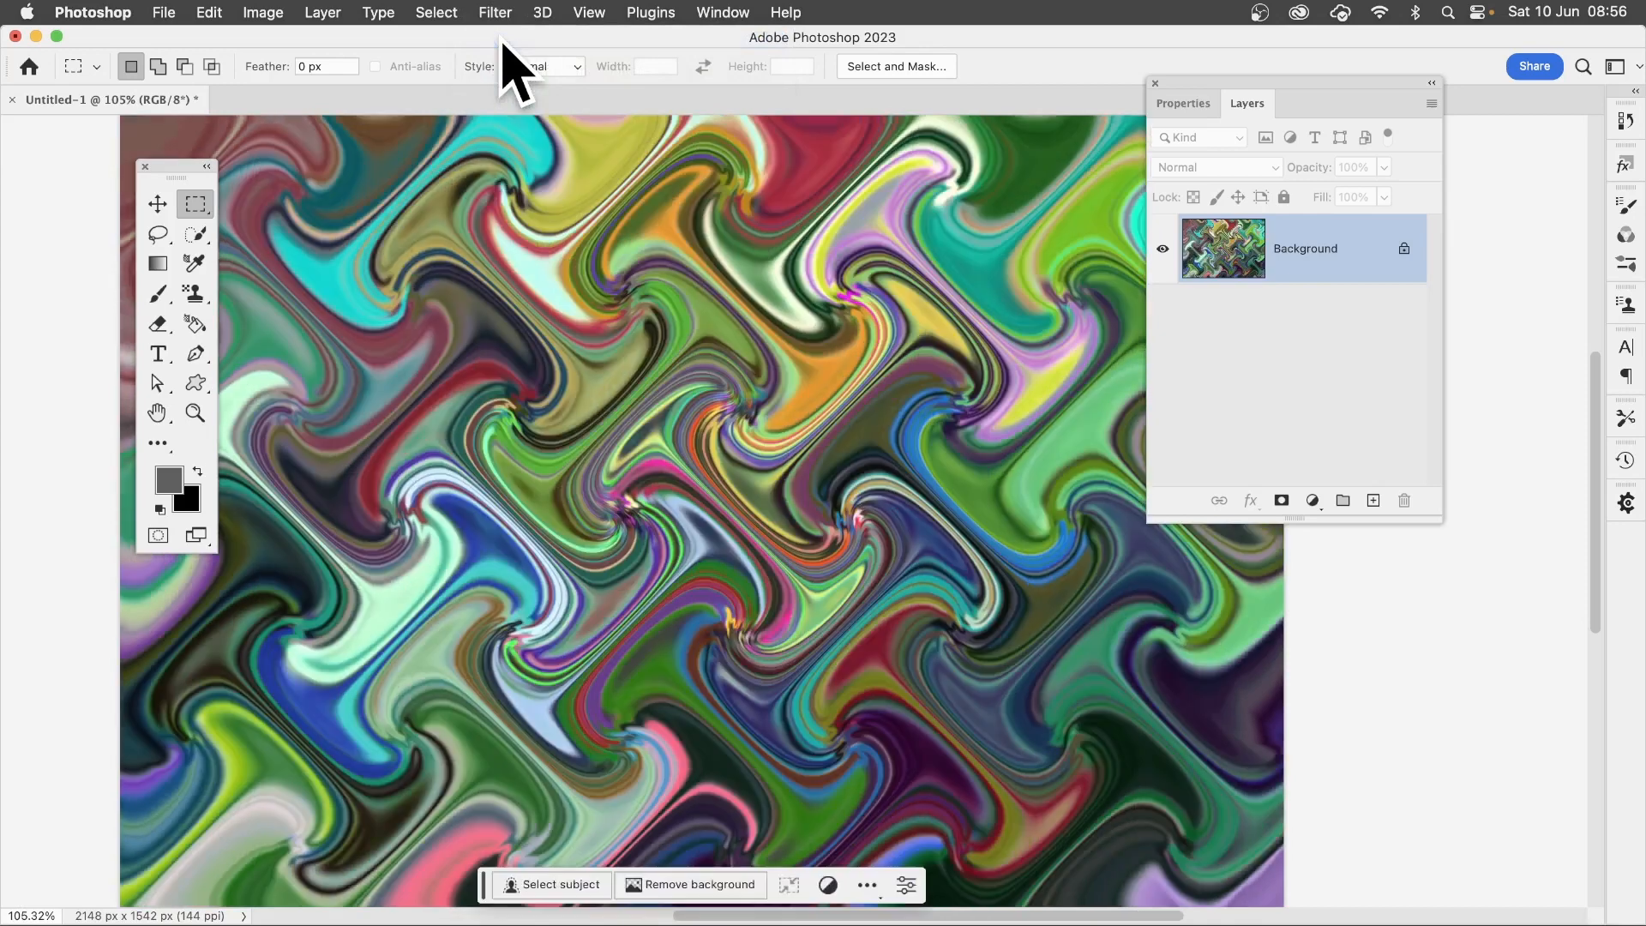
{"action": "key", "text": "ctrl+super+f"}
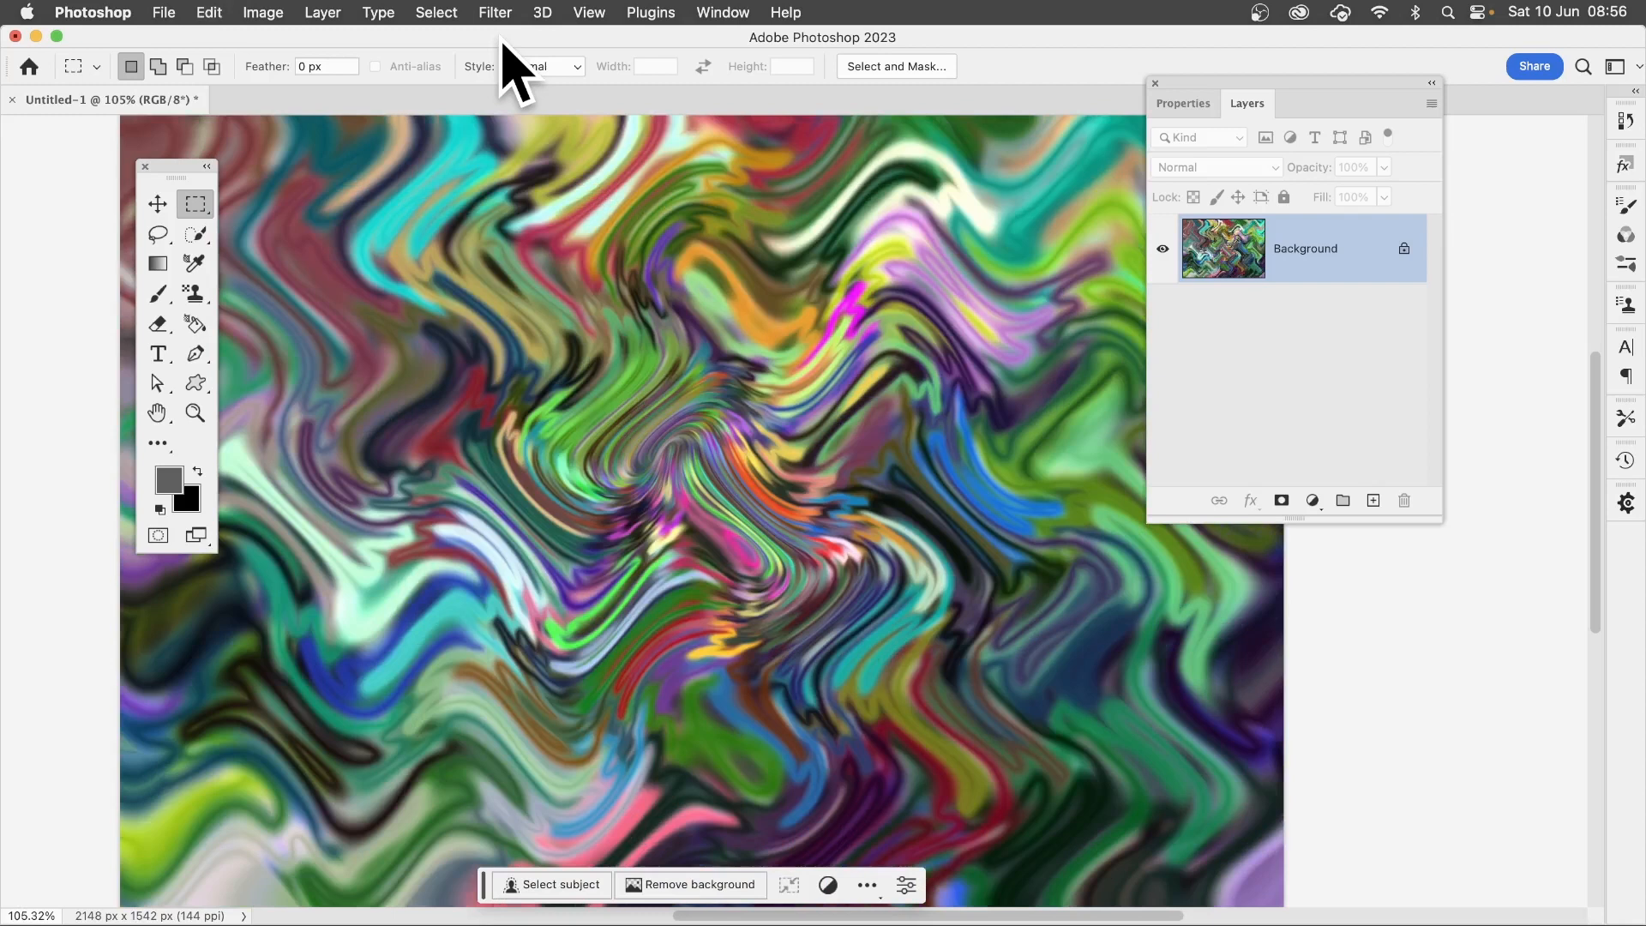
Start another sine Wave distortion with wavelength 224 to 441 and randomize the wave several times
{"action": "left_click", "coordinate": [502, 13]}
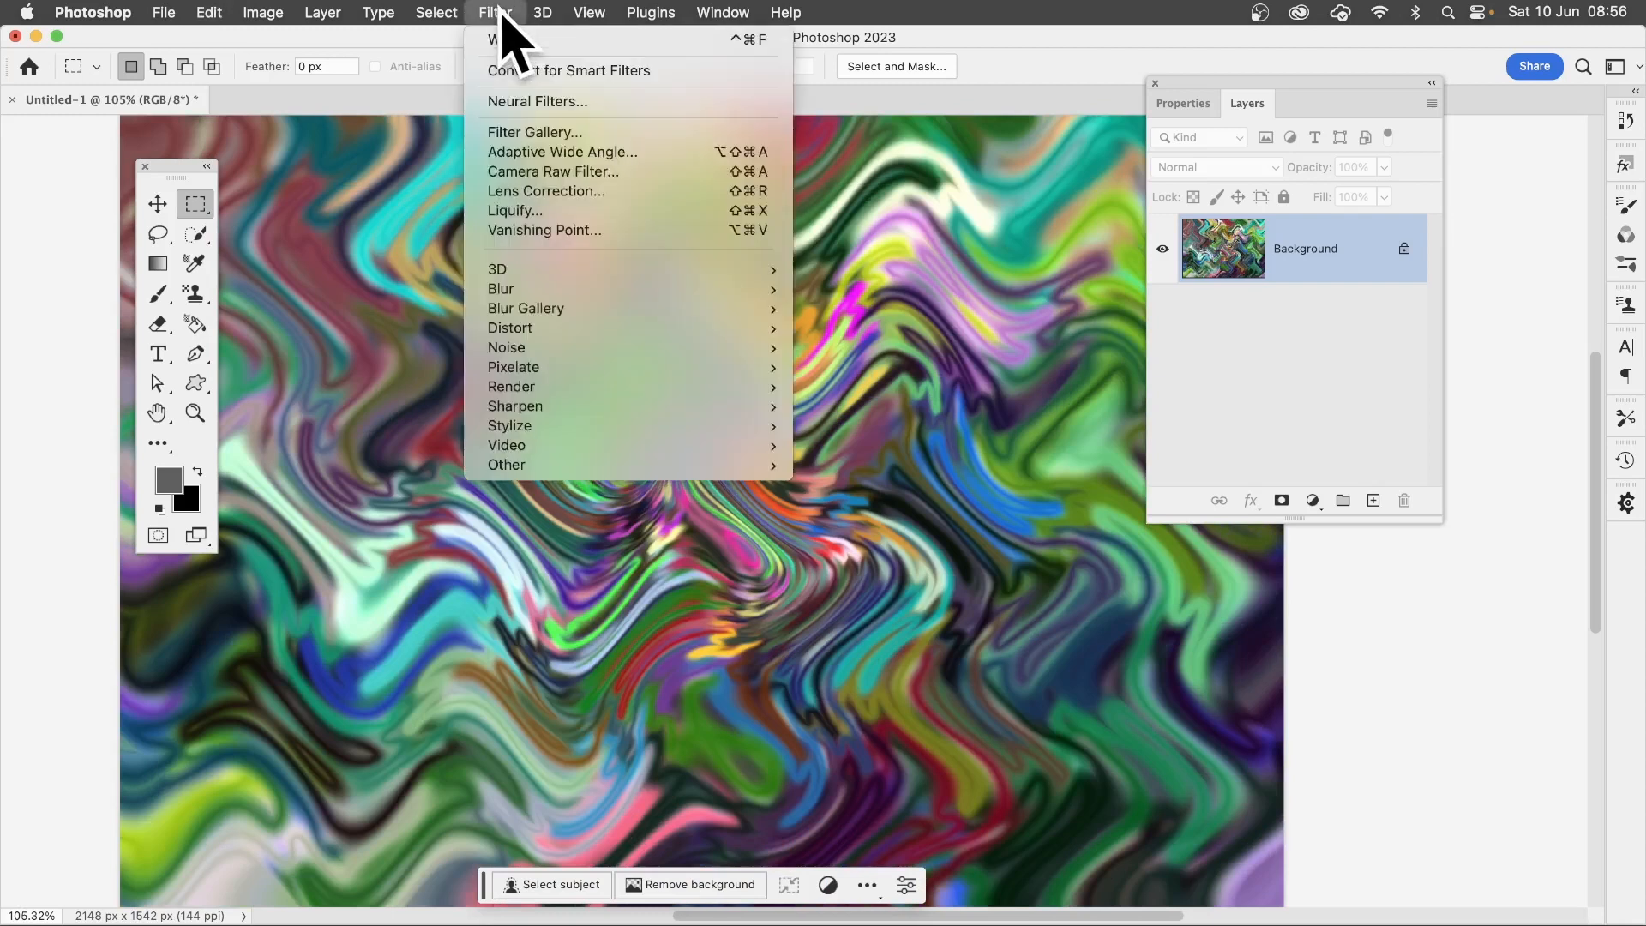
{"action": "mouse_move", "coordinate": [534, 330]}
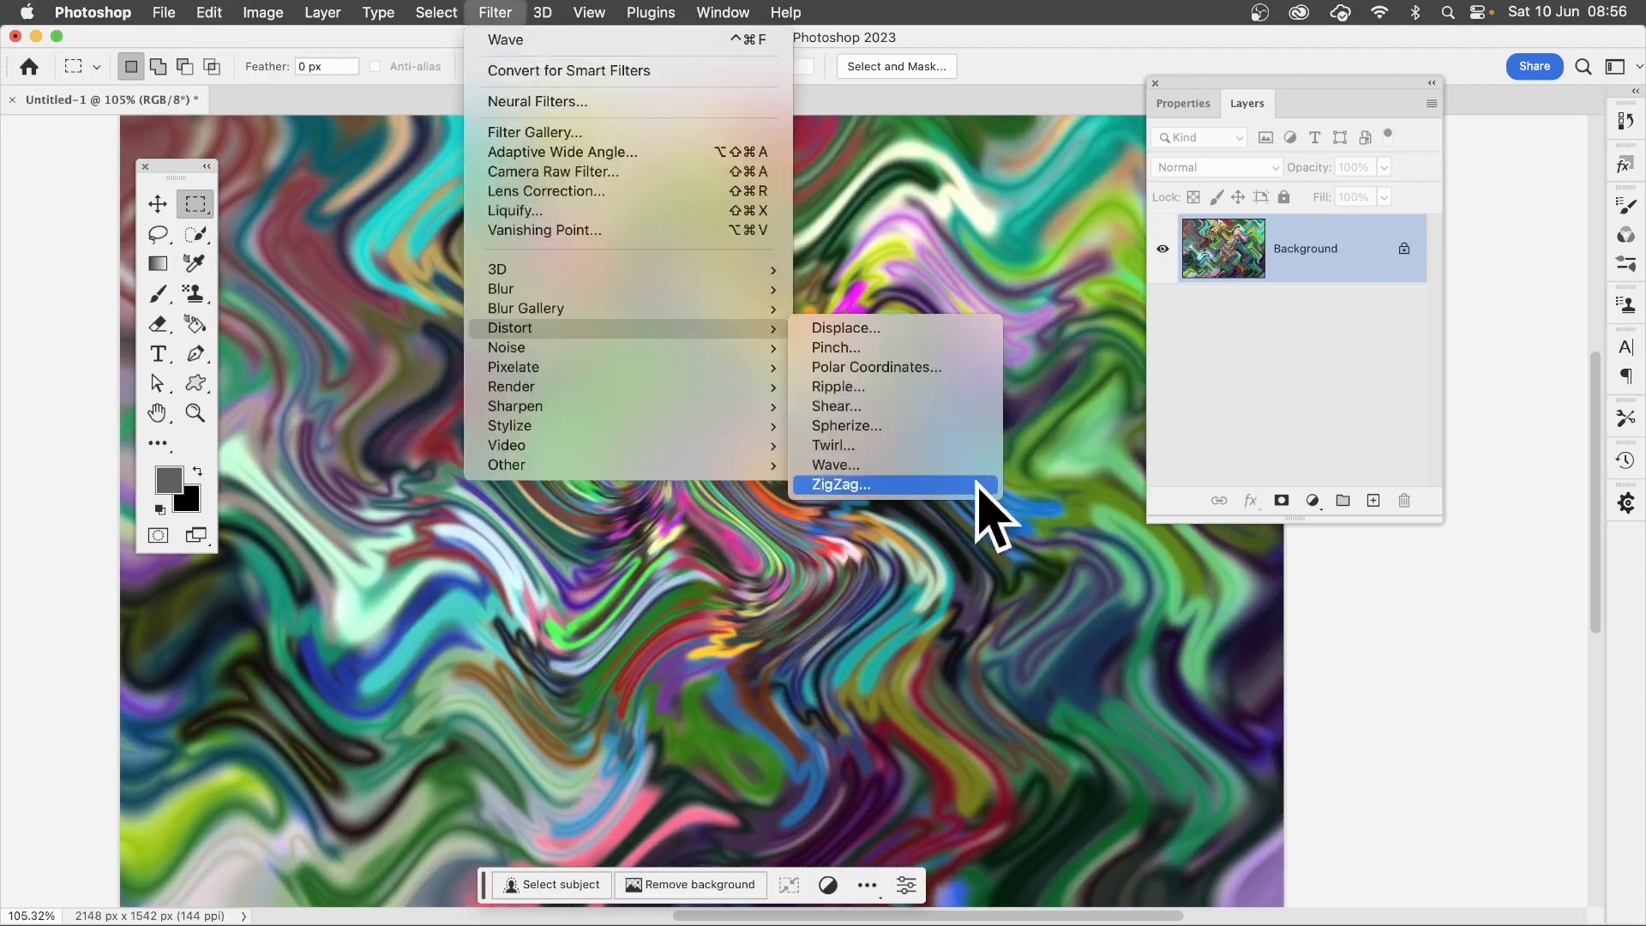
{"action": "left_click", "coordinate": [889, 467]}
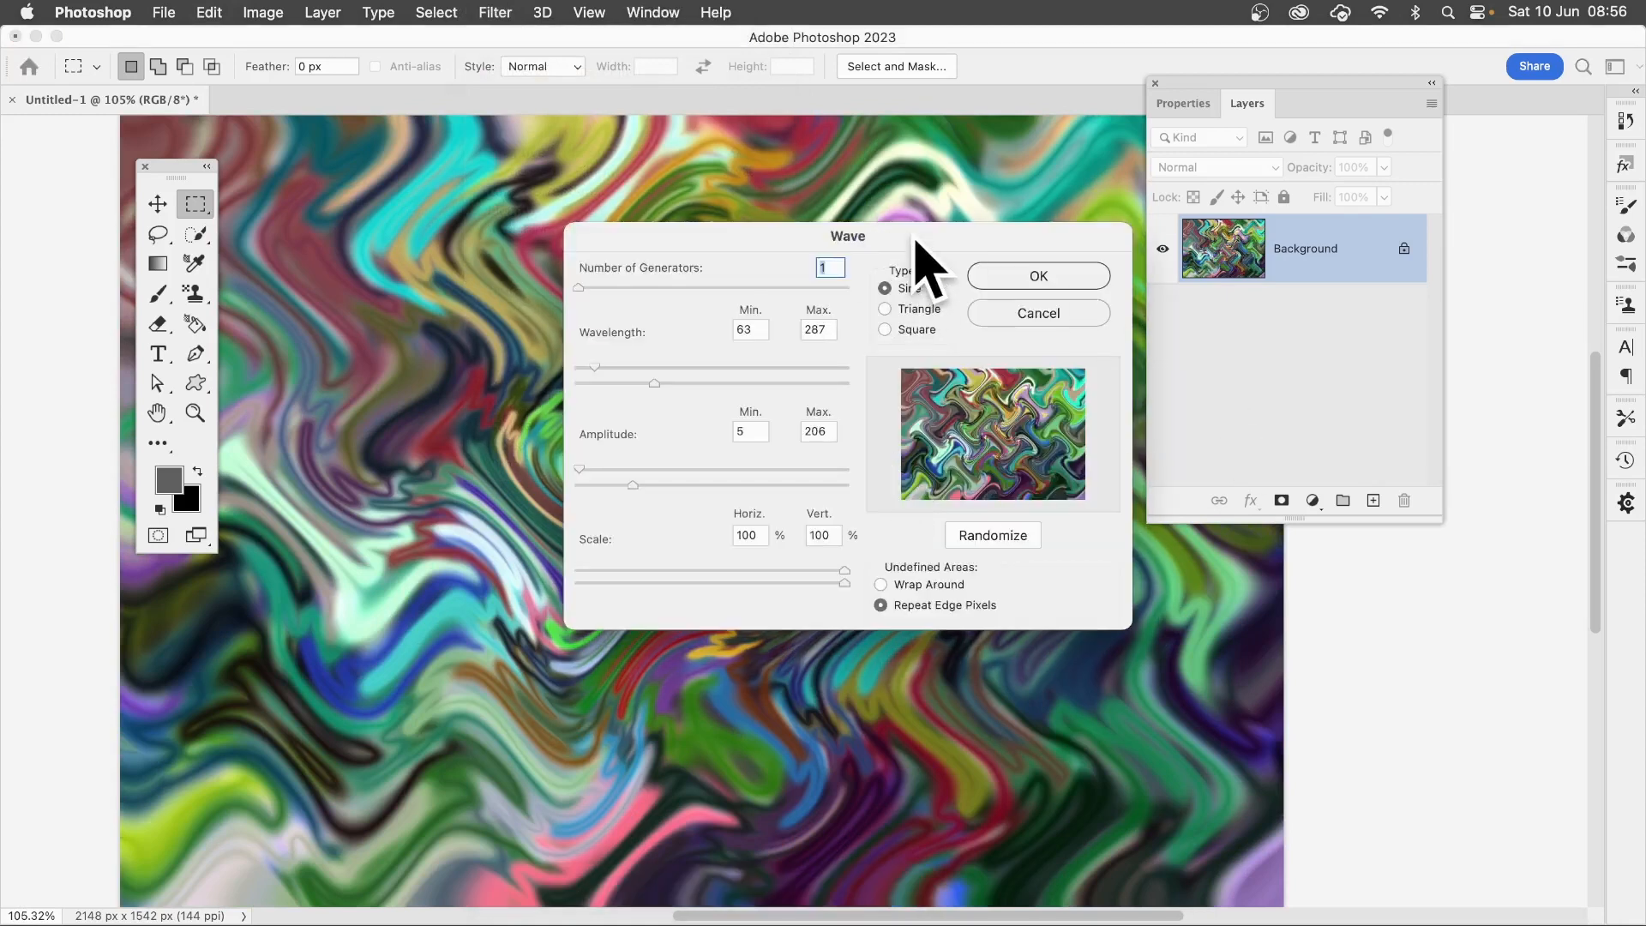
{"action": "left_click_drag", "start_coordinate": [911, 240], "coordinate": [768, 187]}
{"action": "left_click_drag", "start_coordinate": [519, 309], "coordinate": [558, 309]}
{"action": "left_click_drag", "start_coordinate": [459, 294], "coordinate": [502, 294]}
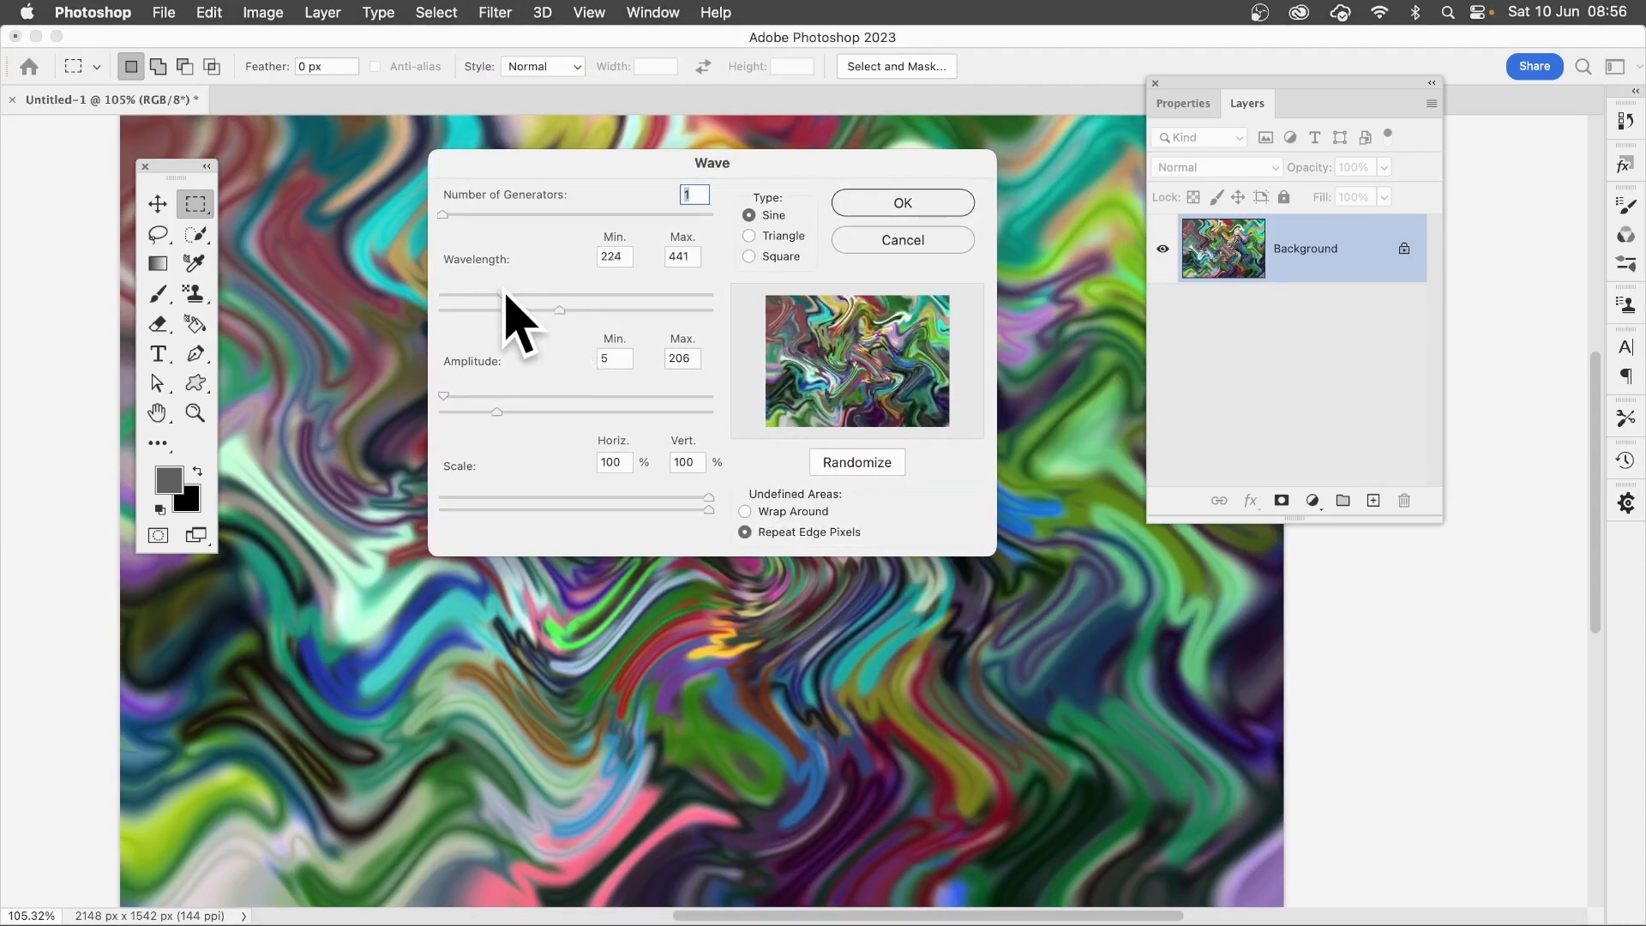
{"action": "left_click", "coordinate": [855, 465]}
{"action": "left_click", "coordinate": [859, 466]}
{"action": "left_click", "coordinate": [860, 468]}
{"action": "left_click", "coordinate": [861, 470]}
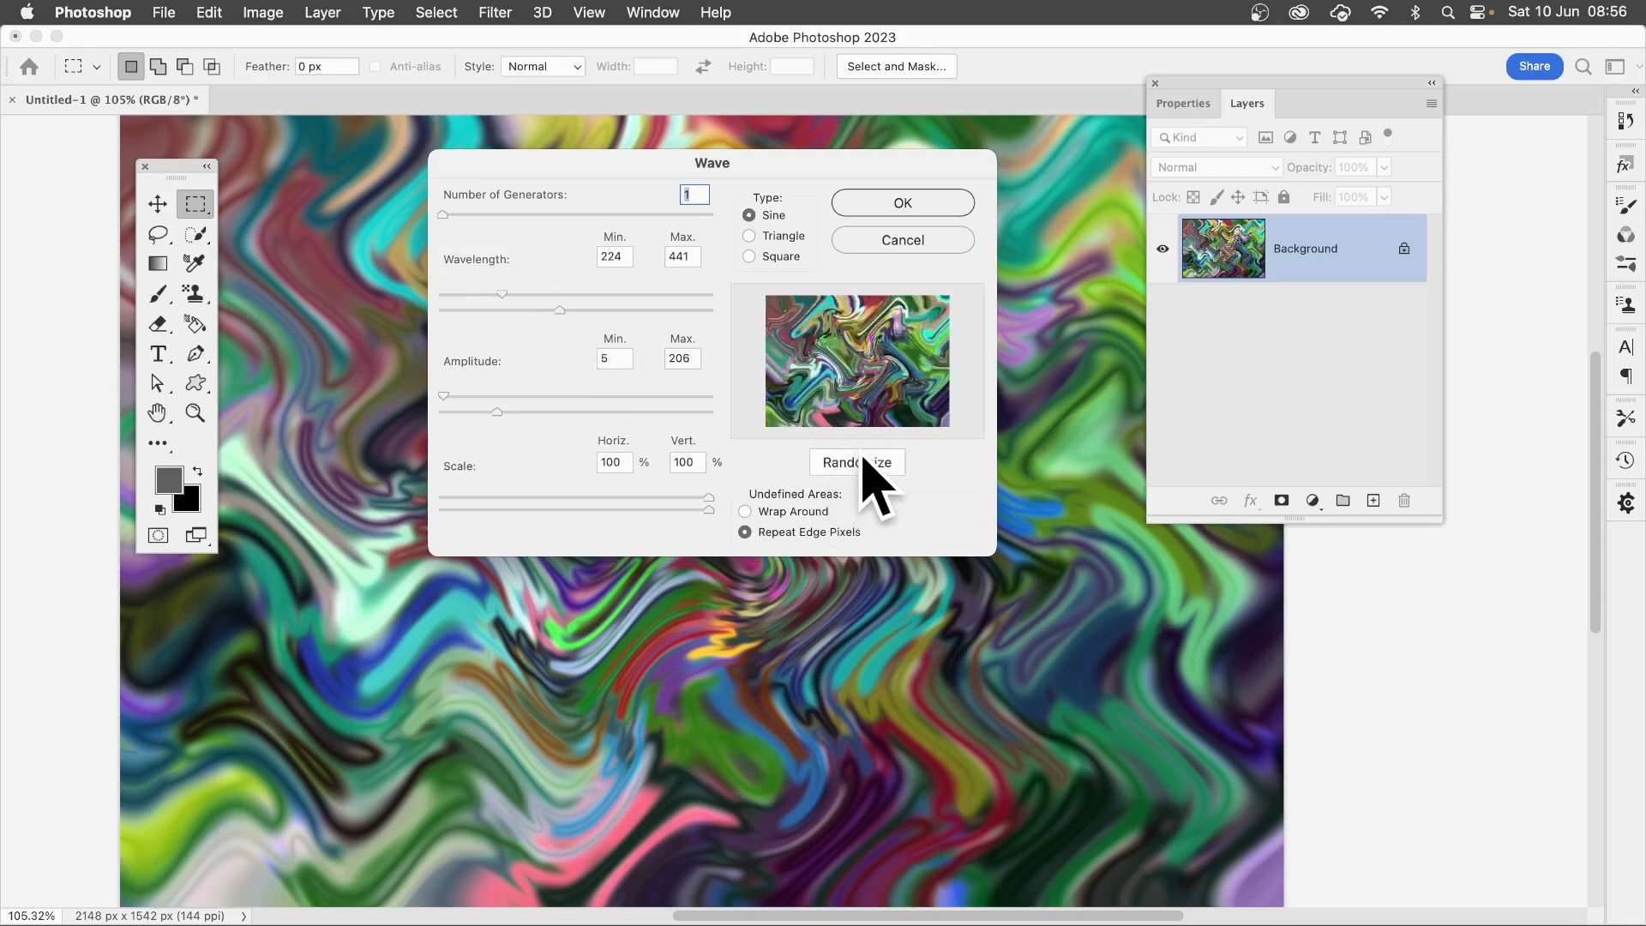
{"action": "left_click", "coordinate": [865, 456]}
{"action": "left_click", "coordinate": [865, 457]}
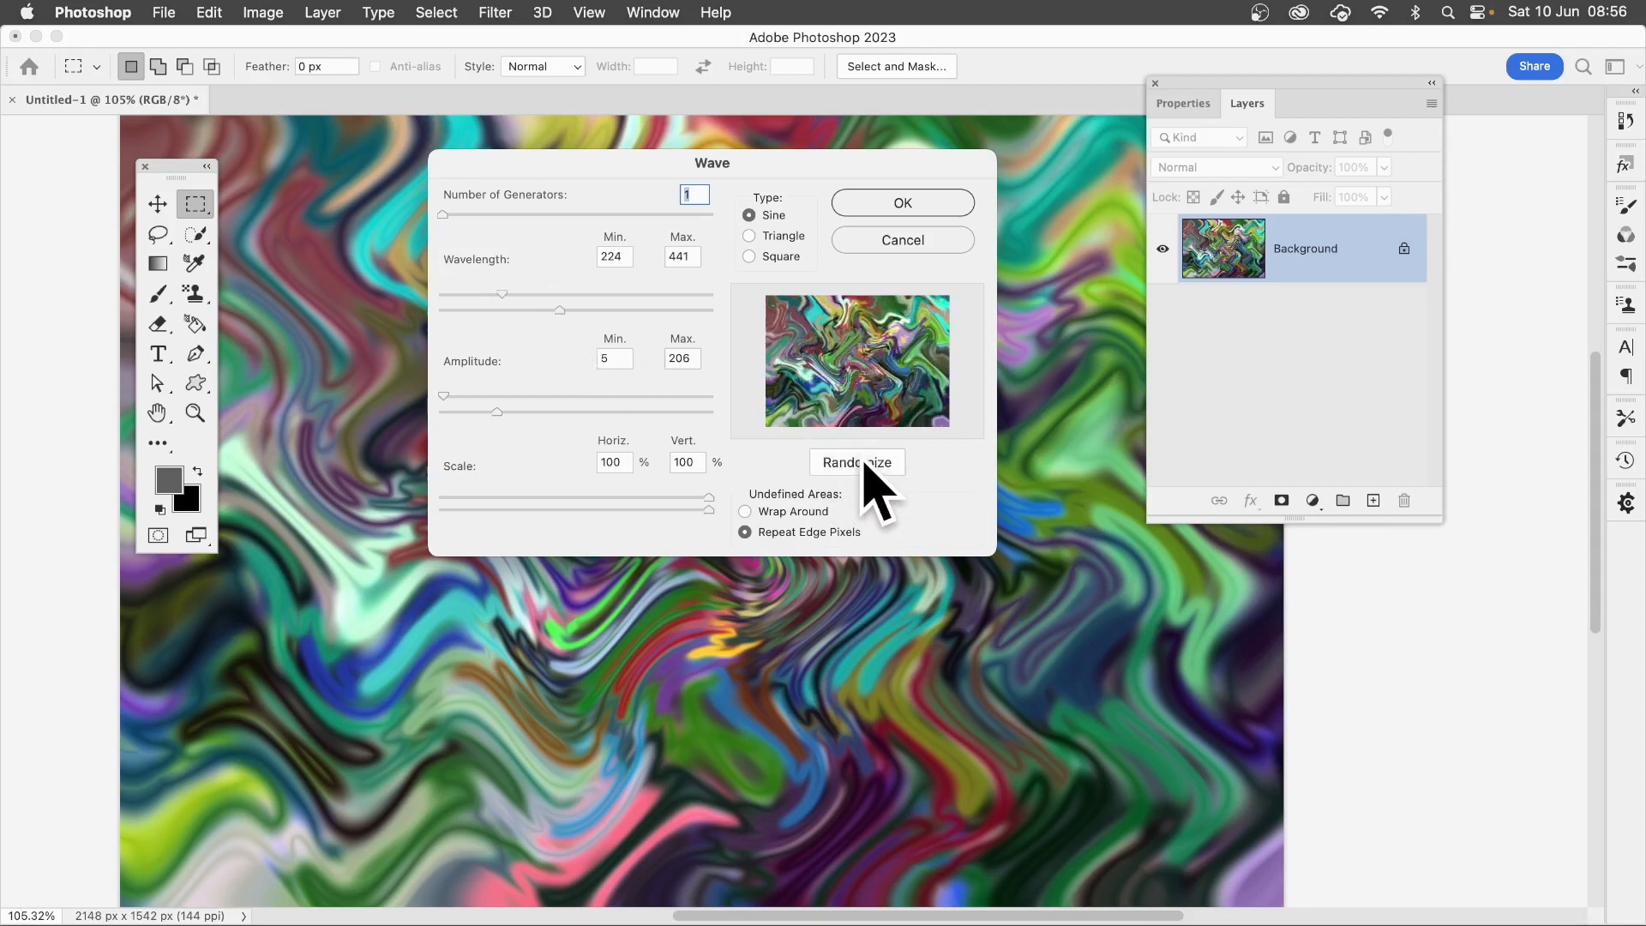
Set the maximum amplitude to 437 and maximum wavelength to 579, randomize the wave again and apply the distortion
{"action": "left_click", "coordinate": [558, 412]}
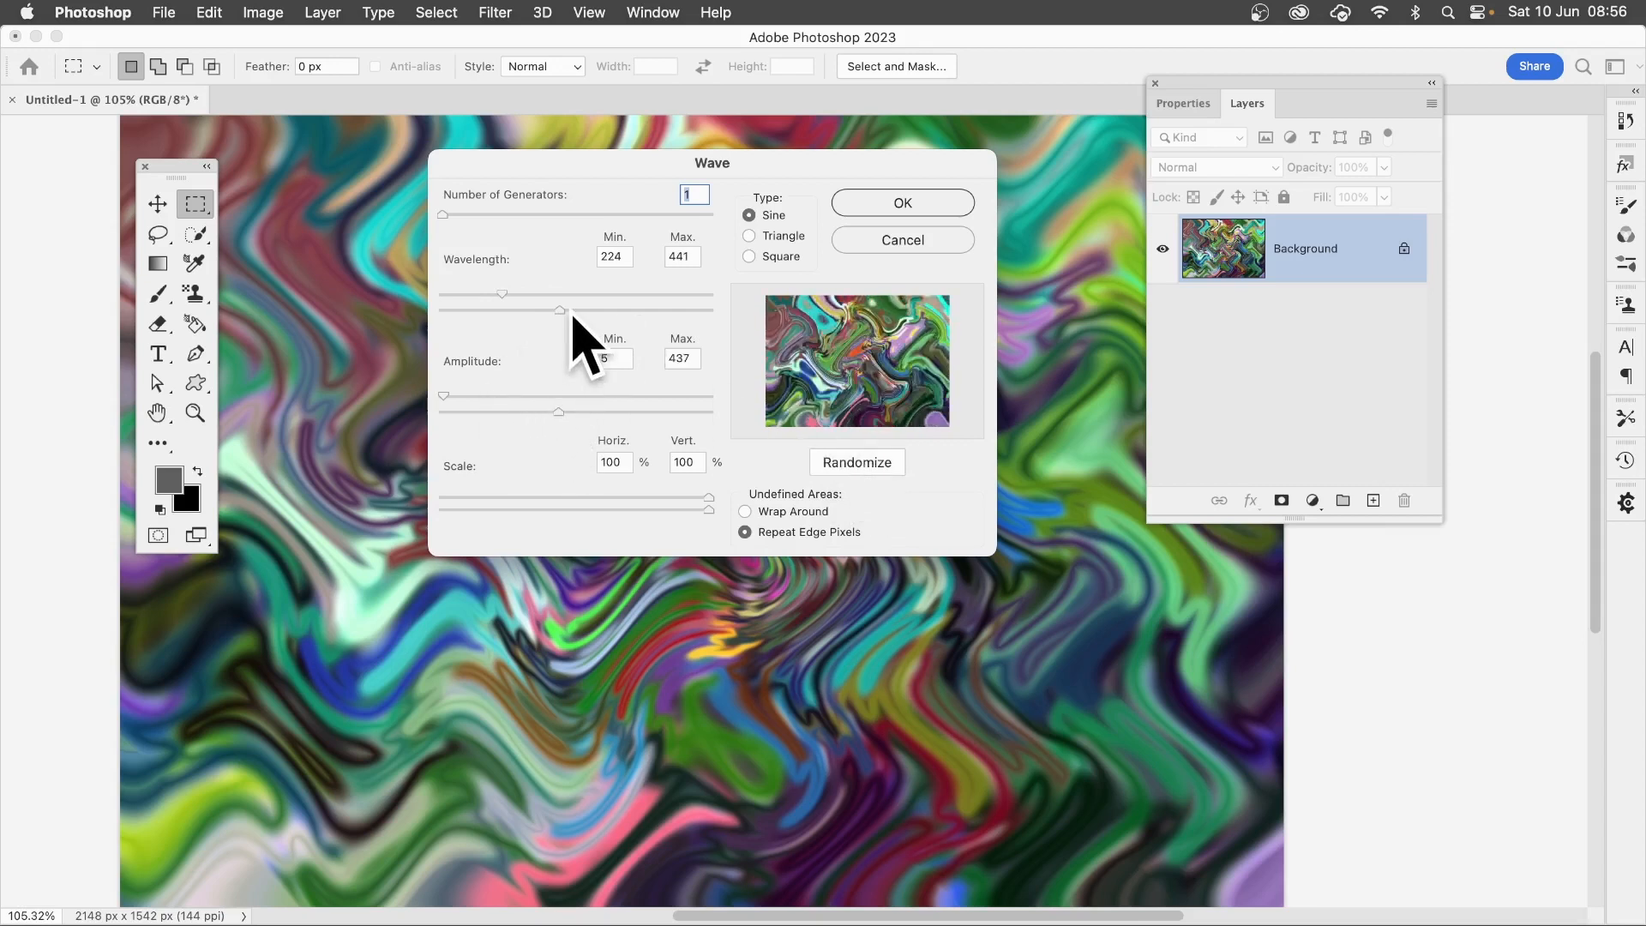
{"action": "left_click", "coordinate": [597, 311]}
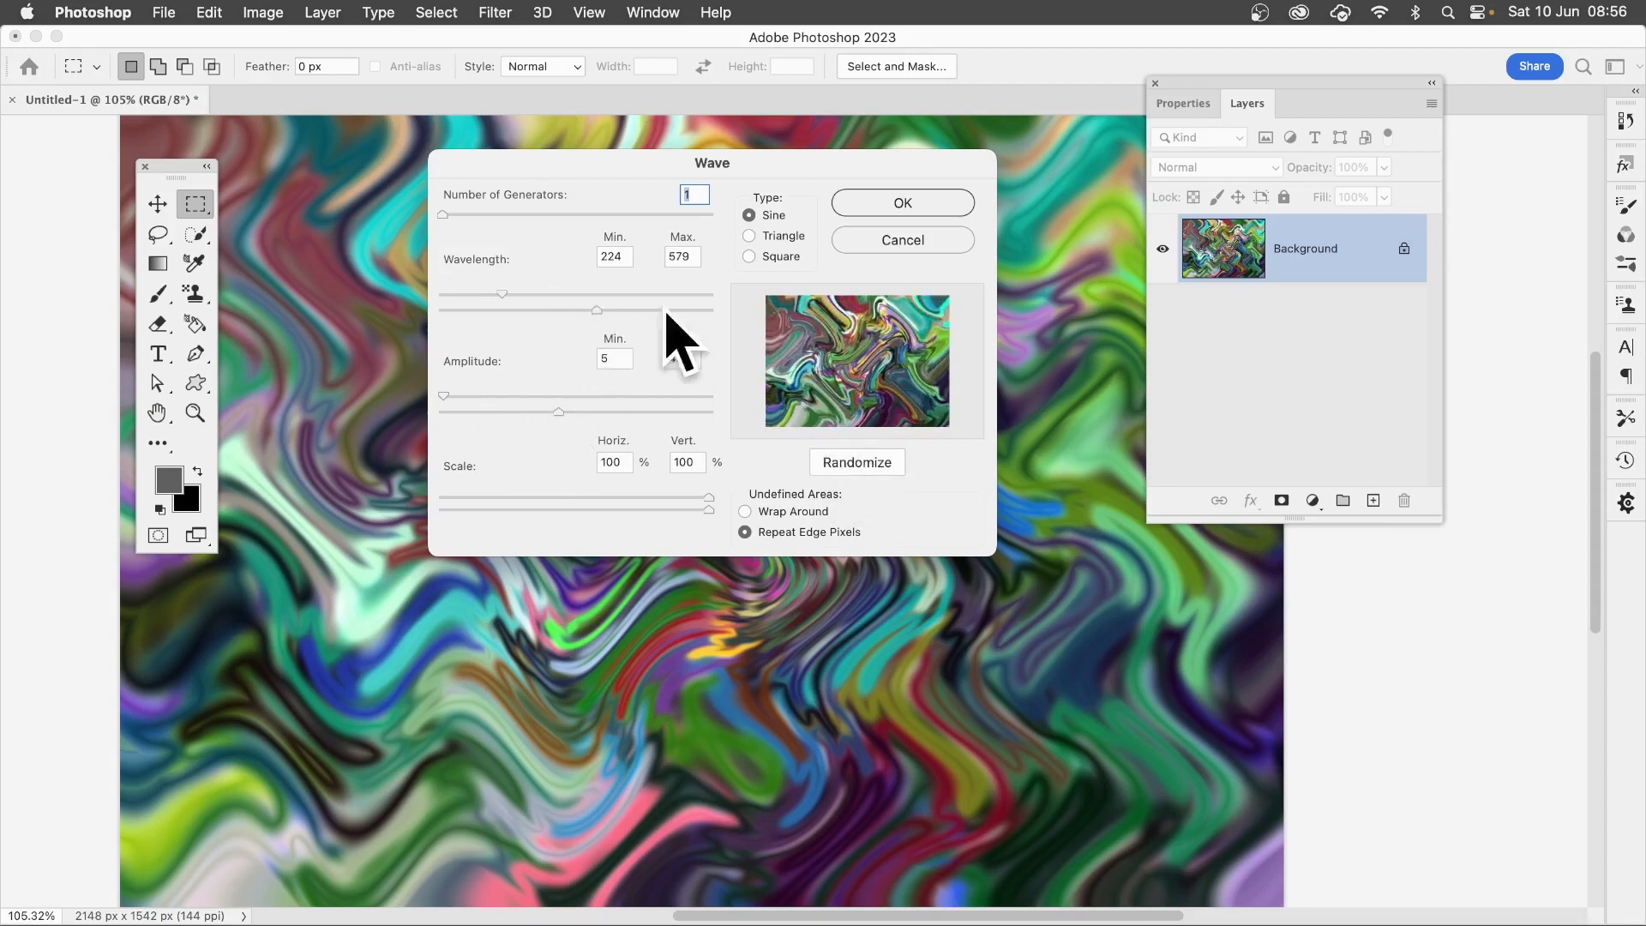
{"action": "left_click", "coordinate": [866, 463]}
{"action": "left_click", "coordinate": [866, 463]}
{"action": "left_click", "coordinate": [865, 463]}
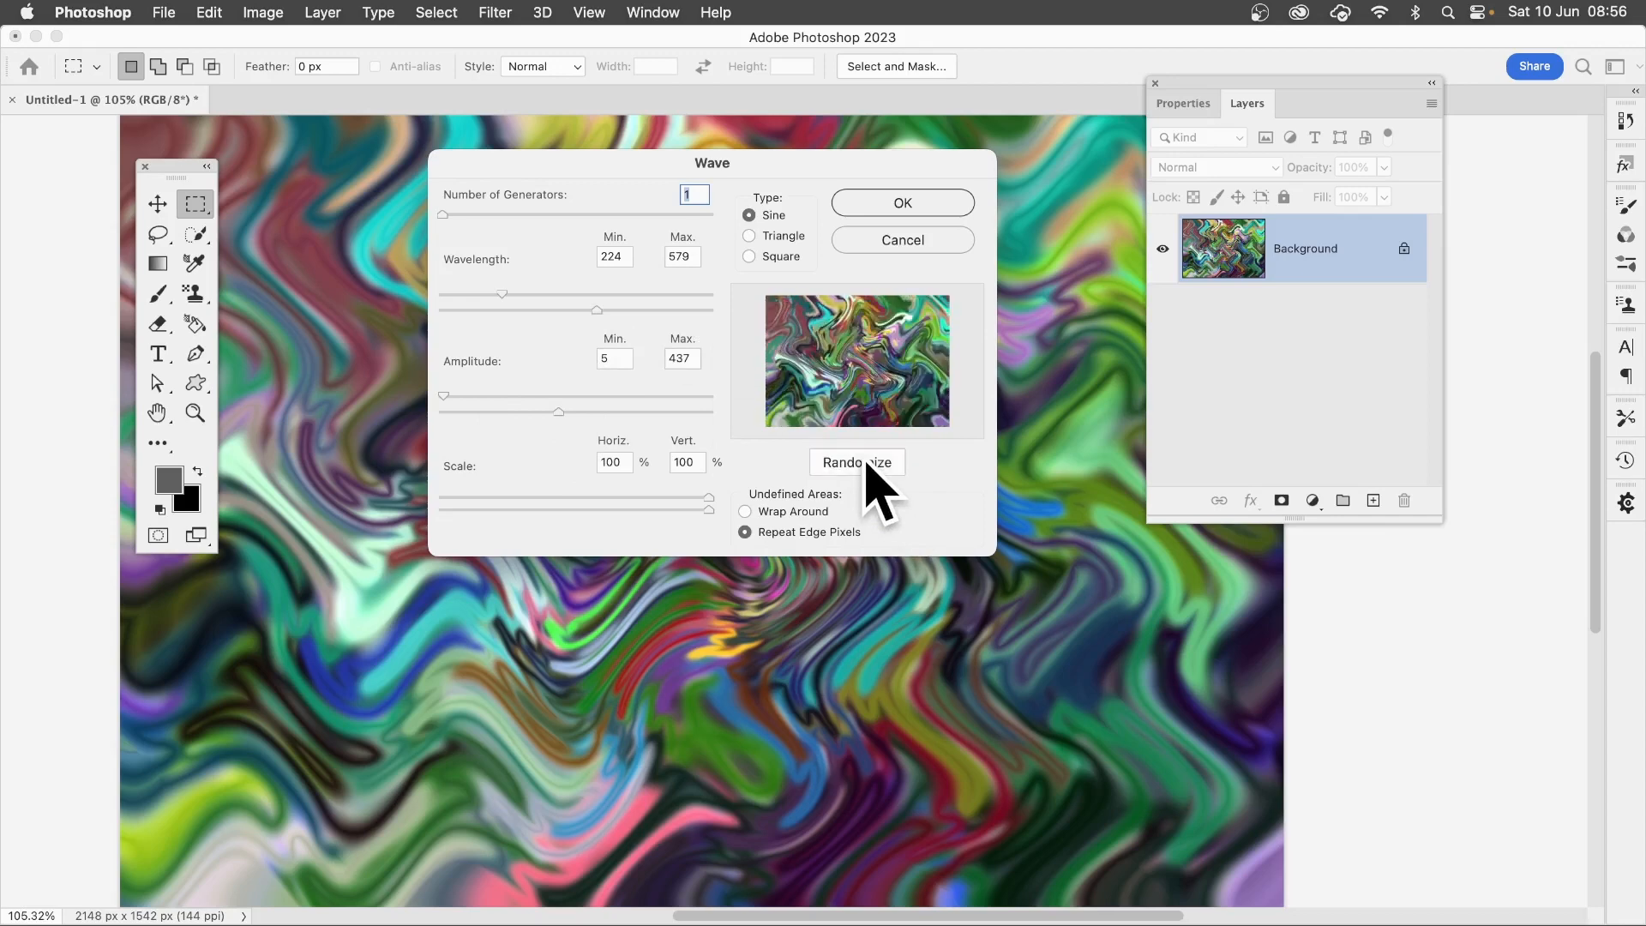
{"action": "left_click", "coordinate": [924, 205]}
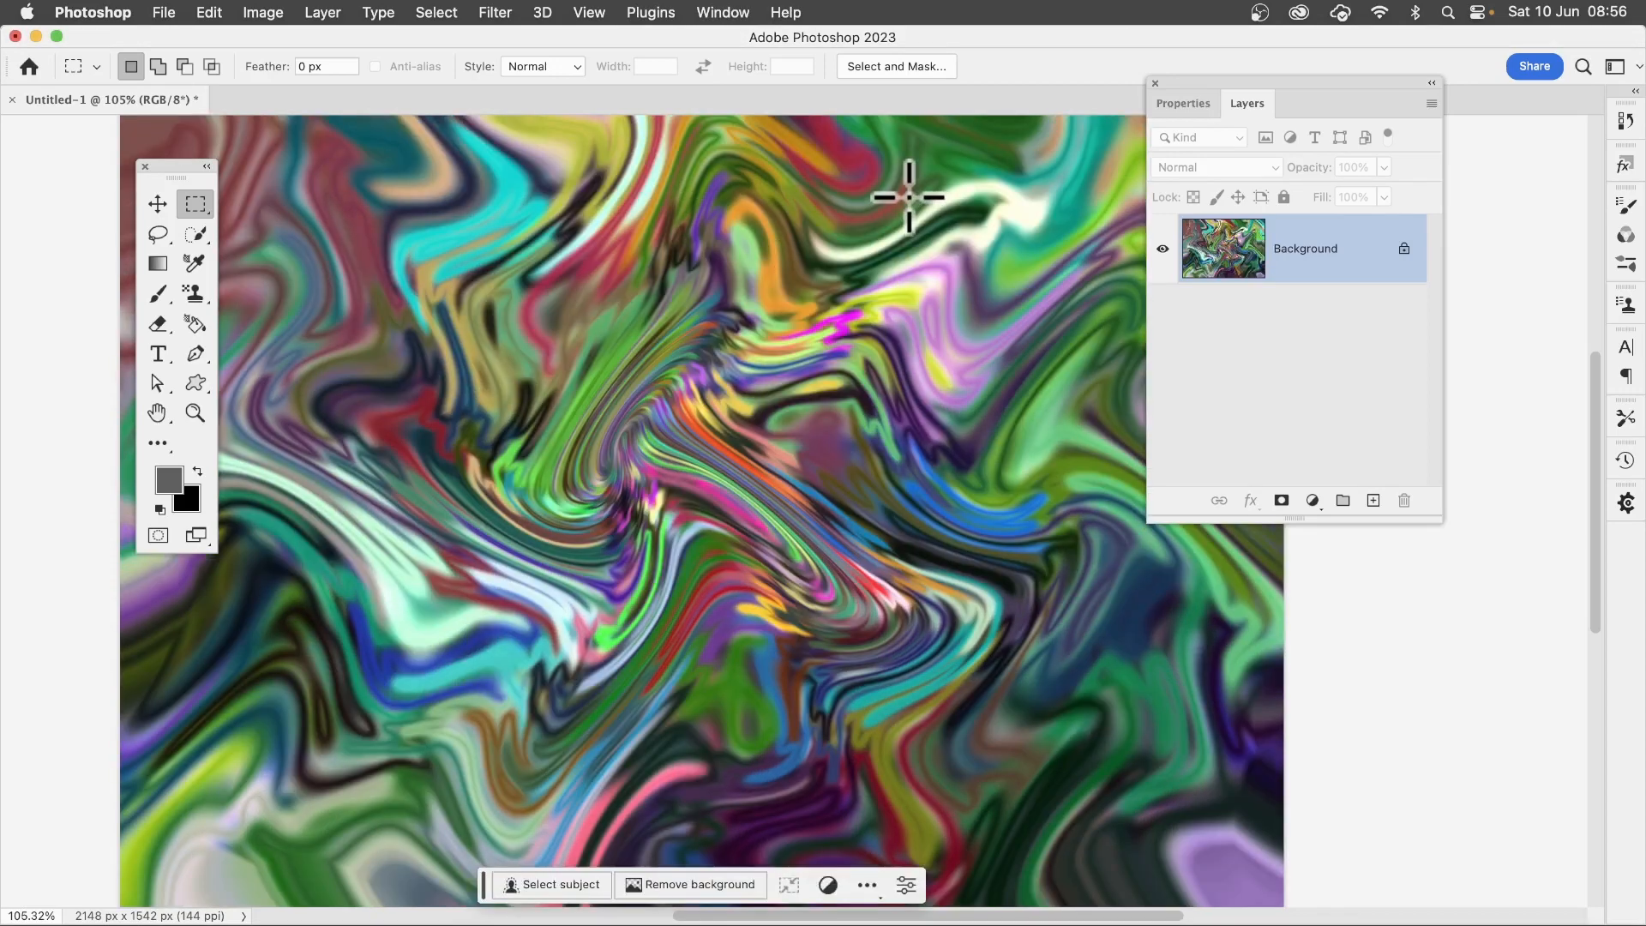
Start another sine Wave distortion with a minimum wavelength of 374 and two generators
{"action": "left_click", "coordinate": [500, 14]}
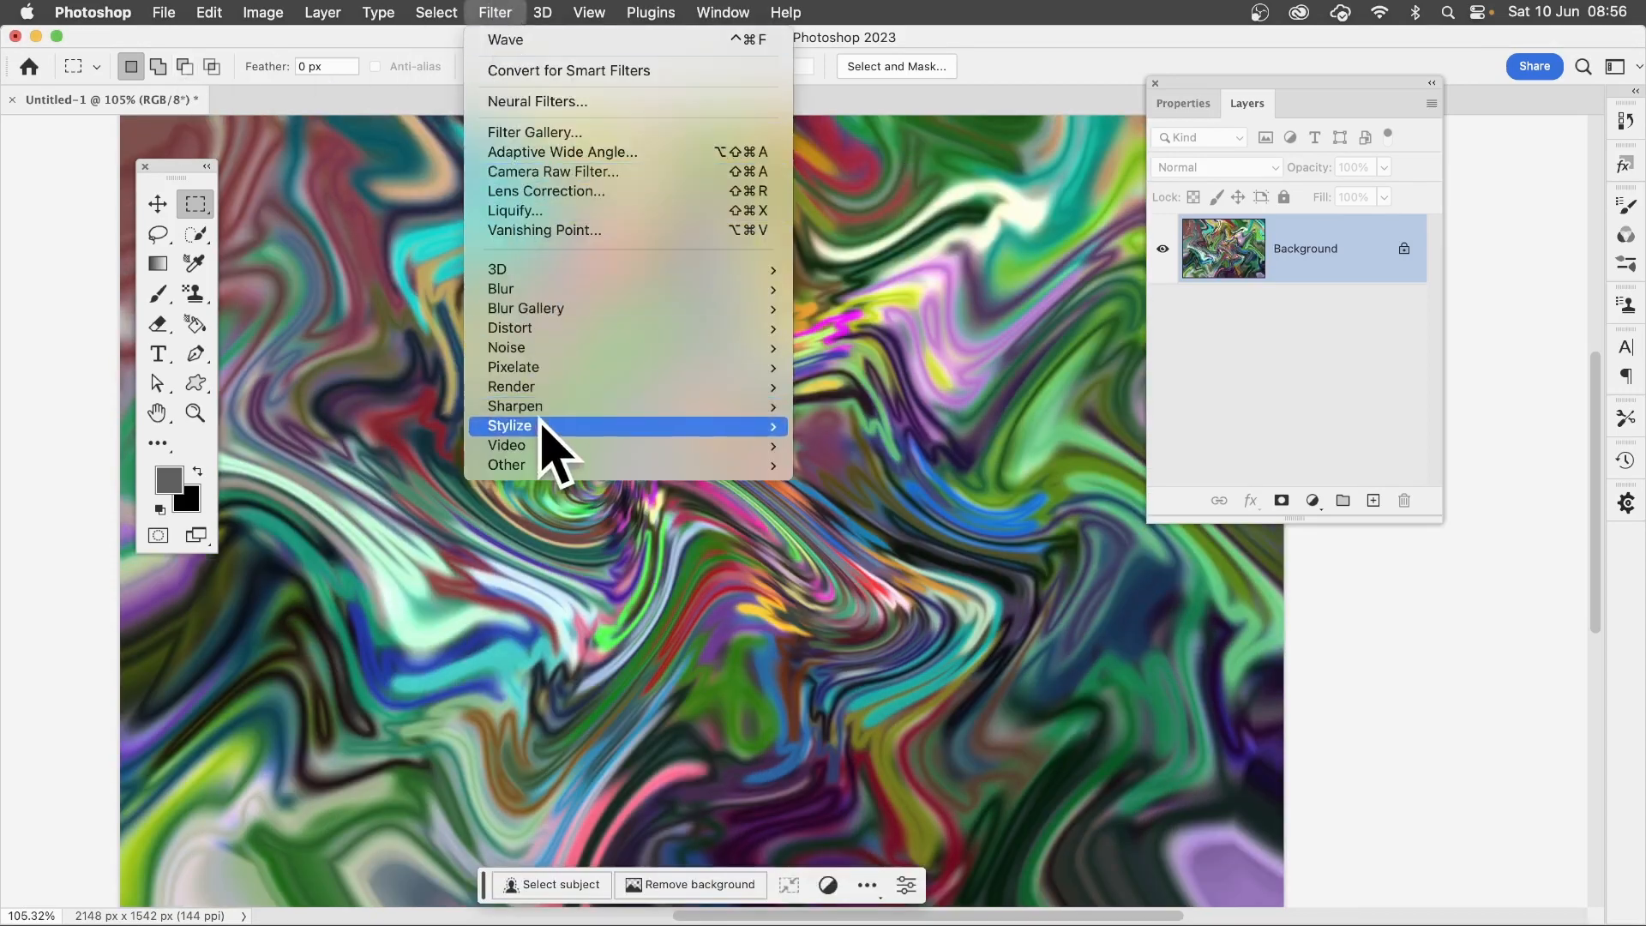
{"action": "mouse_move", "coordinate": [565, 329]}
{"action": "left_click", "coordinate": [874, 465]}
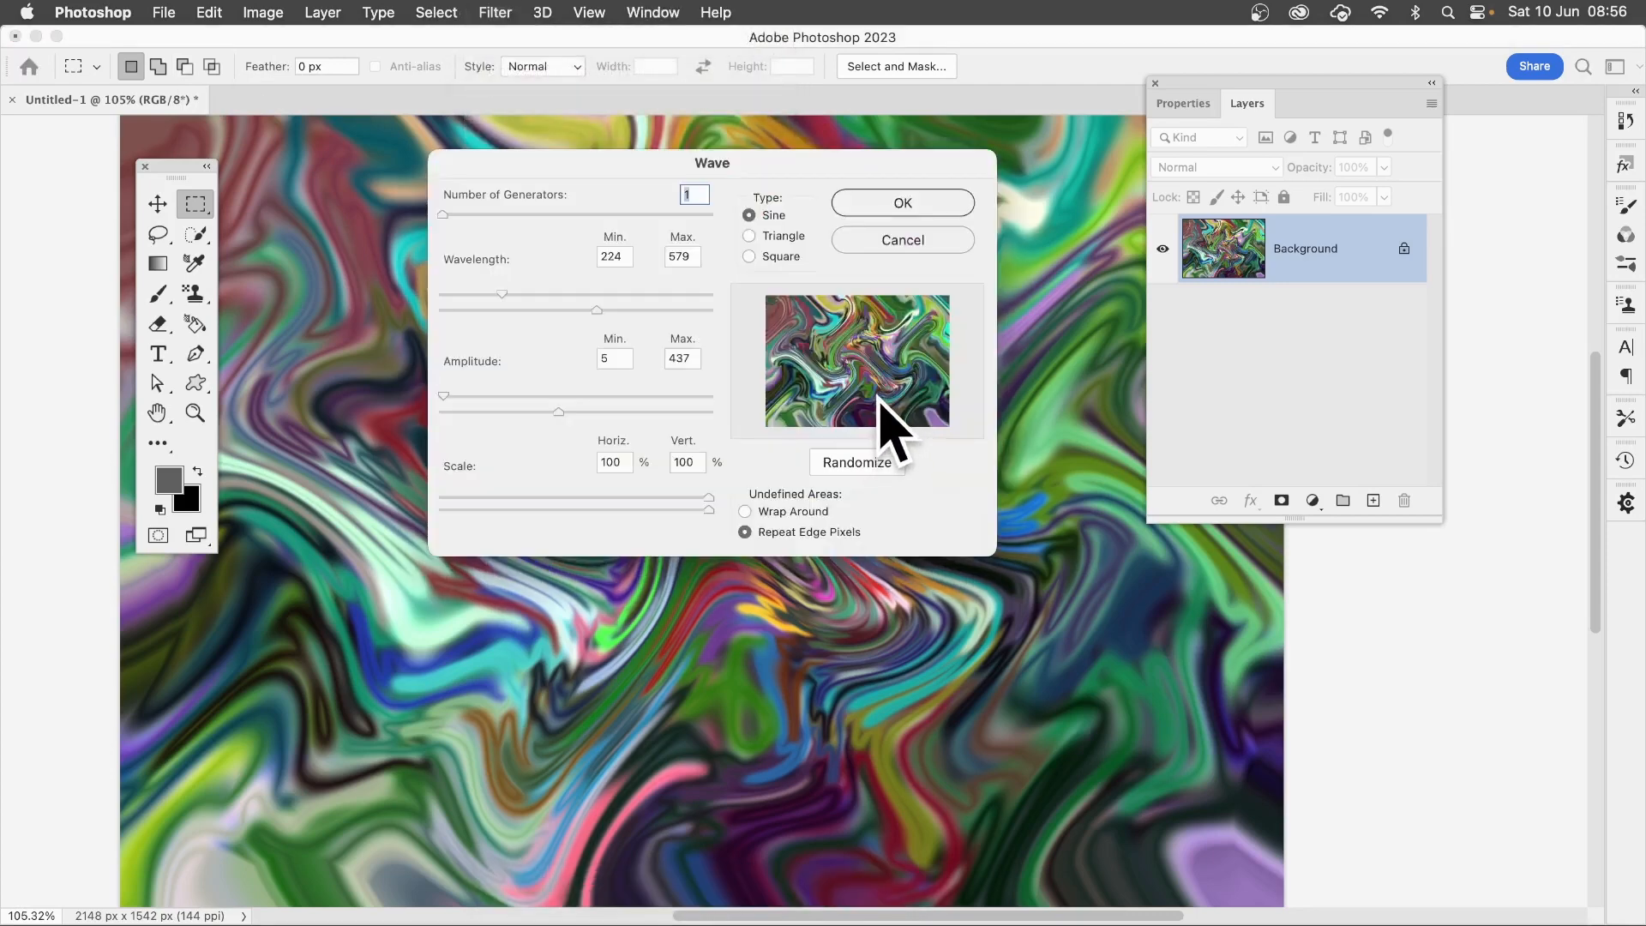
{"action": "left_click_drag", "start_coordinate": [502, 294], "coordinate": [544, 295]}
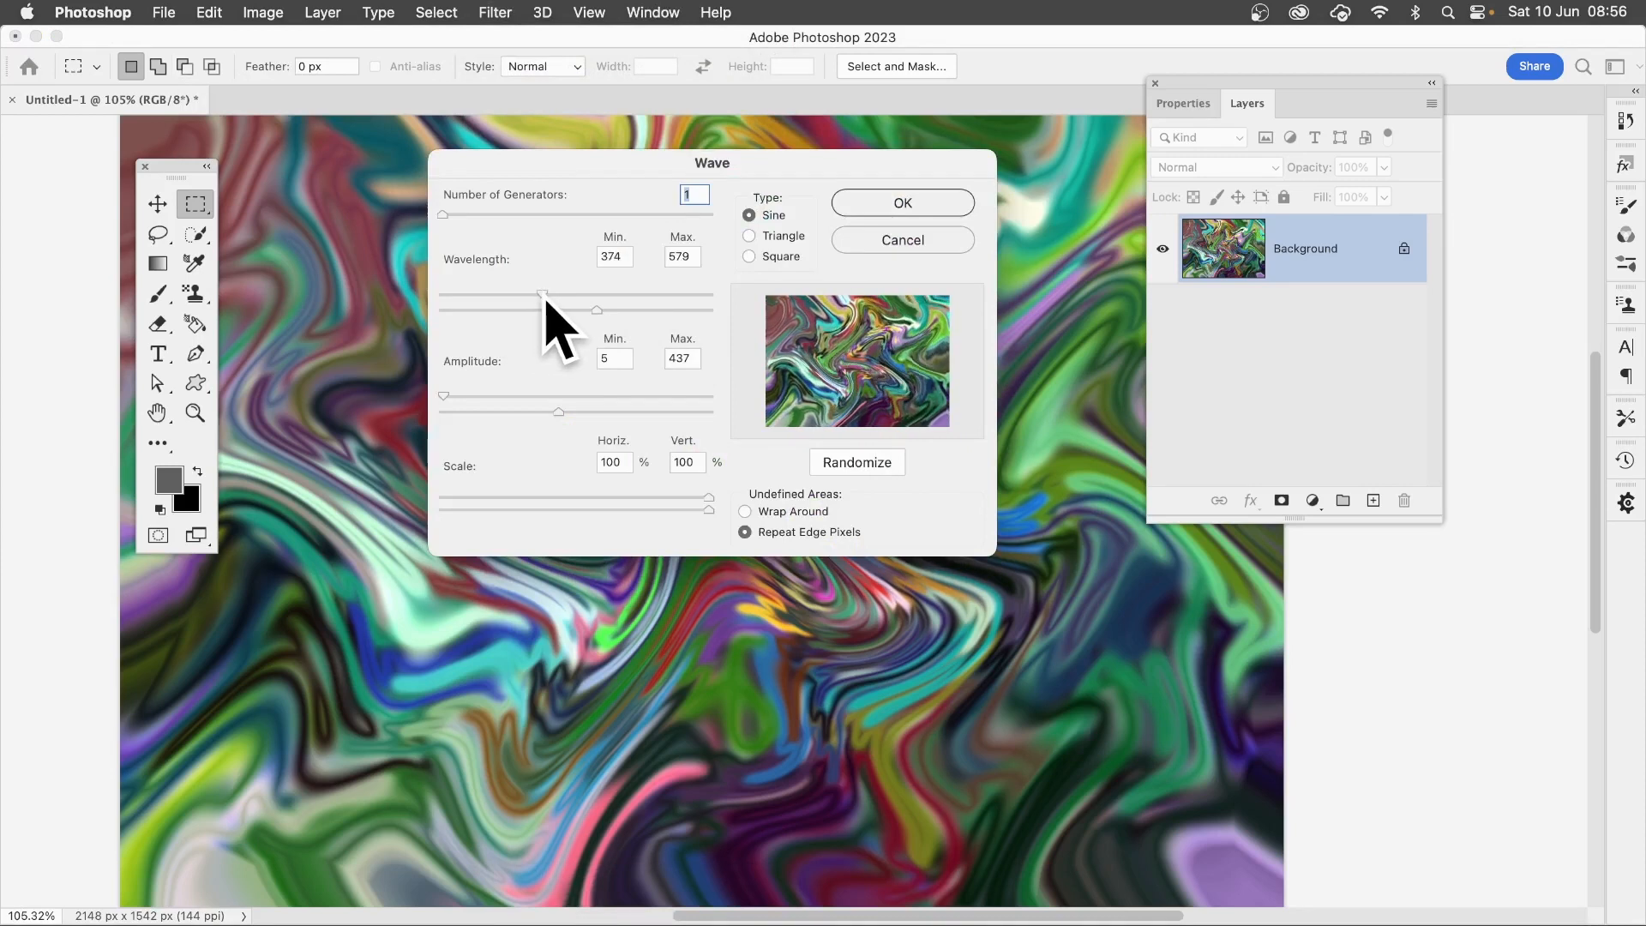
{"action": "left_click_drag", "start_coordinate": [444, 216], "coordinate": [444, 218]}
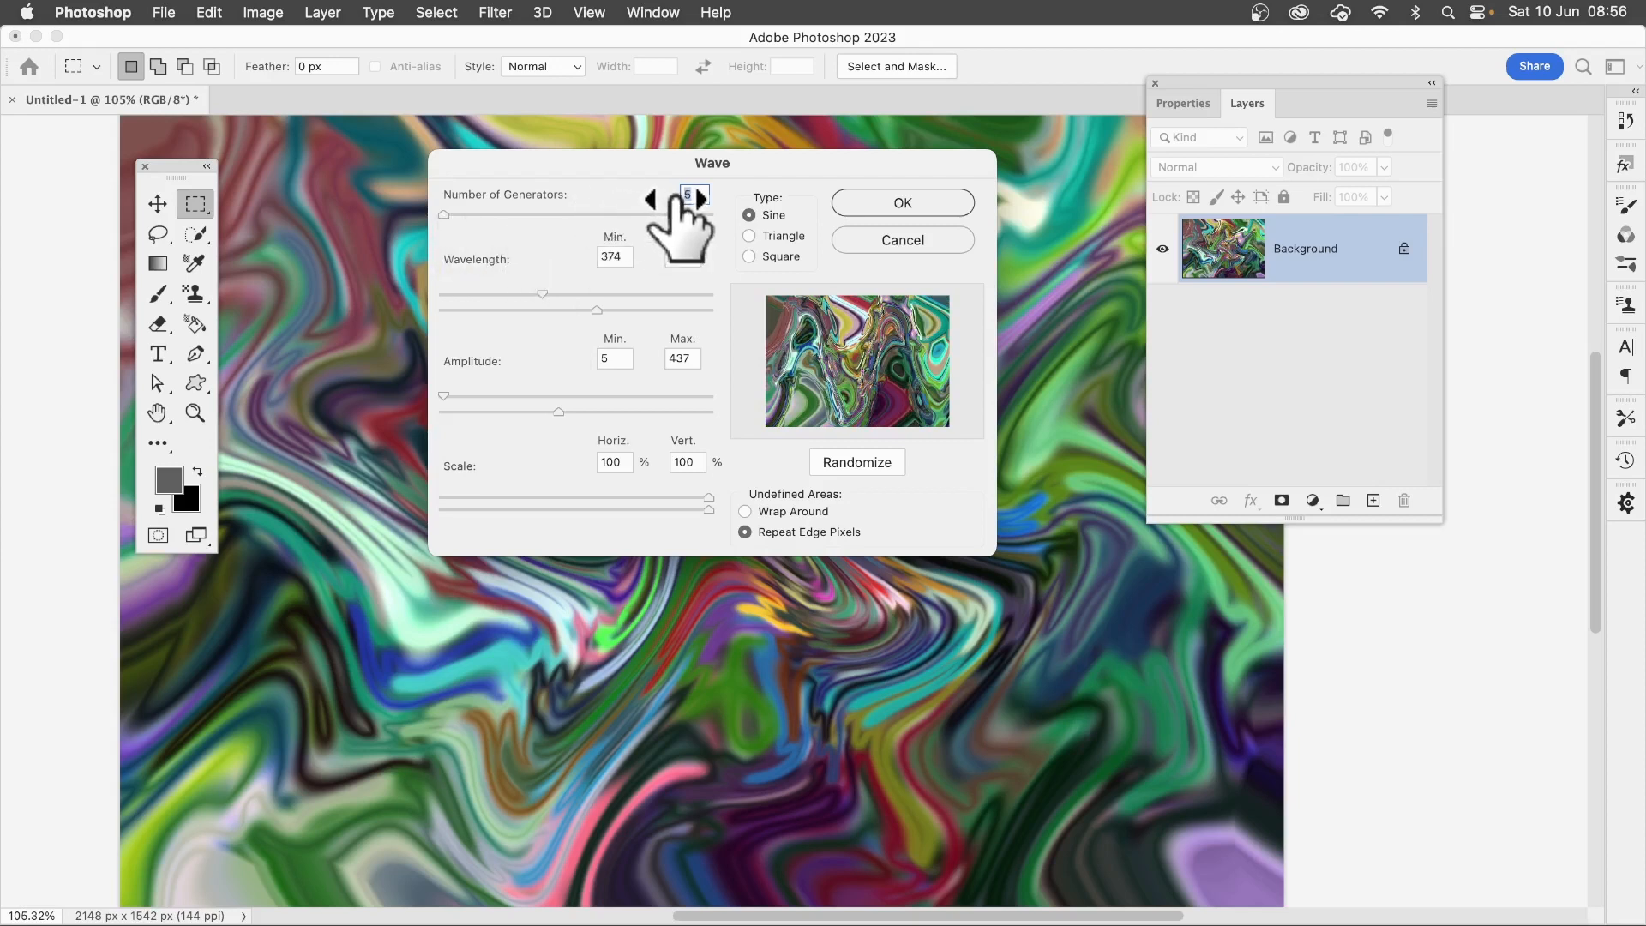
{"action": "type", "text": "2"}
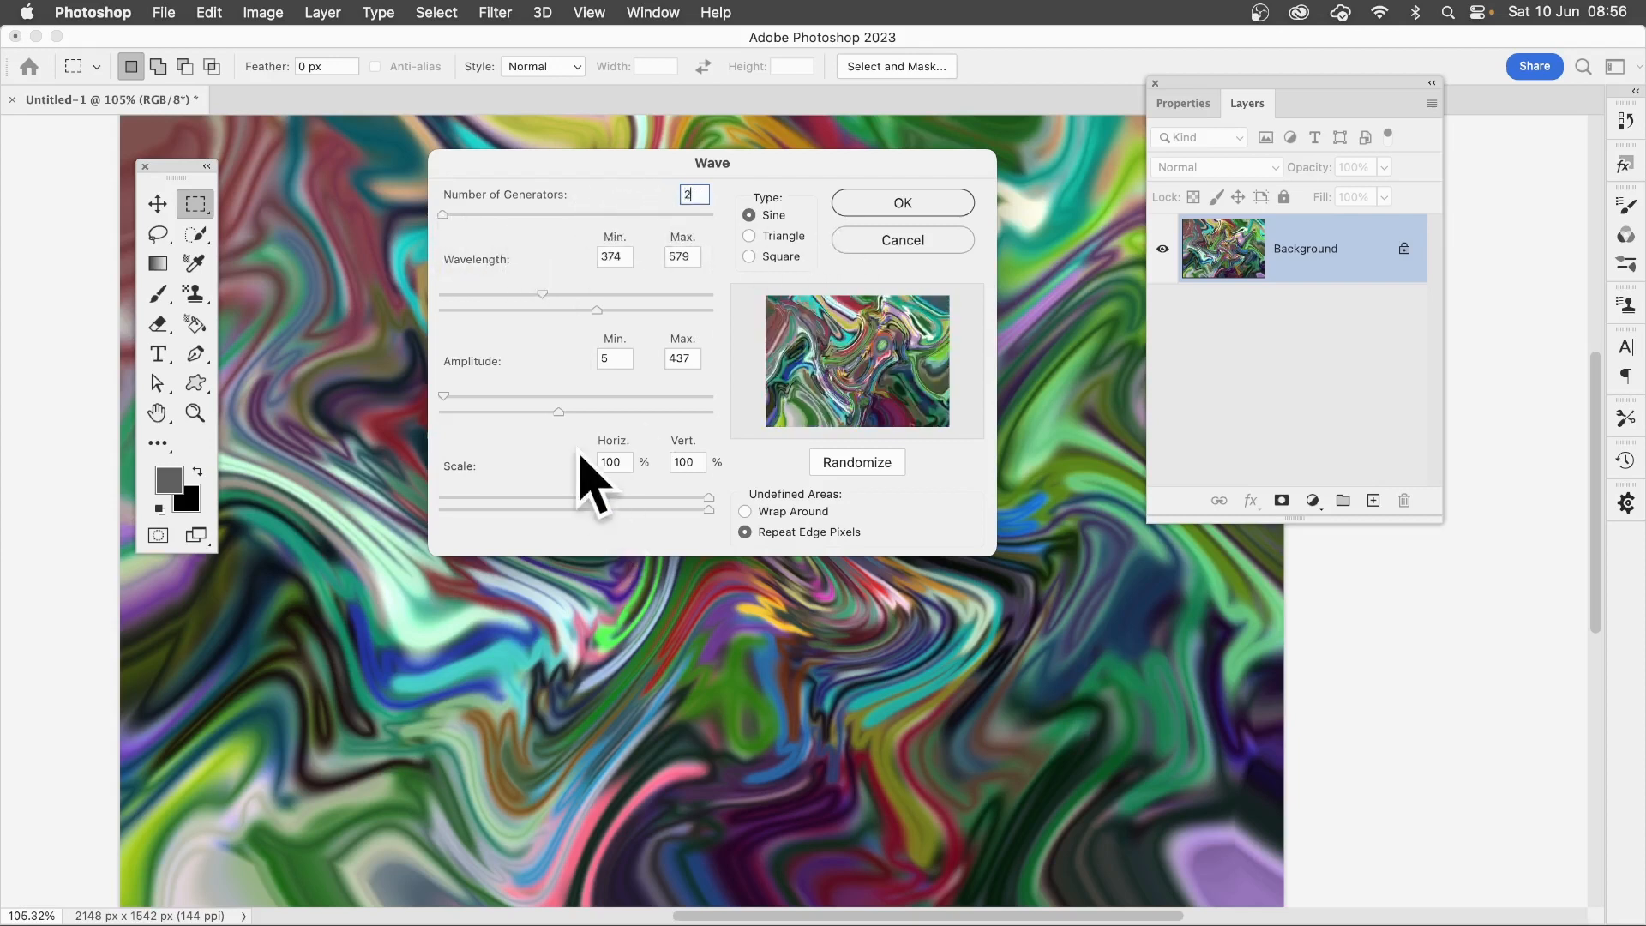
Raise the wave's maximum amplitude to 506, randomize the wave several times and apply the distortion
{"action": "left_click_drag", "start_coordinate": [561, 413], "coordinate": [577, 415]}
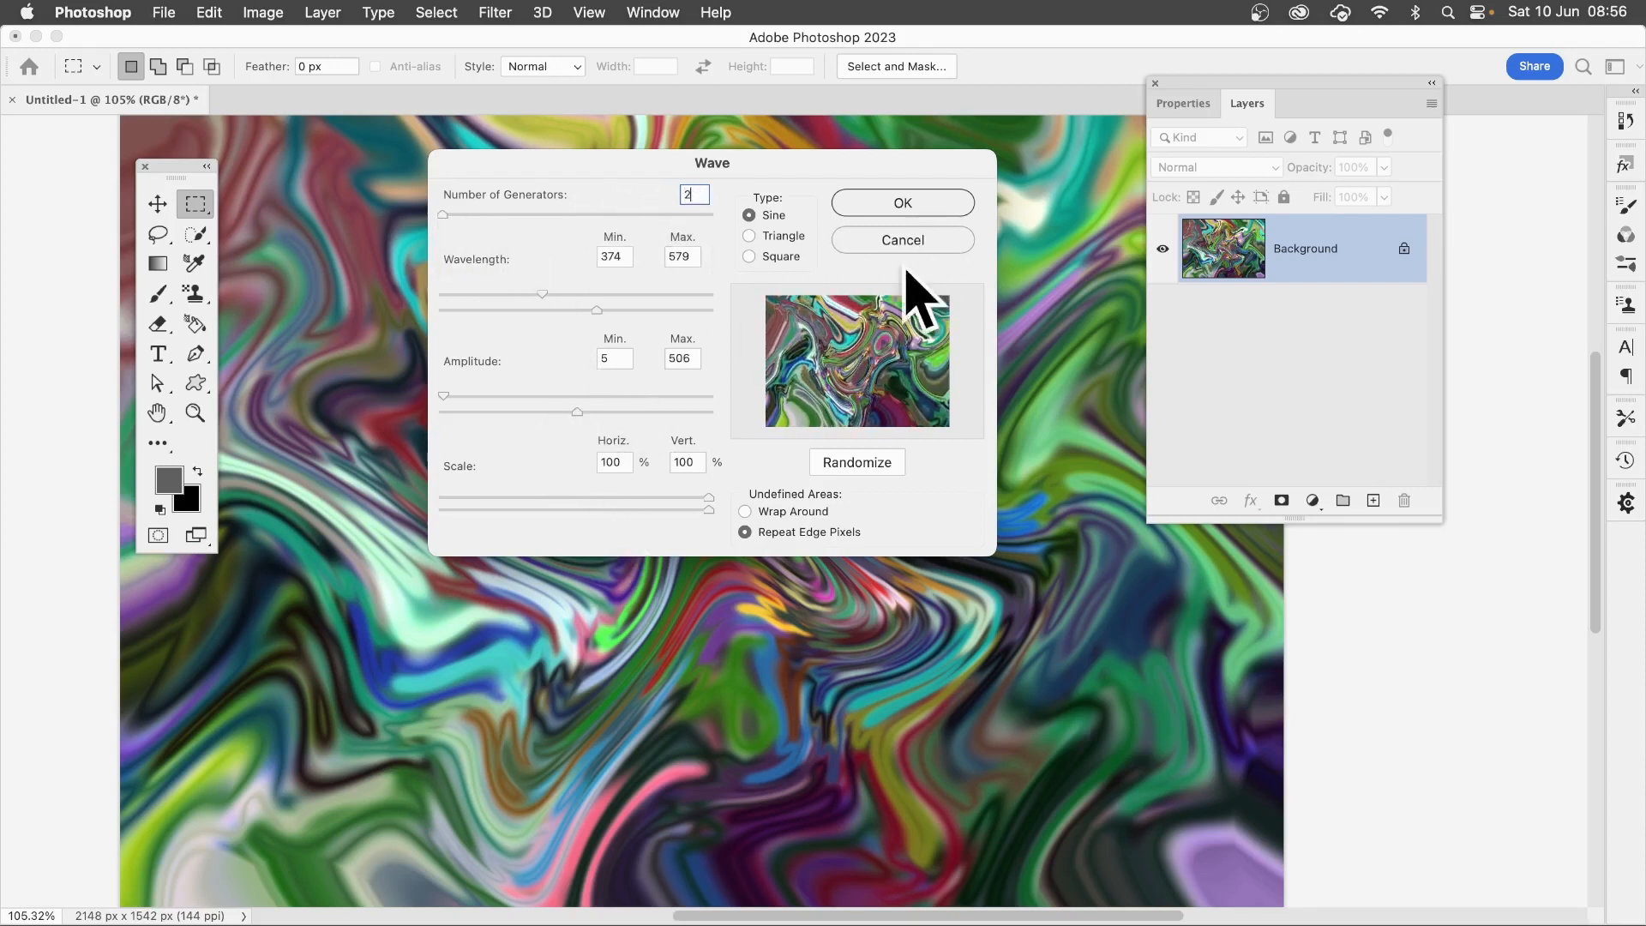
{"action": "left_click", "coordinate": [871, 462]}
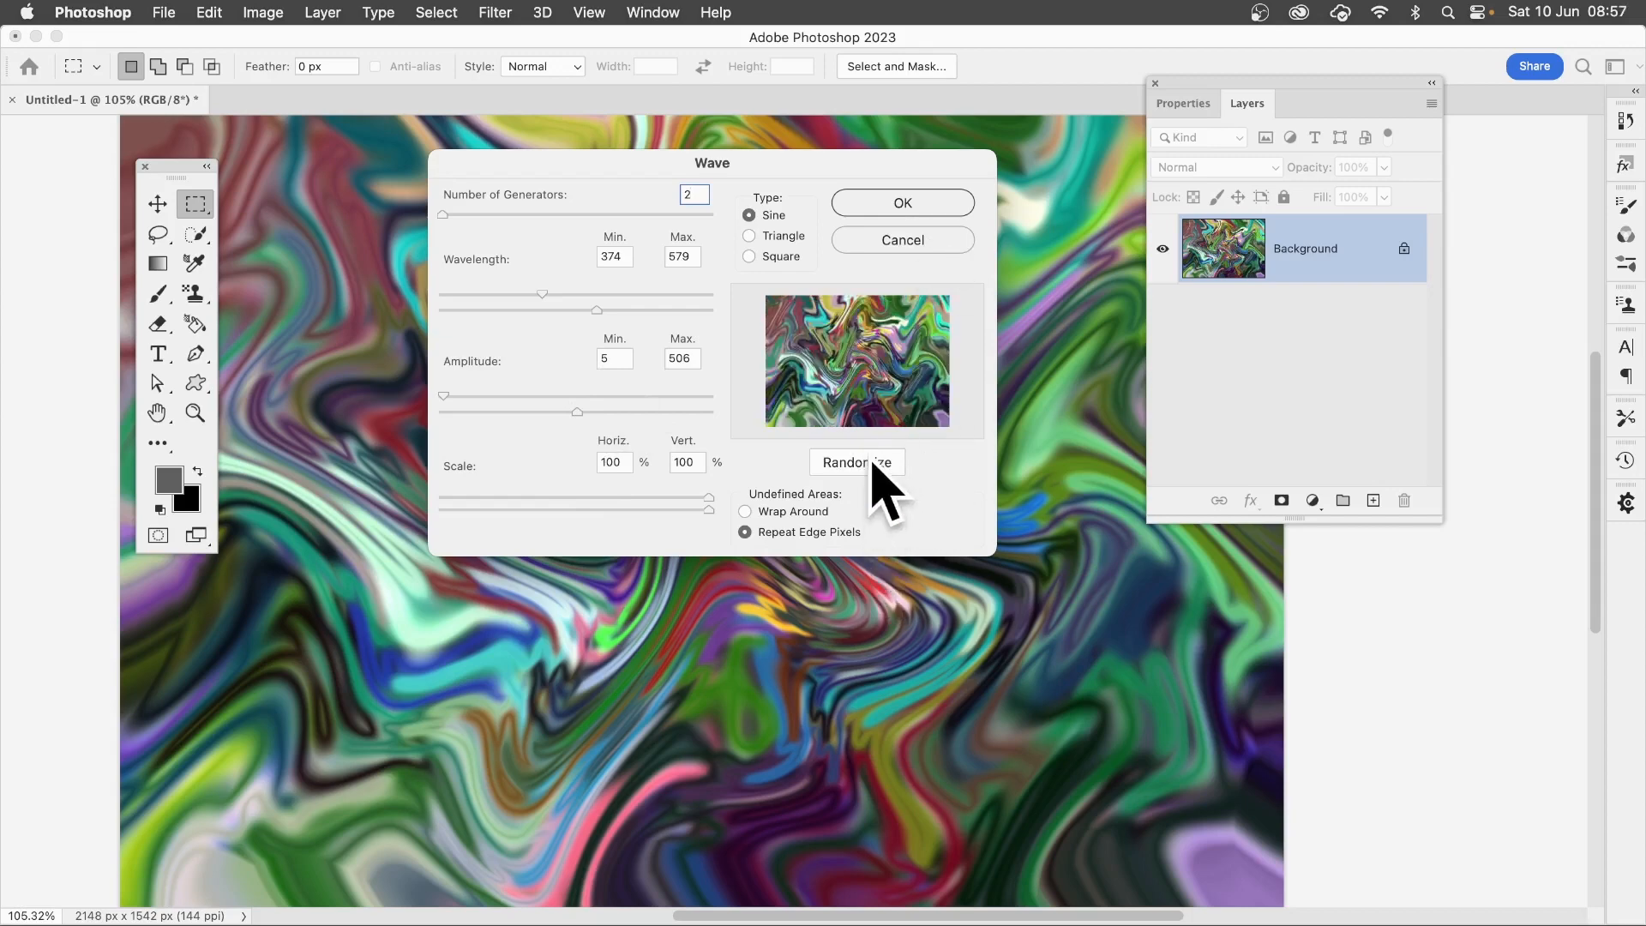
{"action": "left_click", "coordinate": [873, 463]}
{"action": "left_click", "coordinate": [873, 464]}
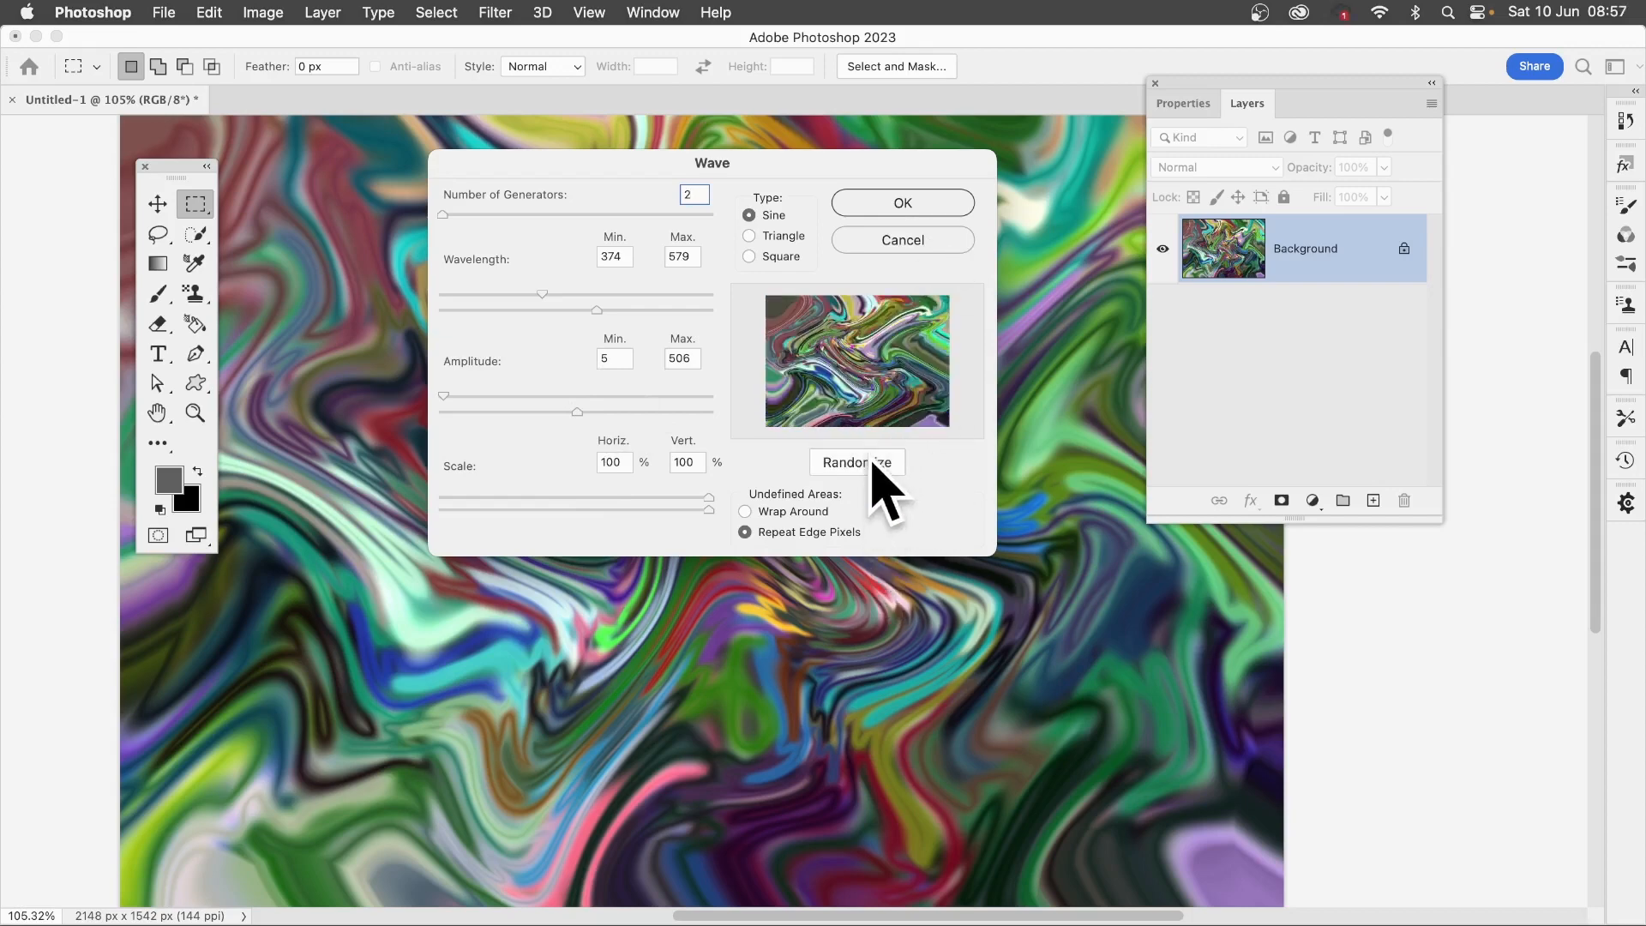
{"action": "left_click", "coordinate": [902, 203]}
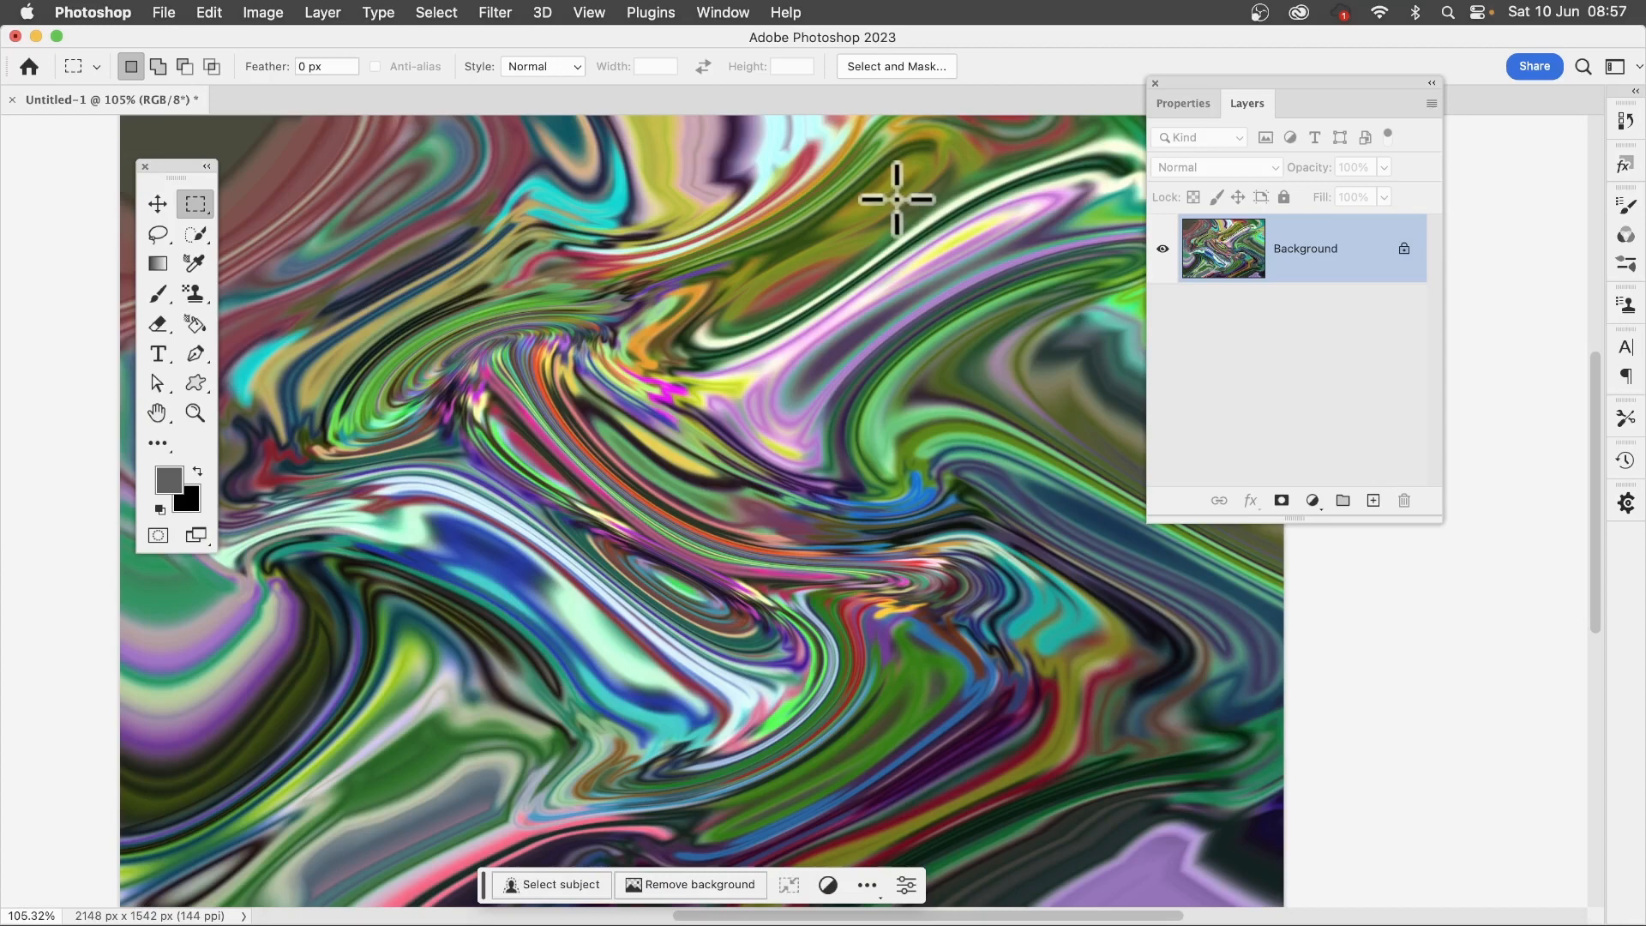